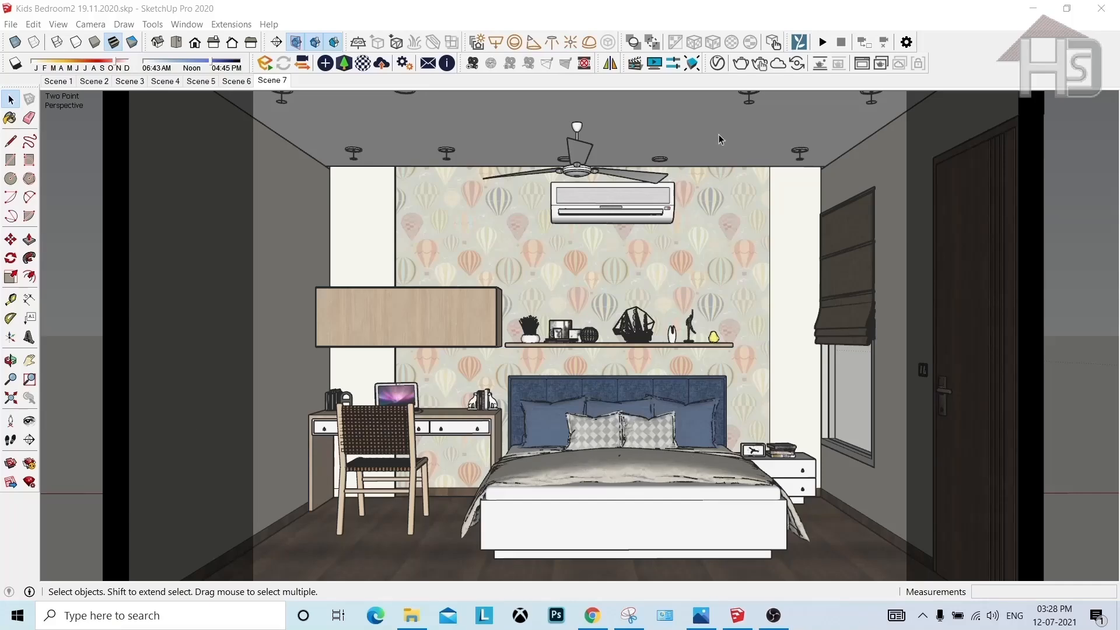
Step: Create a new material from the Downloads texture 60_parquet medium color-texture-seamless.jpg, with a texture size of 3' by 3'
{"action": "key", "text": "b"}
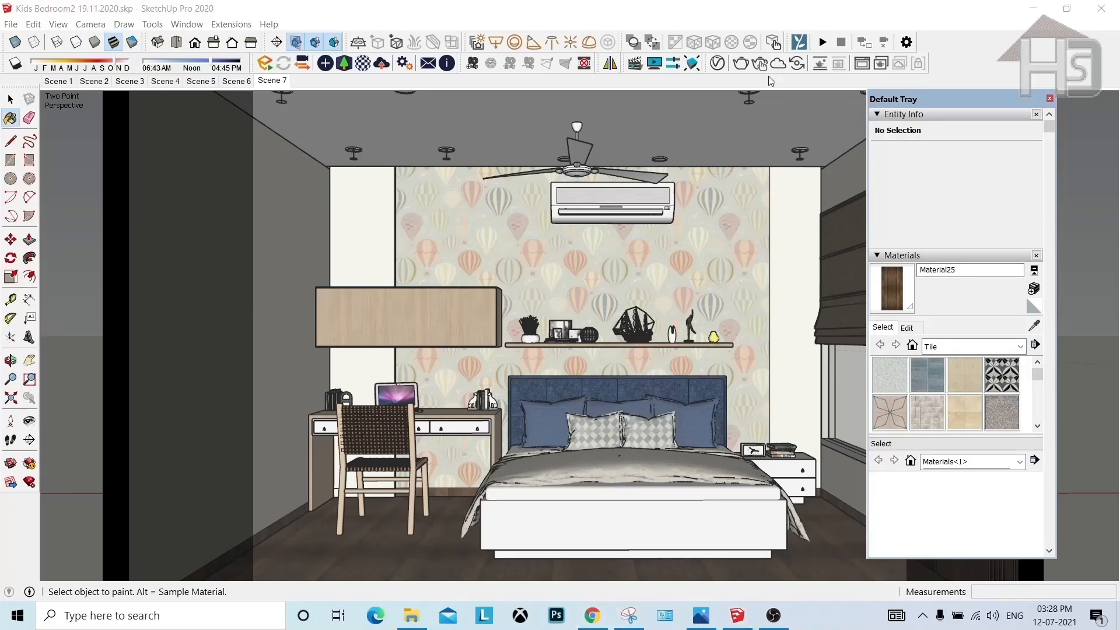
{"action": "left_click", "coordinate": [717, 63]}
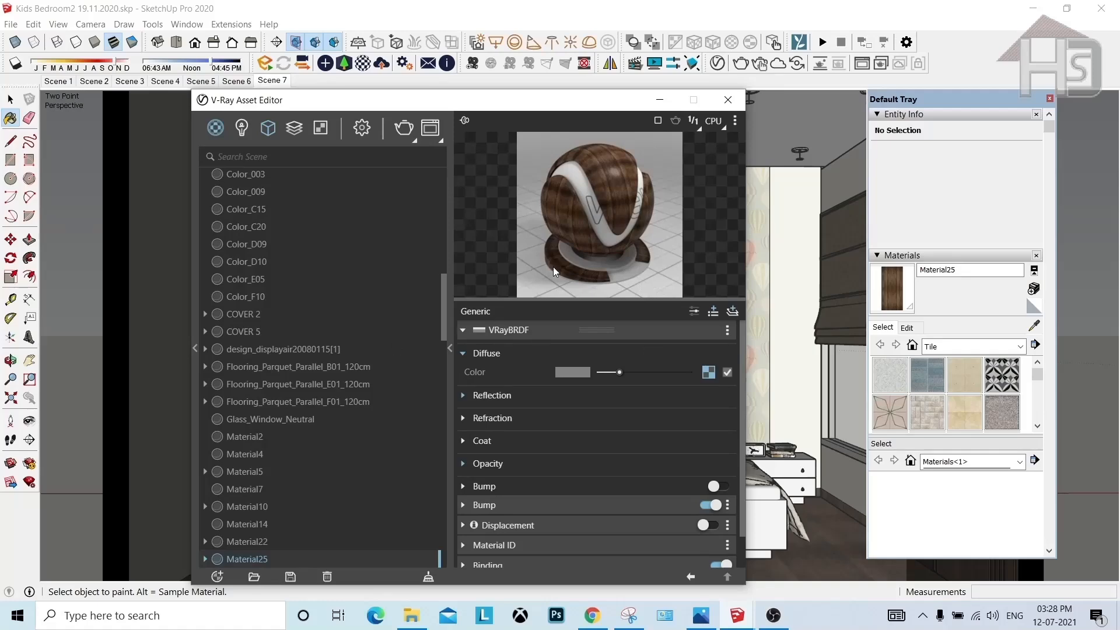
{"action": "left_click", "coordinate": [728, 100]}
{"action": "left_click", "coordinate": [1034, 305]}
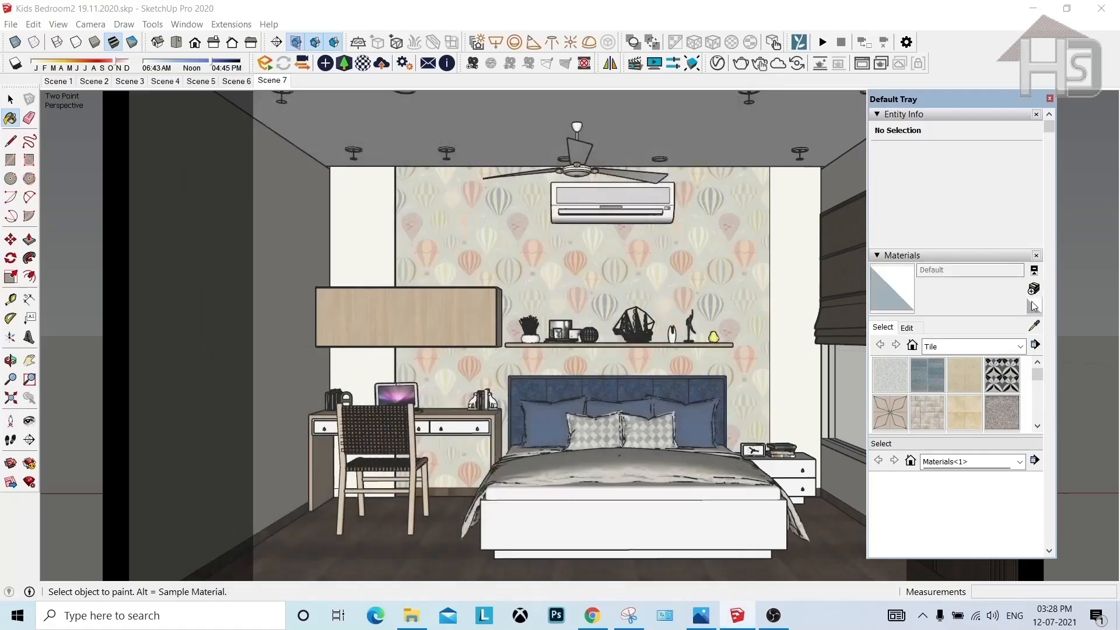
{"action": "left_click", "coordinate": [1034, 289]}
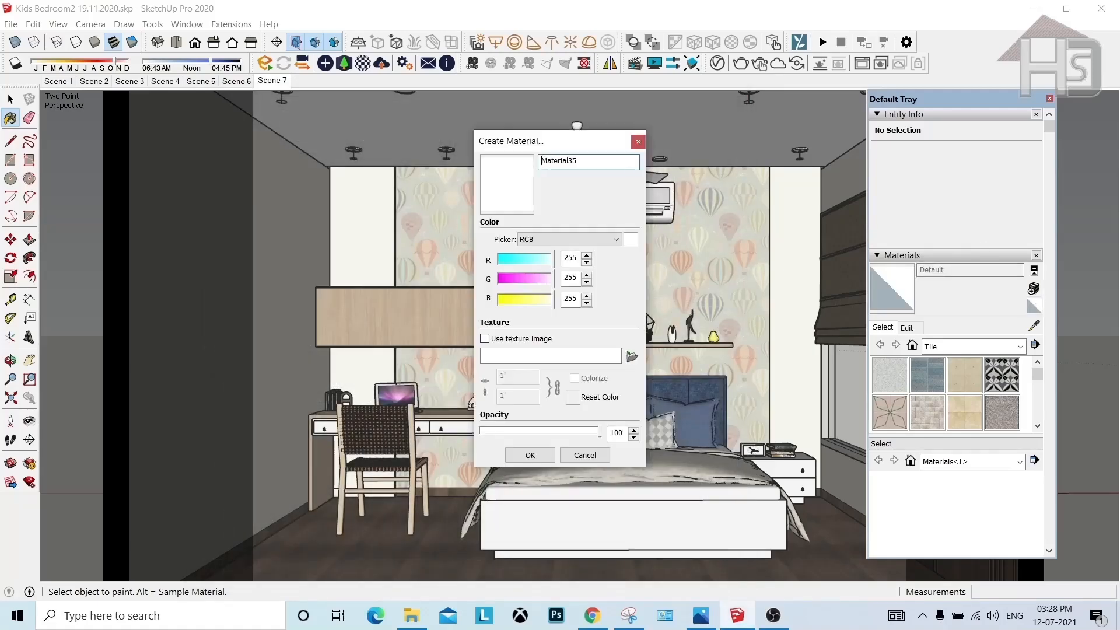
{"action": "left_click", "coordinate": [516, 334]}
{"action": "scroll", "coordinate": [528, 303], "scroll_direction": "up", "scroll_amount": 2}
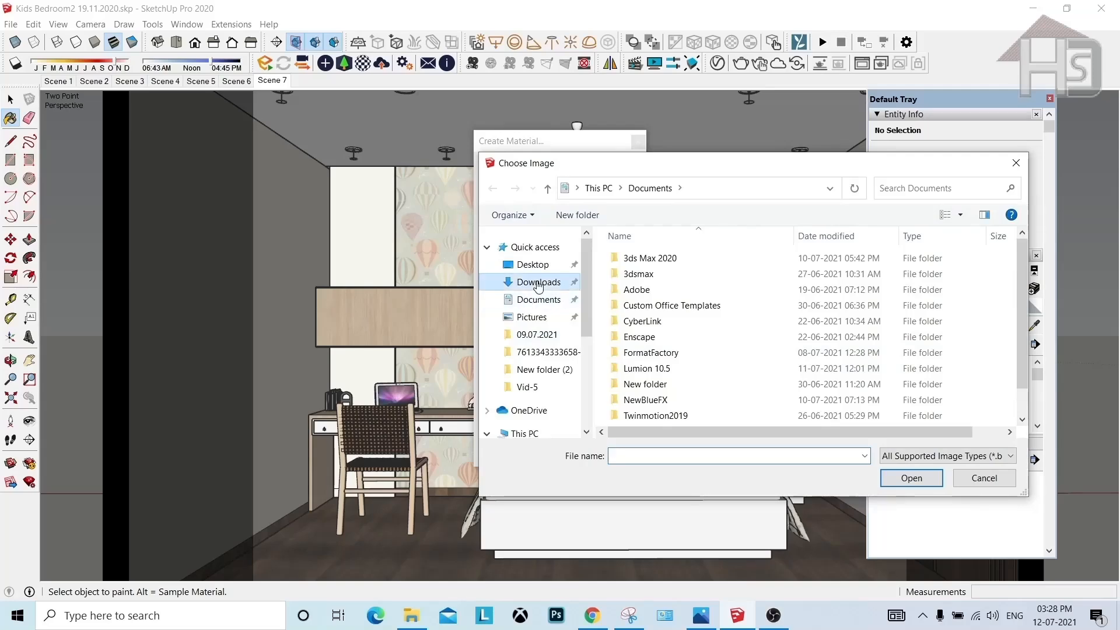
{"action": "left_click", "coordinate": [537, 283]}
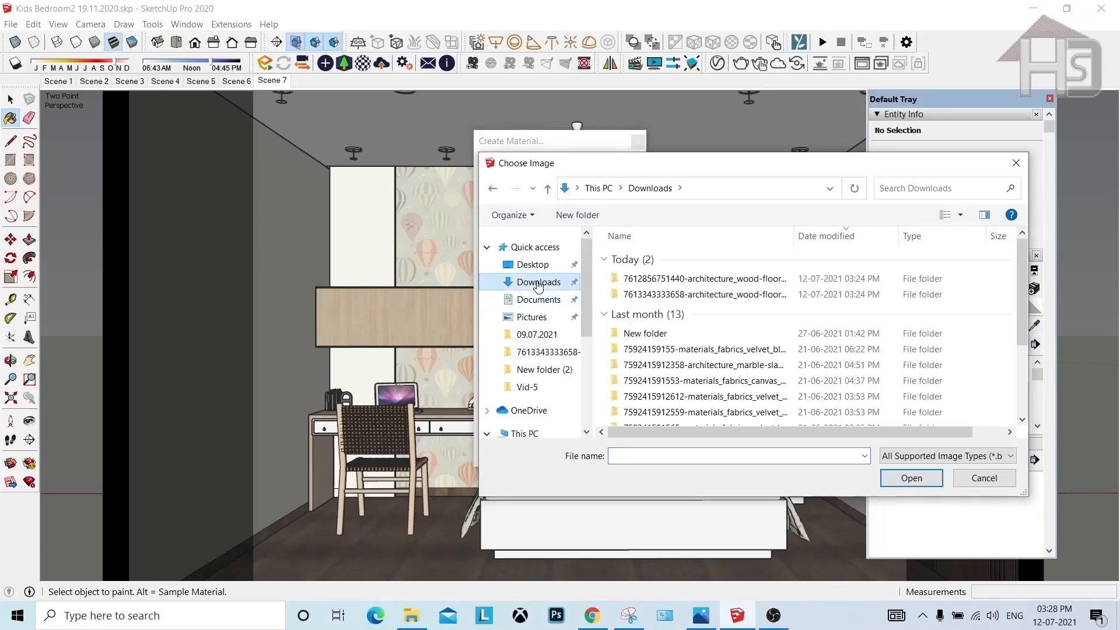
{"action": "double_click", "coordinate": [656, 294]}
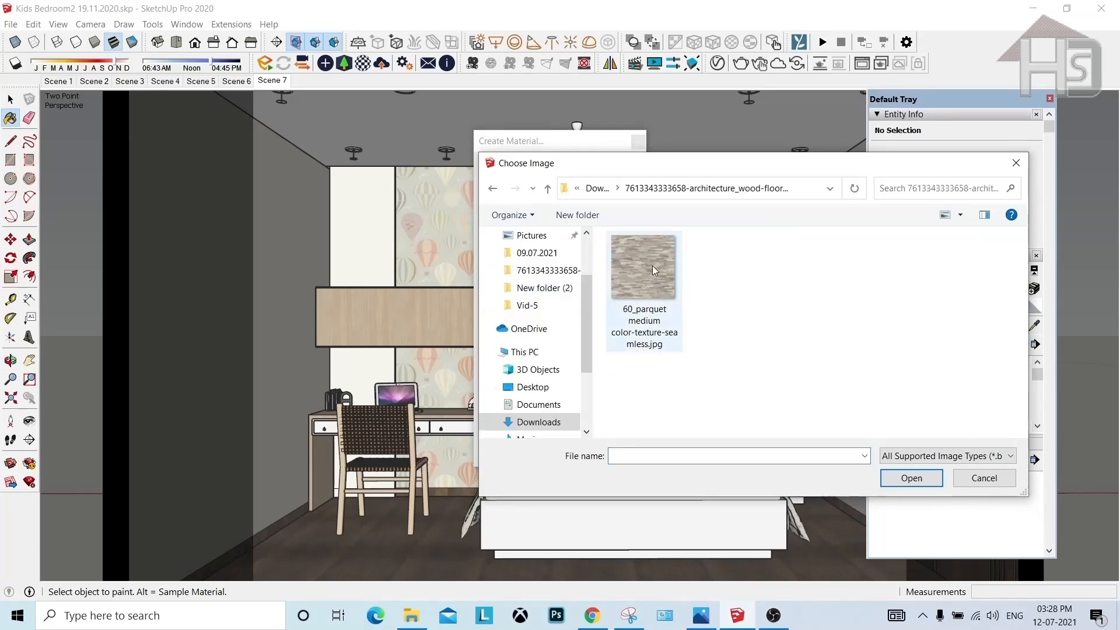
{"action": "double_click", "coordinate": [652, 265]}
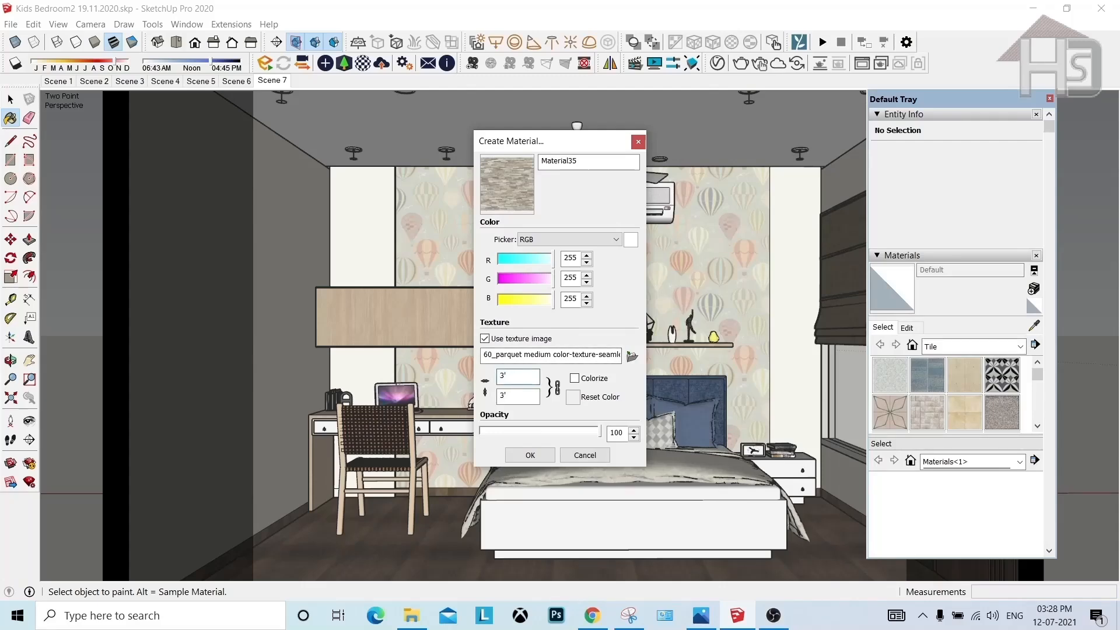
{"action": "left_click", "coordinate": [528, 454]}
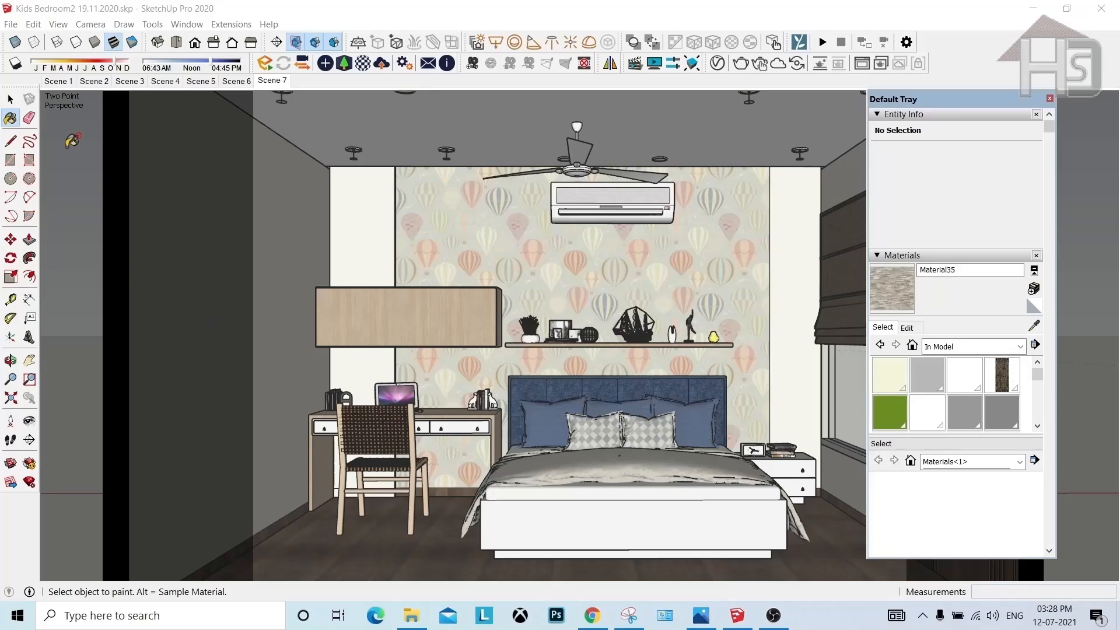
Step: Open the floor group for editing, paint all its faces with the new parquet material Material35, and leave the group
{"action": "left_click", "coordinate": [11, 99]}
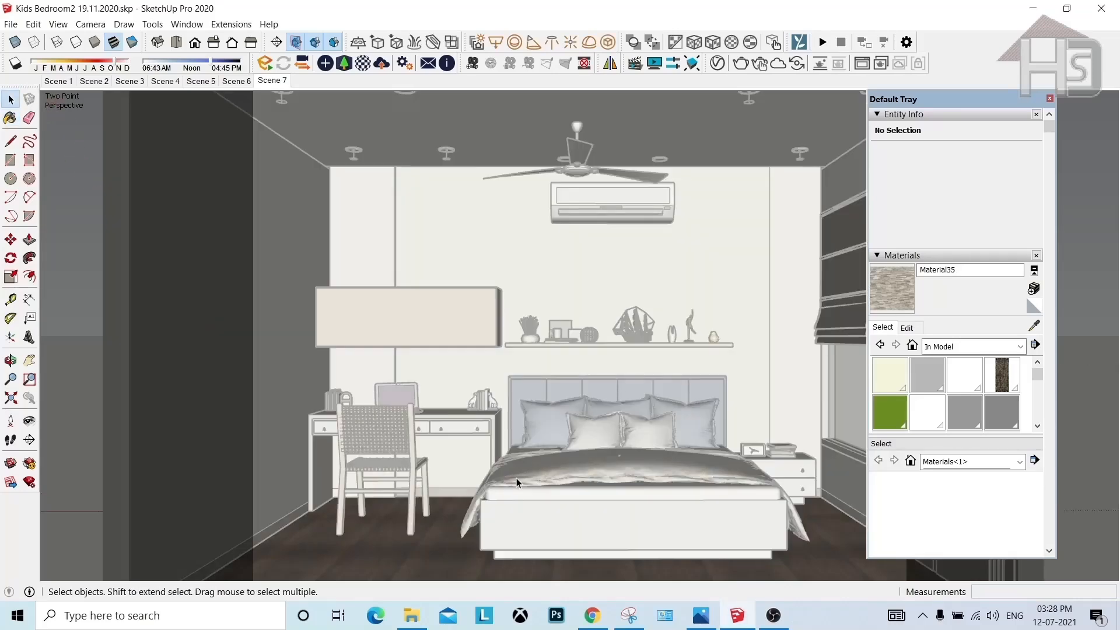
{"action": "left_click", "coordinate": [412, 526]}
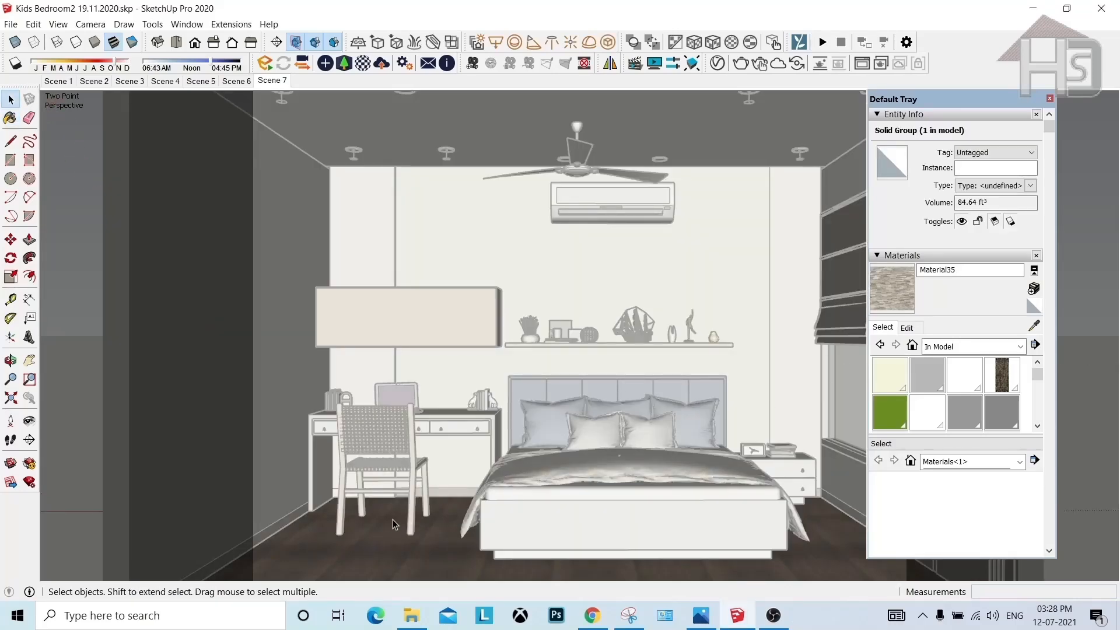
{"action": "triple_click", "coordinate": [379, 534]}
{"action": "left_click", "coordinate": [895, 291]}
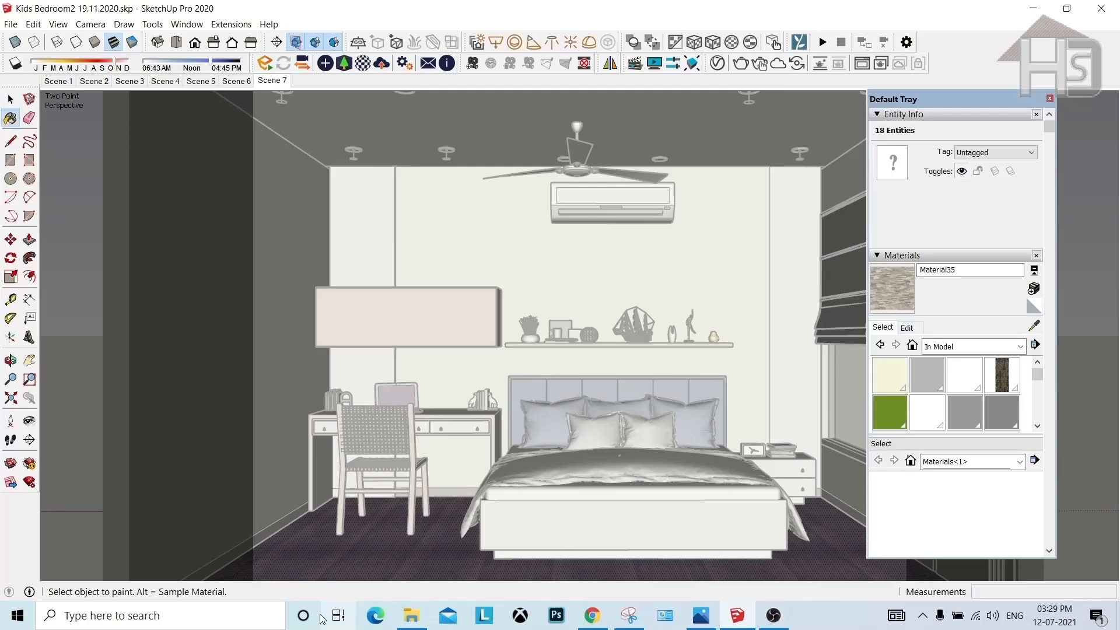
{"action": "left_click", "coordinate": [411, 547]}
{"action": "key", "text": "space"}
{"action": "key", "text": "Escape"}
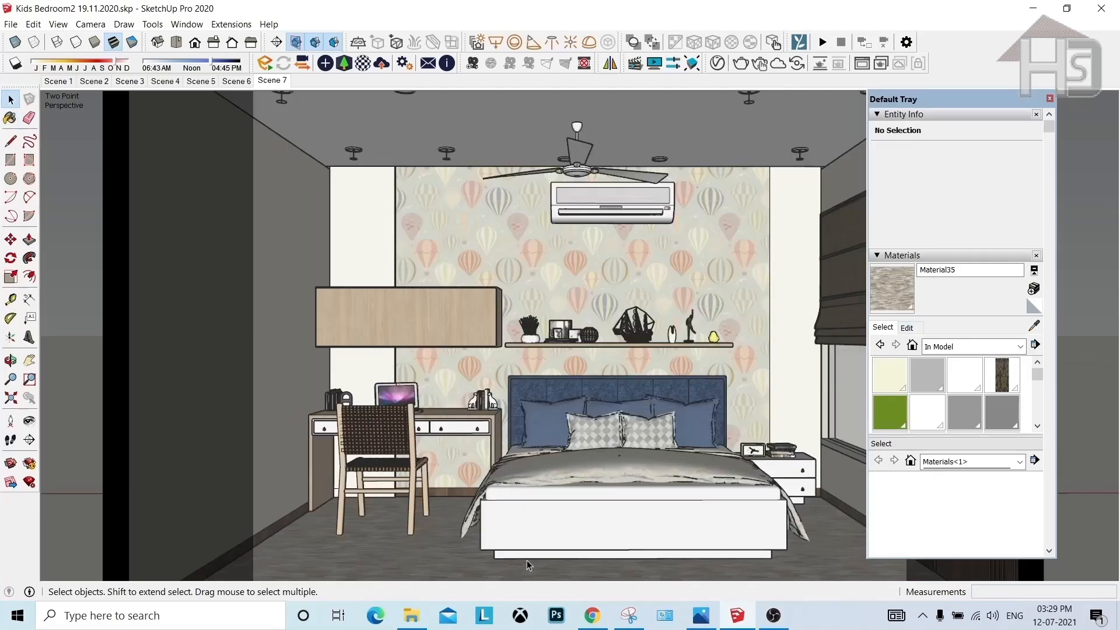
Step: Set the texture size of the floor's parquet material to 10' by 10'
{"action": "middle_click_drag", "start_coordinate": [522, 525], "coordinate": [494, 345]}
{"action": "middle_click_drag", "start_coordinate": [496, 396], "coordinate": [614, 522]}
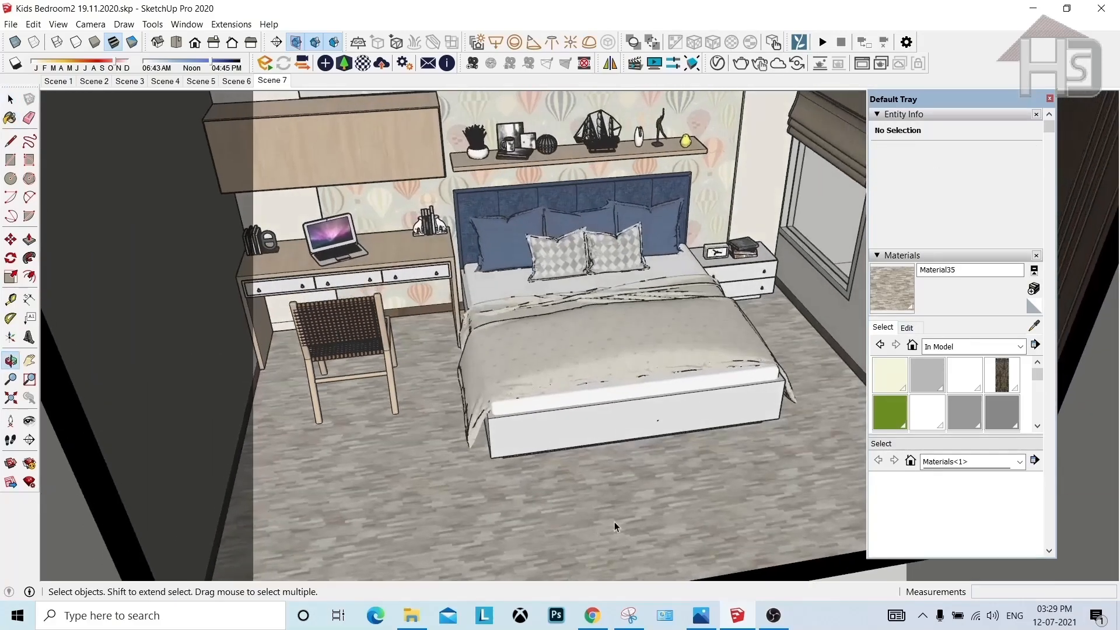
{"action": "scroll", "coordinate": [644, 508], "scroll_direction": "up", "scroll_amount": 3}
{"action": "scroll", "coordinate": [586, 438], "scroll_direction": "up", "scroll_amount": 6}
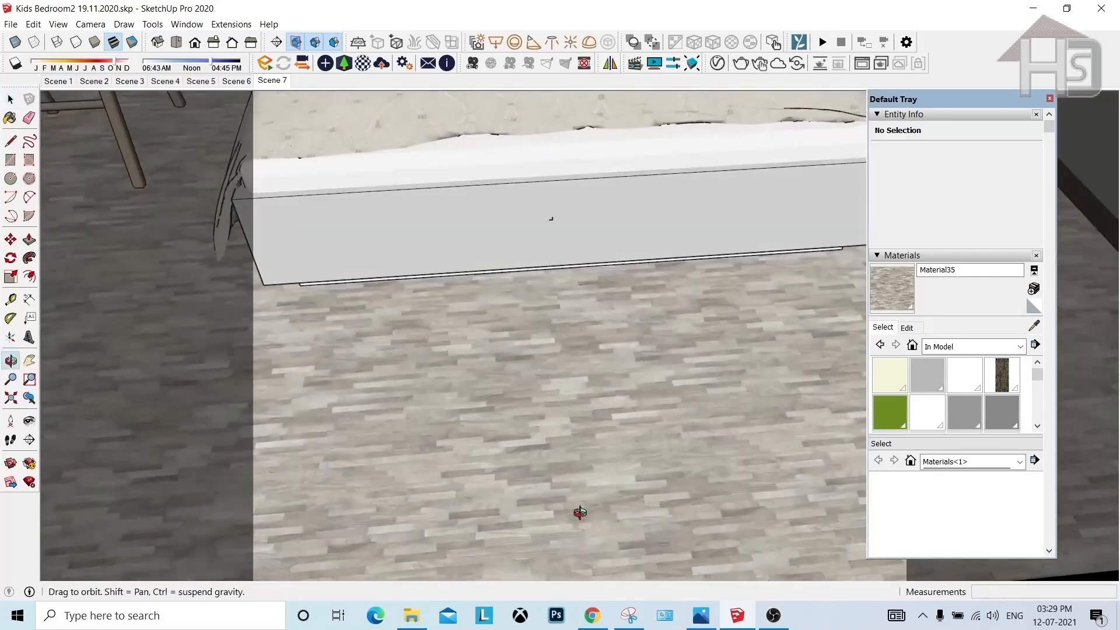
{"action": "left_click", "coordinate": [907, 327]}
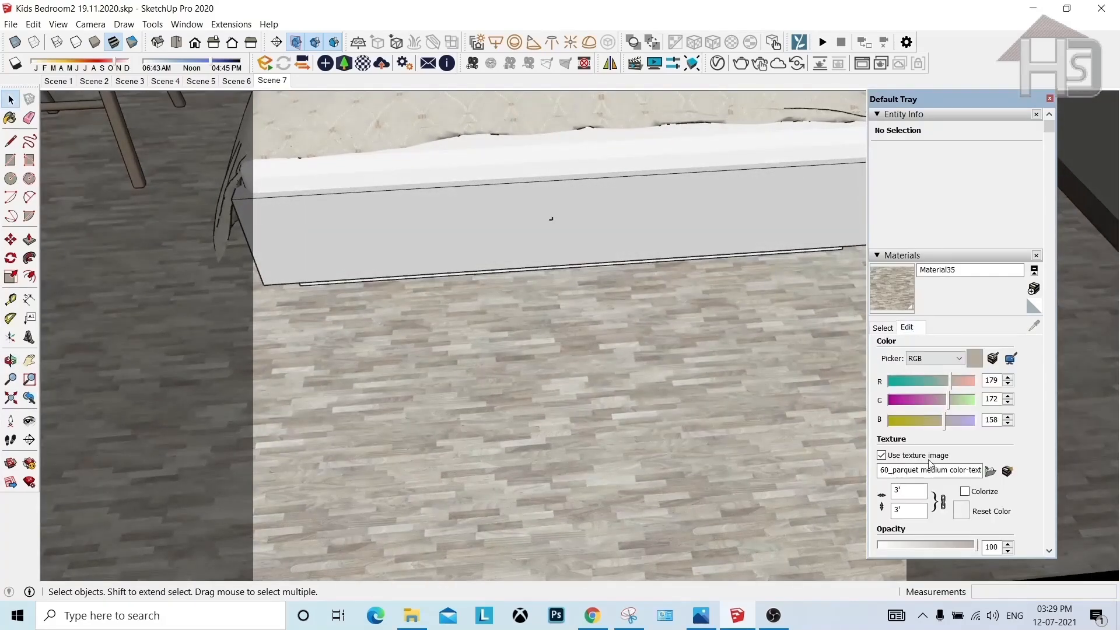
{"action": "type", "text": "10"}
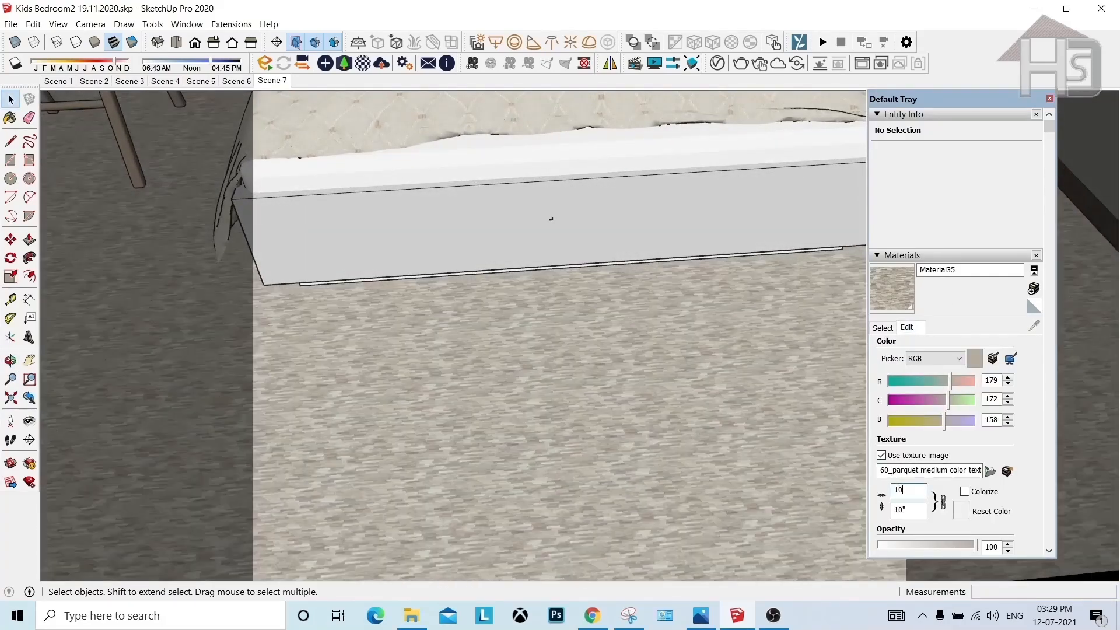
{"action": "type", "text": "'"}
{"action": "key", "text": "Return"}
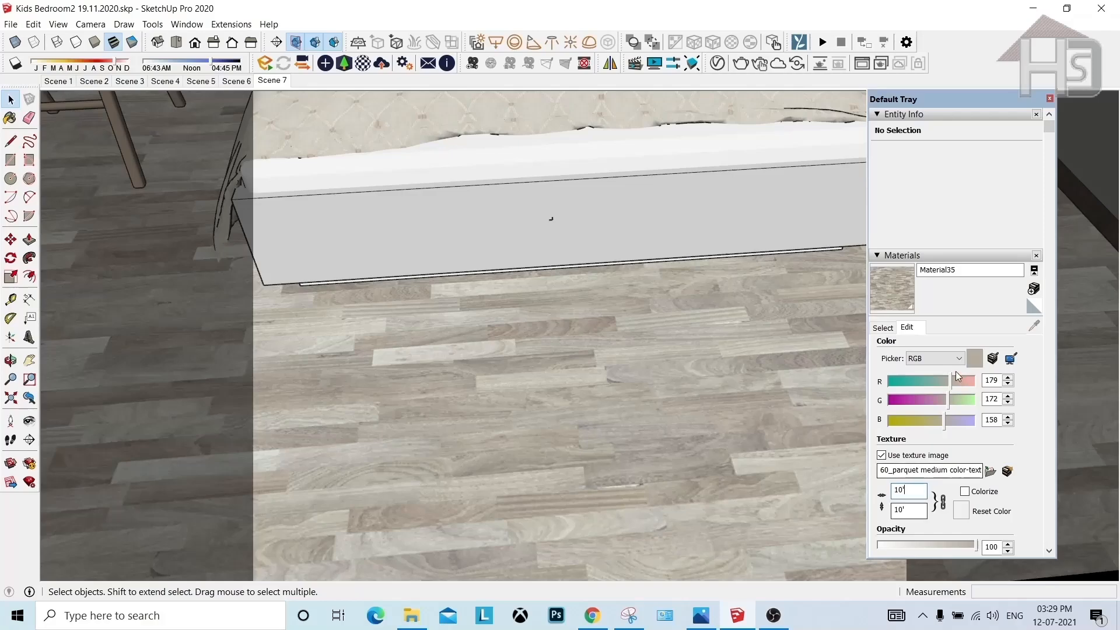
{"action": "left_click", "coordinate": [884, 328]}
Step: Sample the parquet floor material and mark Material35 as the replacement material in the V-Ray Asset Editor
{"action": "scroll", "coordinate": [590, 425], "scroll_direction": "down", "scroll_amount": 5}
{"action": "middle_click_drag", "start_coordinate": [585, 397], "coordinate": [618, 362]}
{"action": "middle_click_drag", "start_coordinate": [800, 319], "coordinate": [713, 368], "text": "shift"}
{"action": "scroll", "coordinate": [700, 386], "scroll_direction": "up", "scroll_amount": 5}
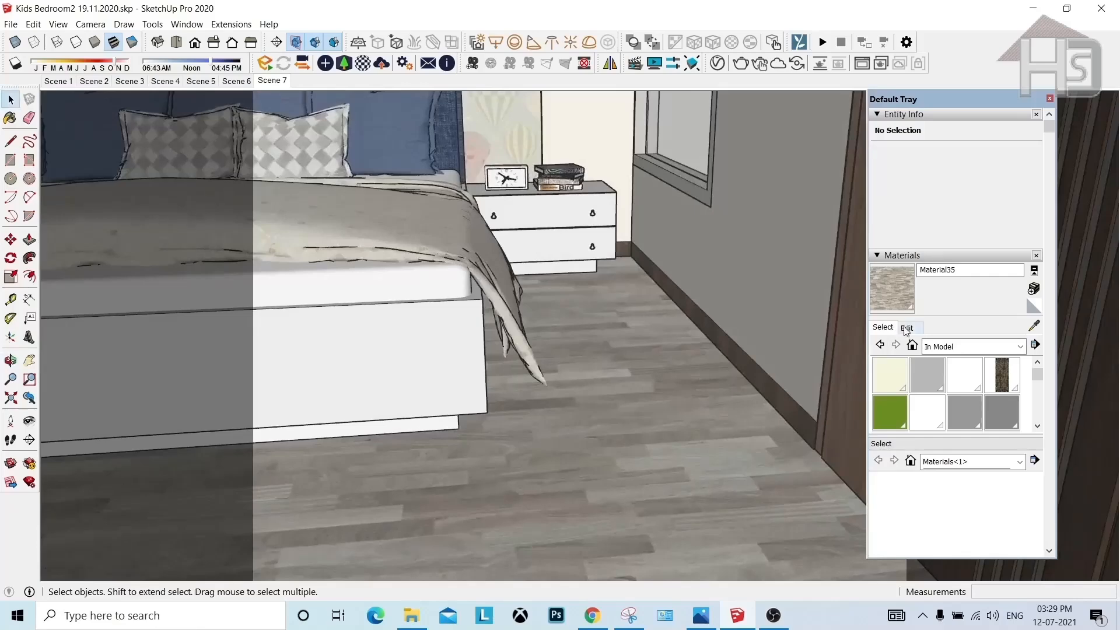
{"action": "left_click", "coordinate": [717, 63]}
{"action": "left_click", "coordinate": [1035, 326]}
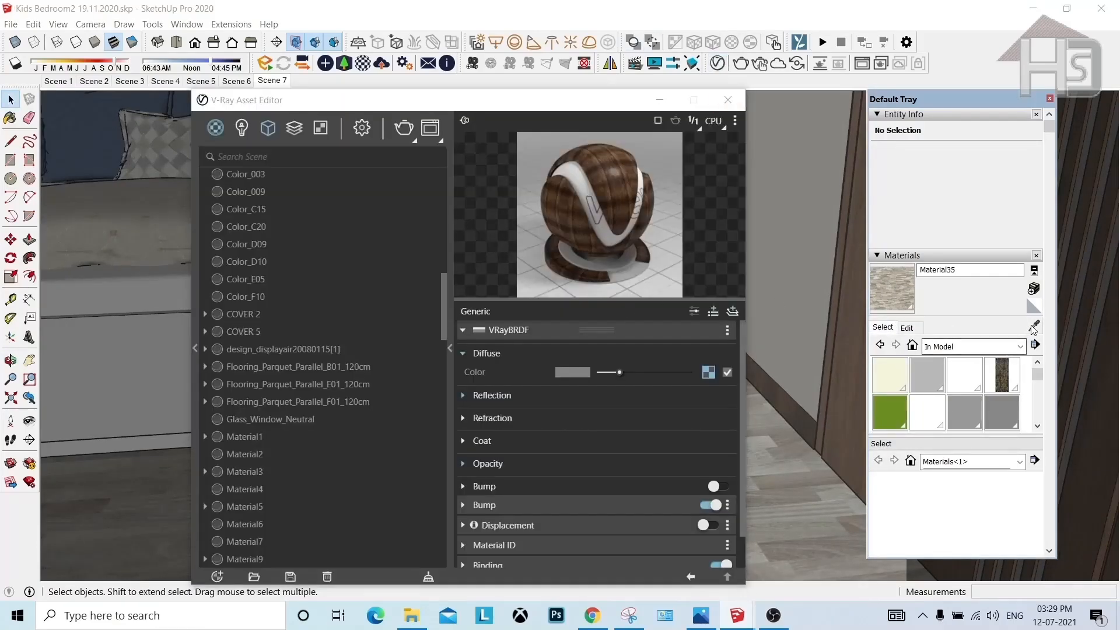
{"action": "left_click", "coordinate": [783, 475]}
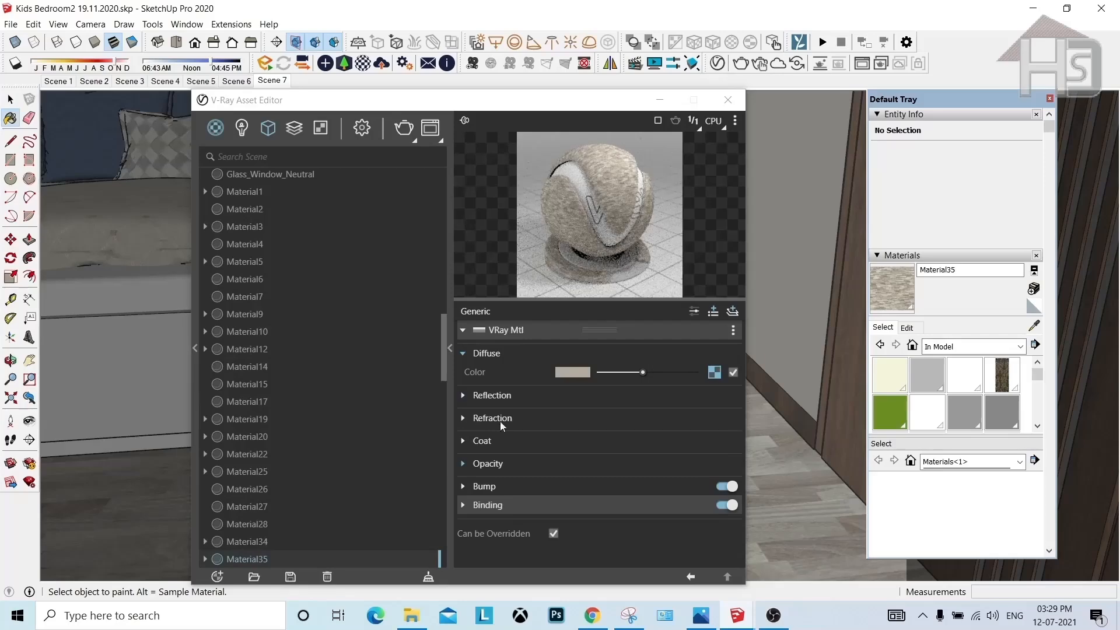
{"action": "right_click", "coordinate": [254, 560]}
{"action": "left_click", "coordinate": [270, 553]}
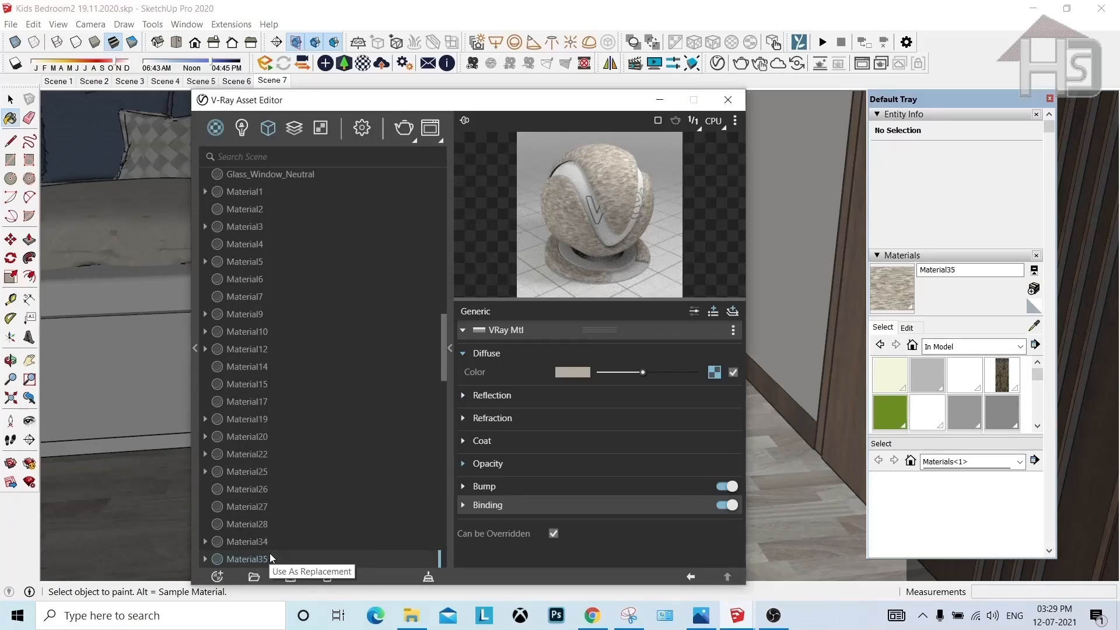
Step: Sample the dark wood skirting along the wall and replace its material, Material25, in the scene with the marked parquet material
{"action": "left_click", "coordinate": [1035, 327]}
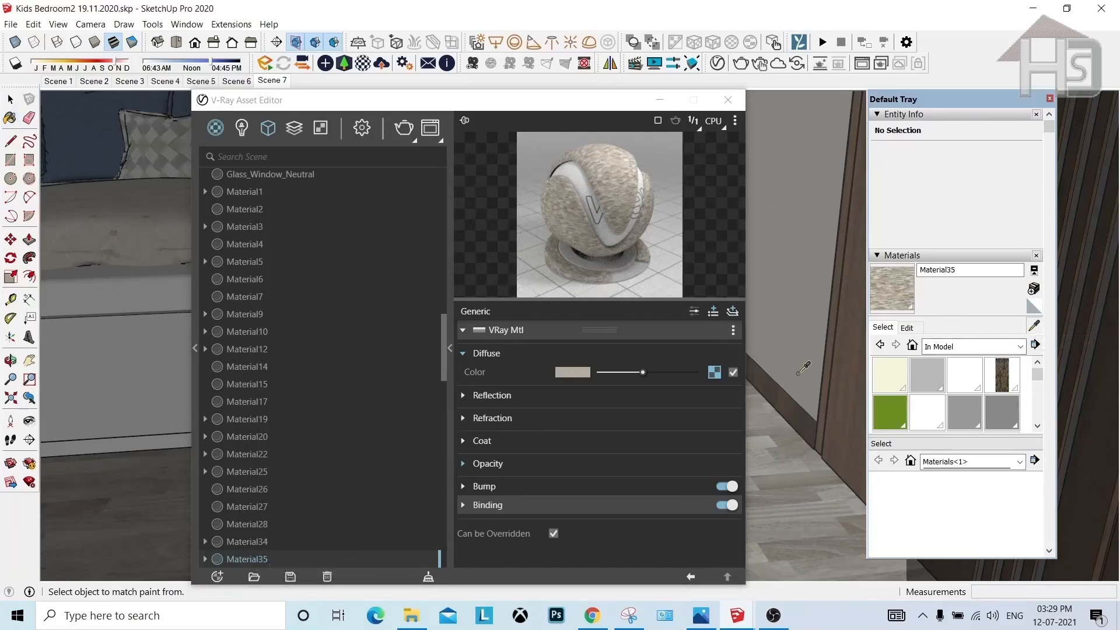
{"action": "left_click", "coordinate": [785, 399]}
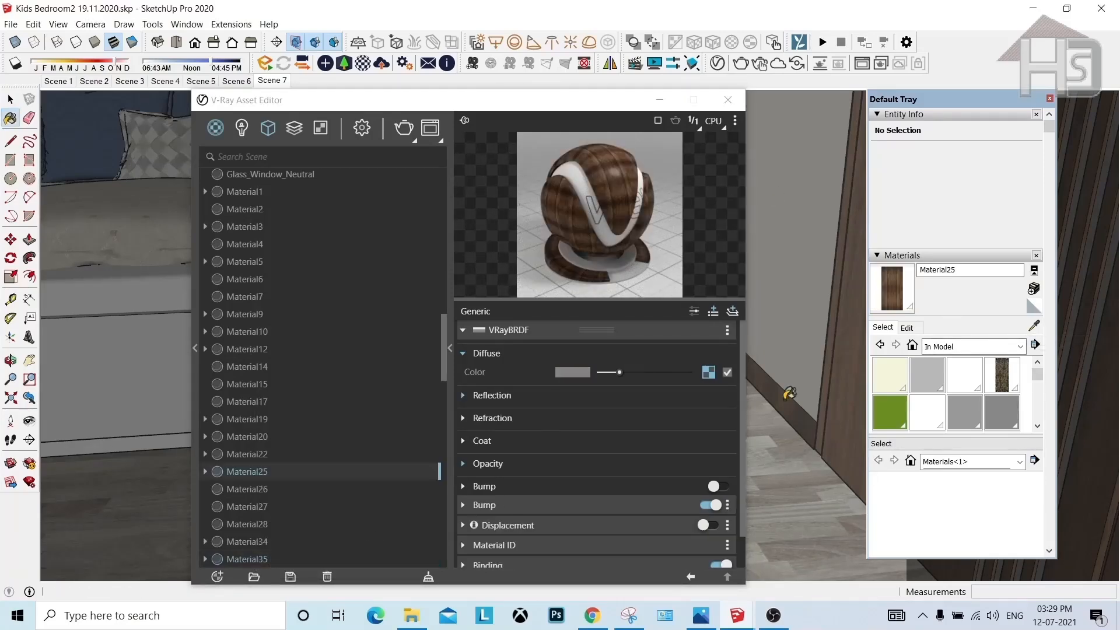
{"action": "right_click", "coordinate": [261, 472]}
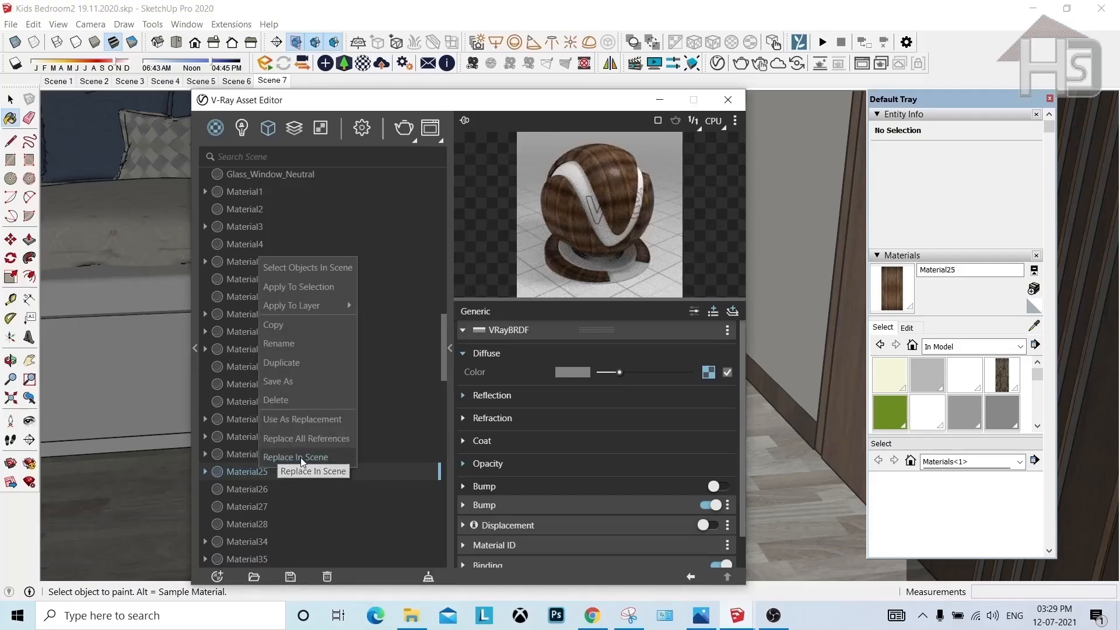
{"action": "left_click", "coordinate": [300, 457]}
{"action": "left_click", "coordinate": [728, 100]}
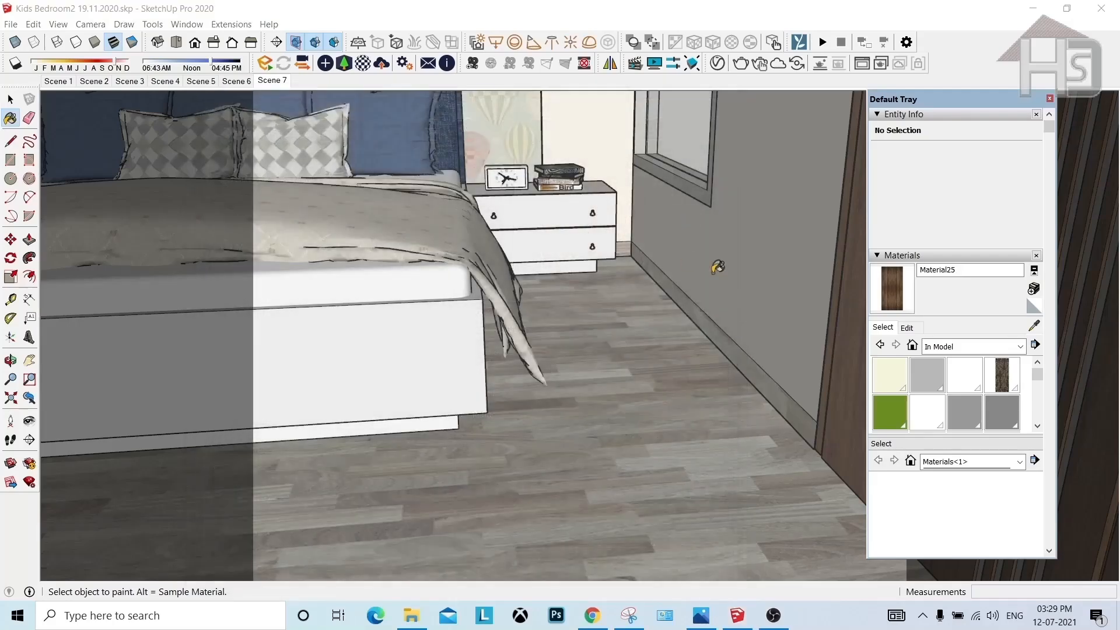
Step: Sample the parquet floor material again and bring up Material35 and its preview options in the V-Ray Asset Editor
{"action": "left_click", "coordinate": [907, 329]}
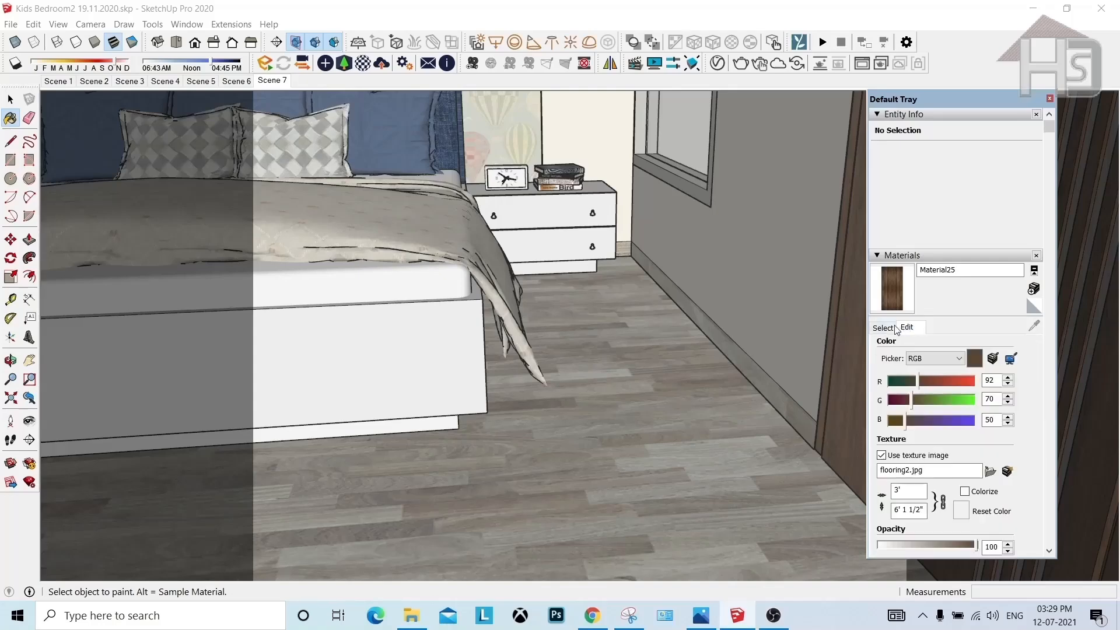
{"action": "left_click", "coordinate": [888, 328]}
{"action": "left_click", "coordinate": [1034, 325]}
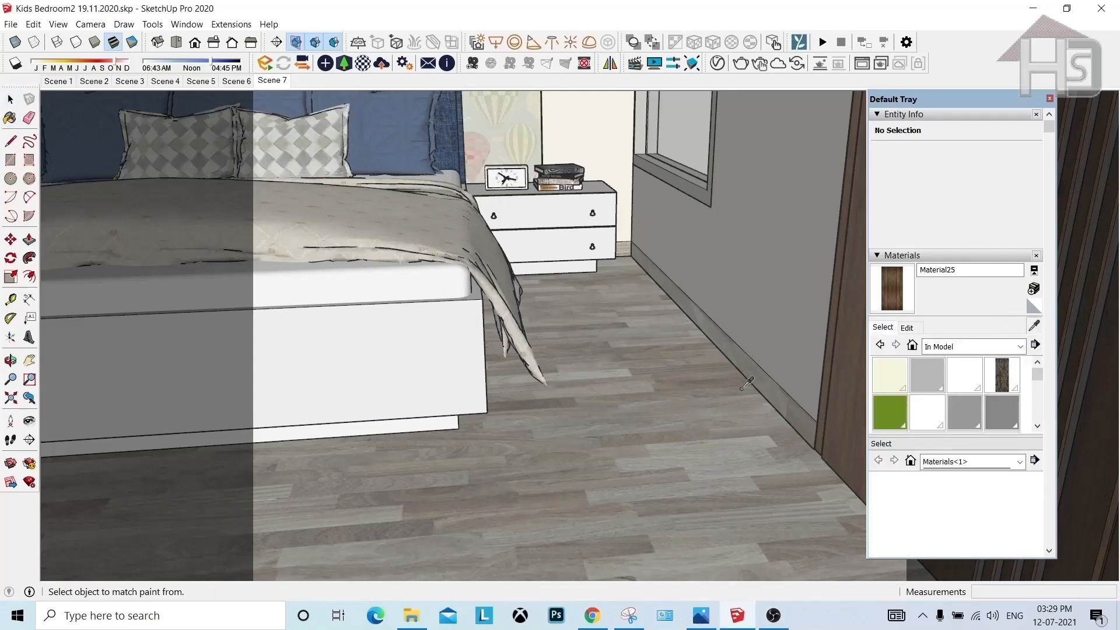
{"action": "left_click", "coordinate": [698, 402]}
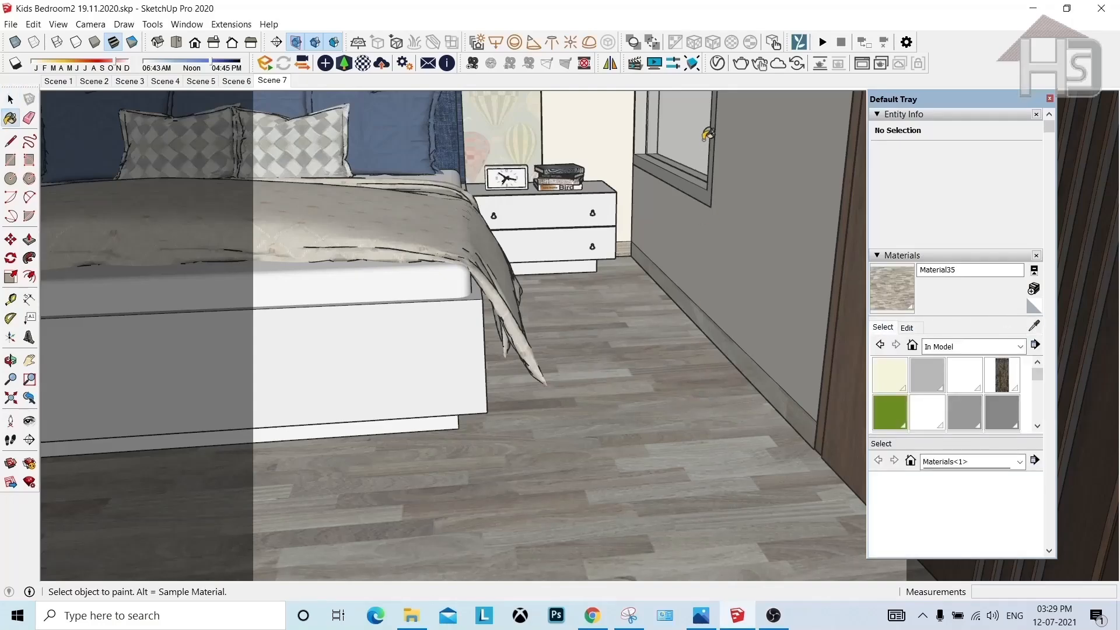
{"action": "left_click", "coordinate": [716, 63]}
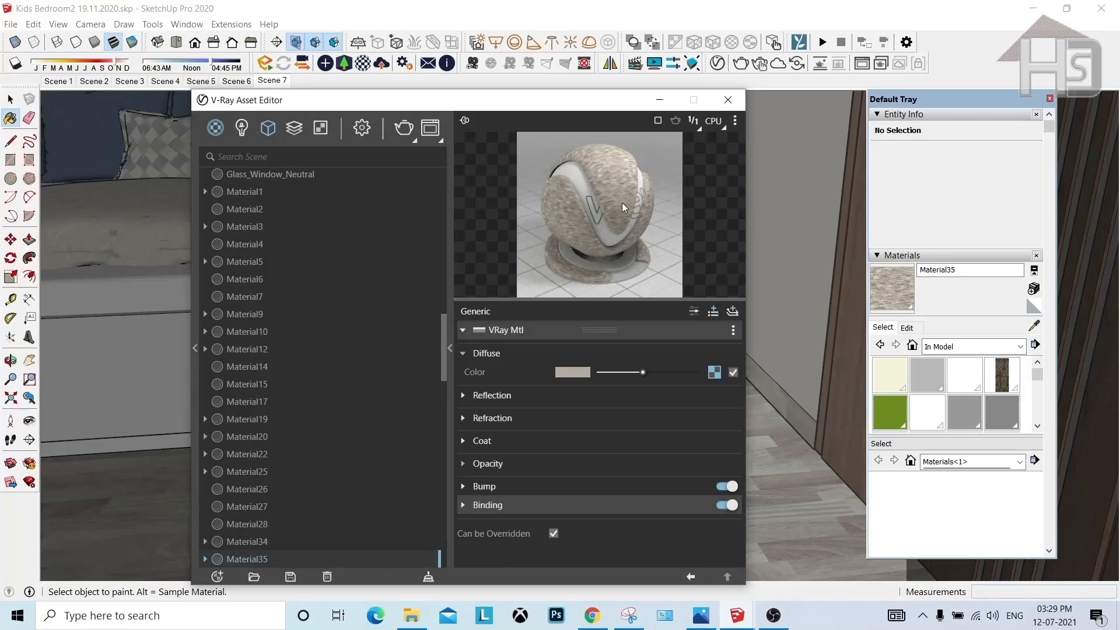
{"action": "left_click", "coordinate": [736, 120]}
{"action": "left_click", "coordinate": [667, 175]}
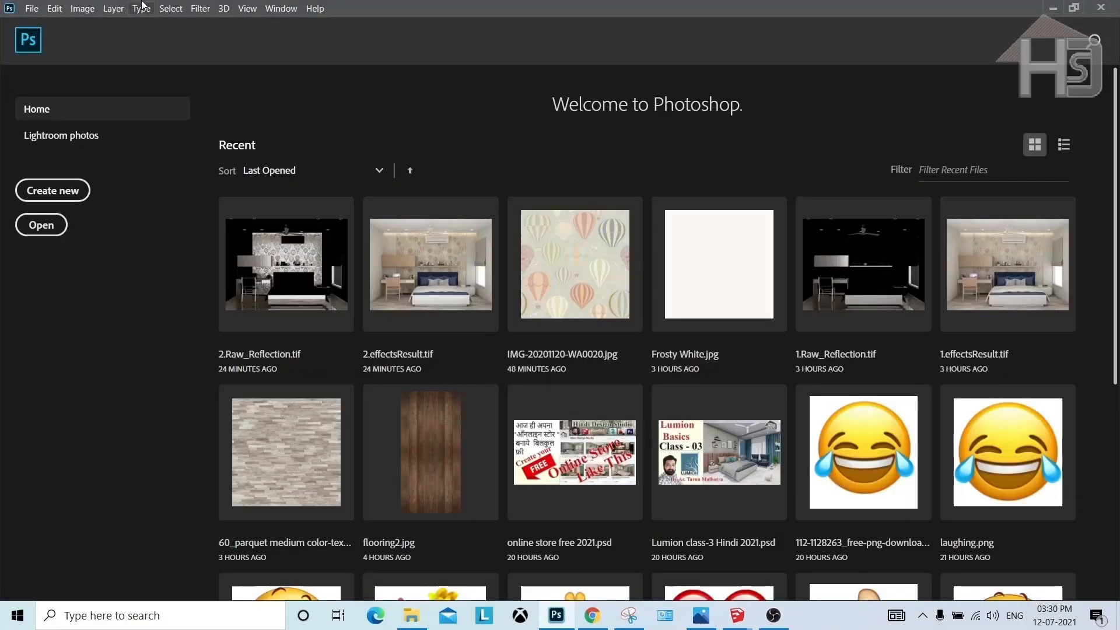
Step: Switch to Photoshop and open 60_parquet medium color-texture-seamless.jpg from the wood-floor folder in Downloads
{"action": "left_click", "coordinate": [35, 9]}
{"action": "left_click", "coordinate": [35, 30]}
{"action": "scroll", "coordinate": [85, 117], "scroll_direction": "up", "scroll_amount": 2}
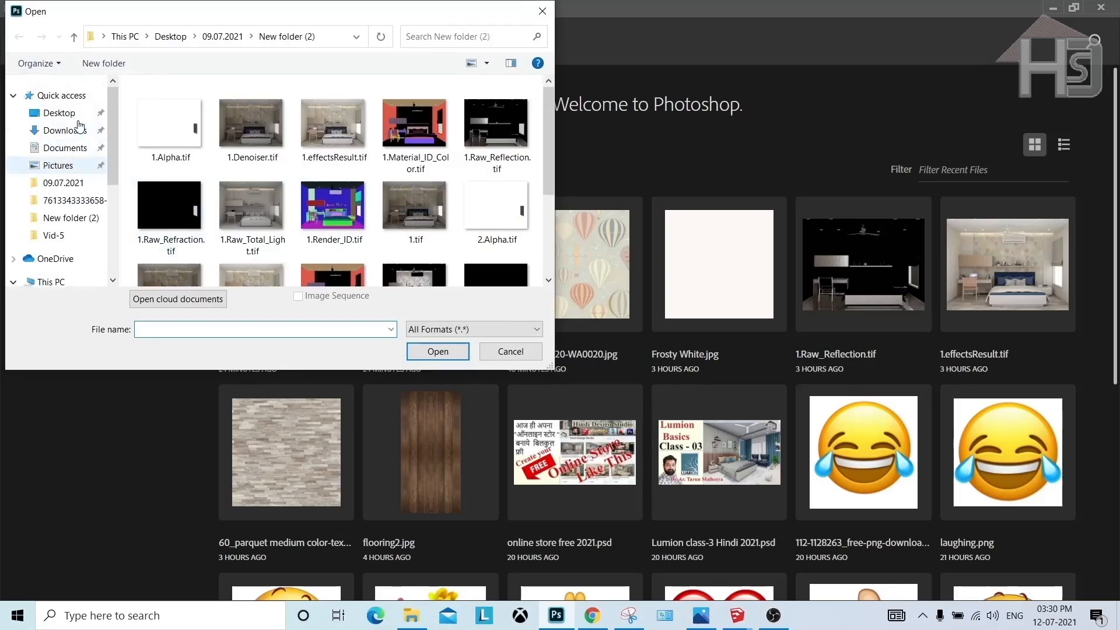
{"action": "left_click", "coordinate": [64, 130]}
{"action": "double_click", "coordinate": [181, 160]}
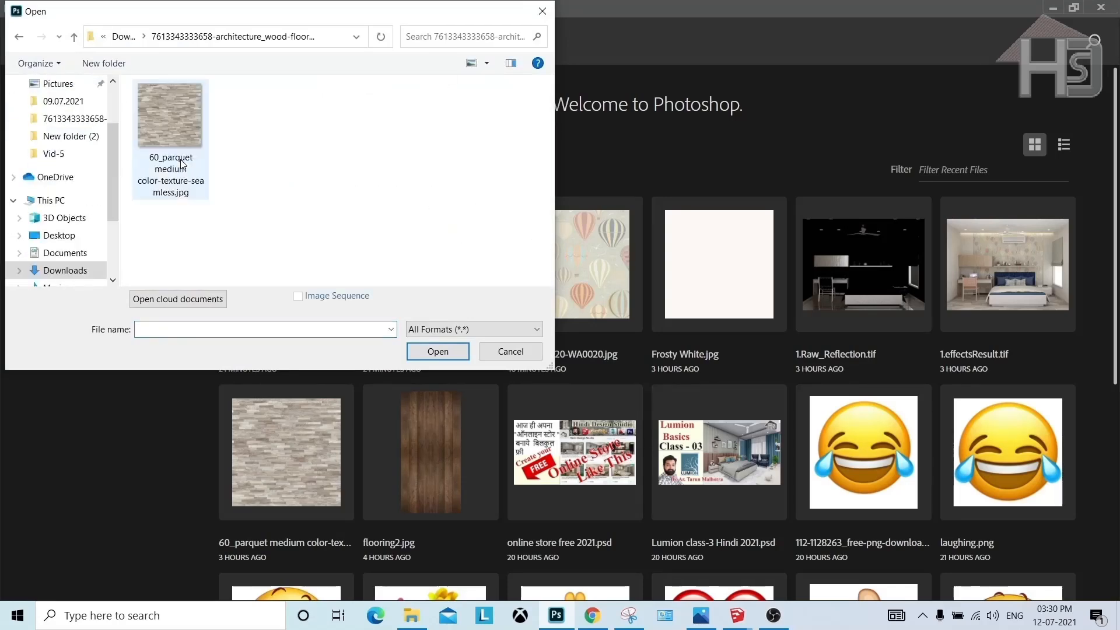
{"action": "double_click", "coordinate": [170, 117]}
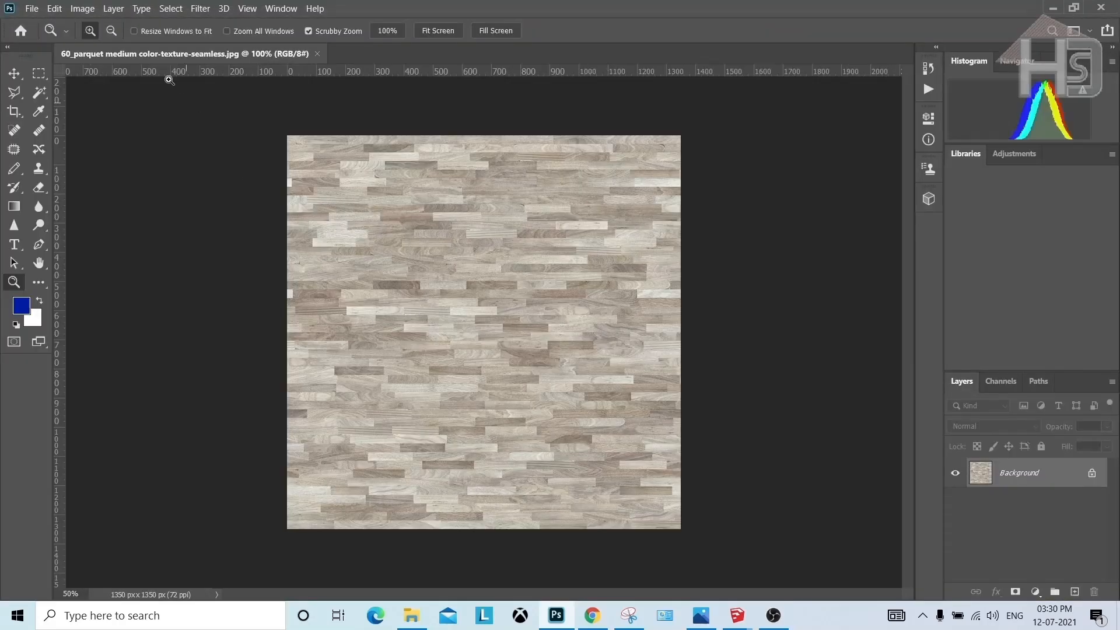
Step: Convert the parquet texture to grayscale with a Black & White adjustment using the Default preset
{"action": "left_click", "coordinate": [85, 9]}
{"action": "mouse_move", "coordinate": [103, 46]}
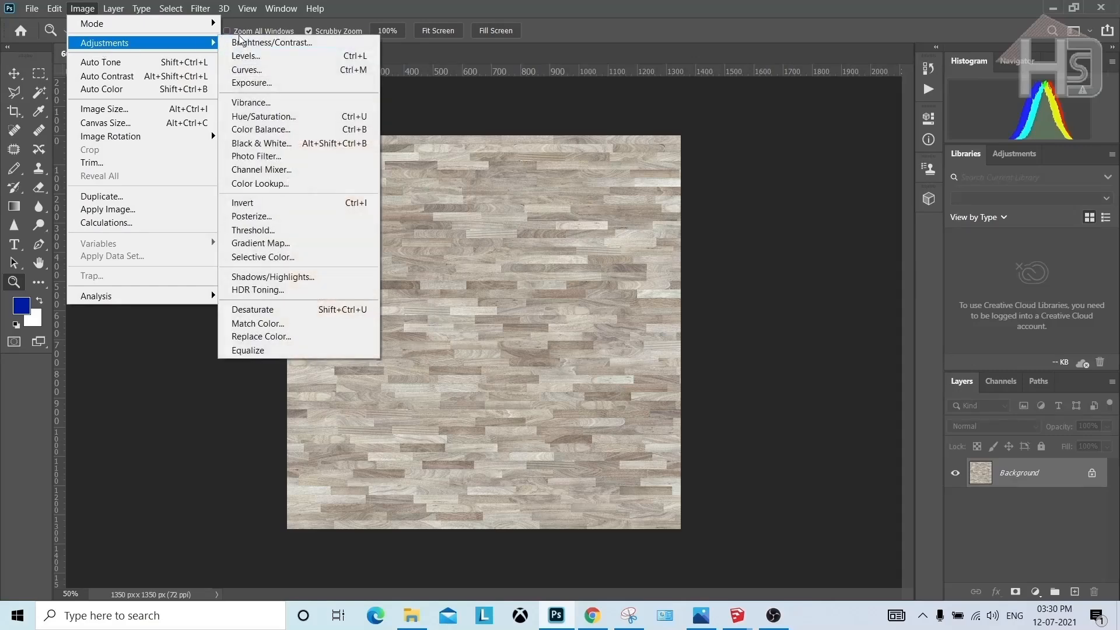
{"action": "left_click", "coordinate": [263, 143]}
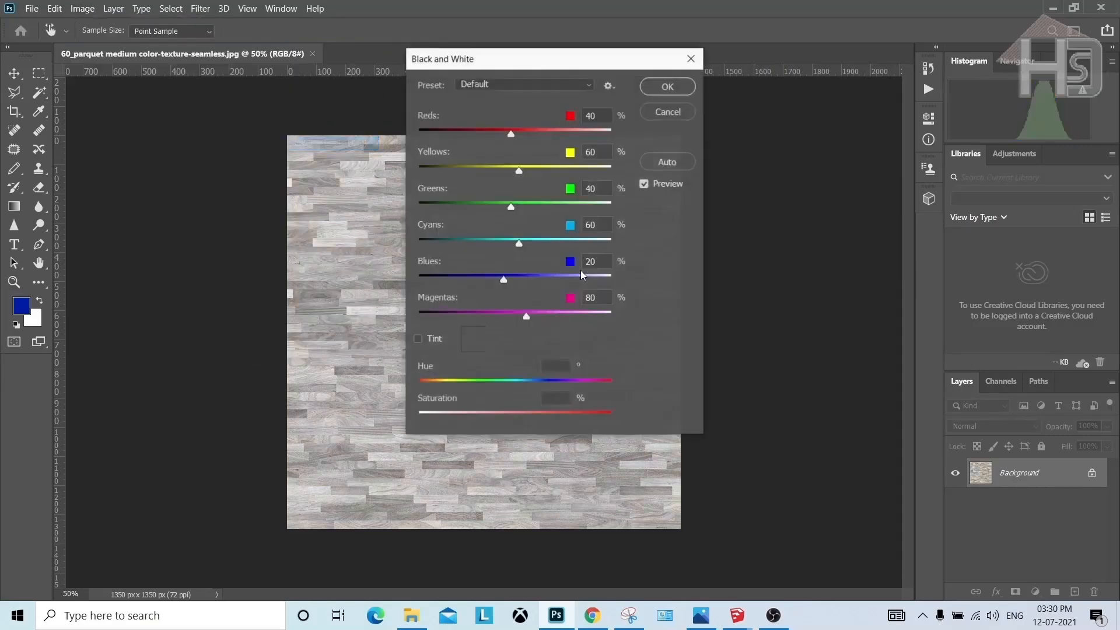
{"action": "left_click", "coordinate": [665, 88]}
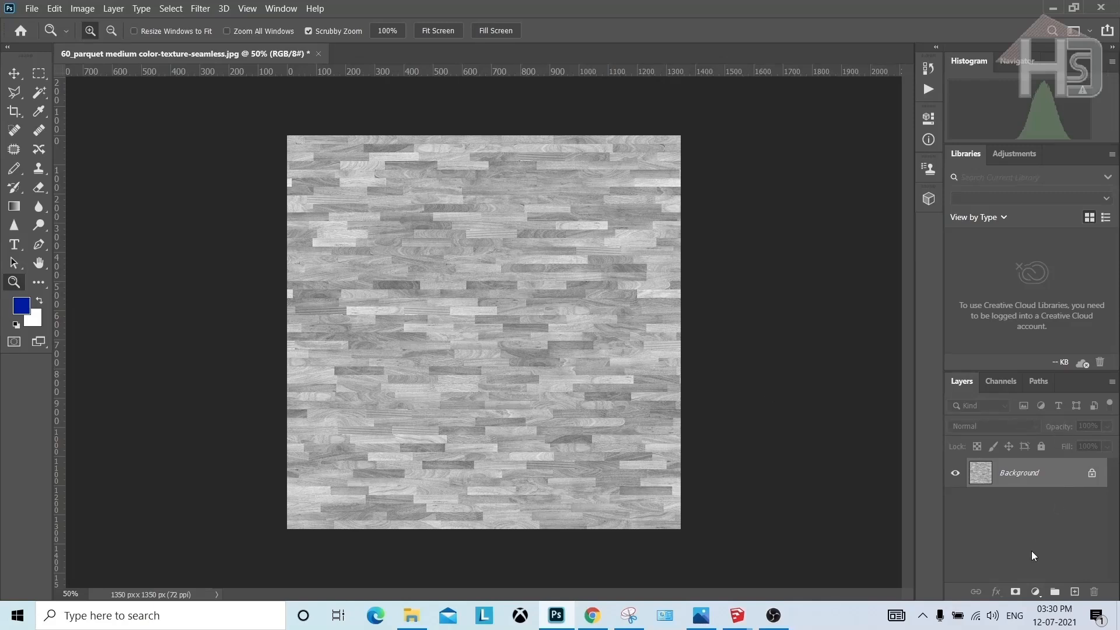
Step: Add a Curves adjustment layer, moving the white point to input 231 and the black point to input 97
{"action": "left_click", "coordinate": [1035, 591]}
{"action": "left_click", "coordinate": [1029, 409]}
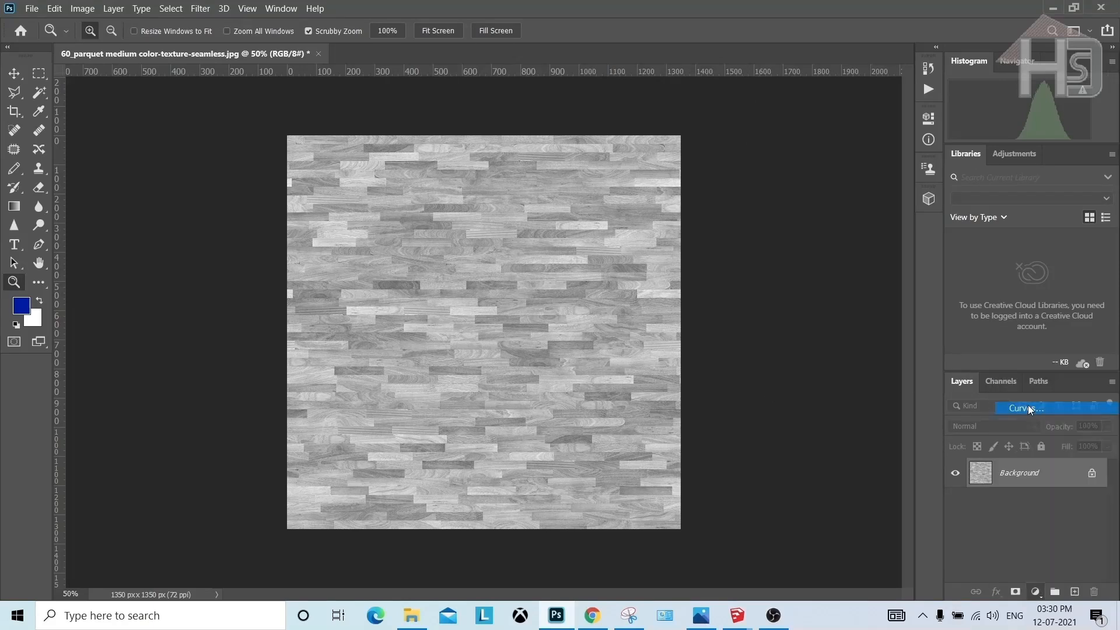
{"action": "left_click_drag", "start_coordinate": [889, 197], "coordinate": [881, 197]}
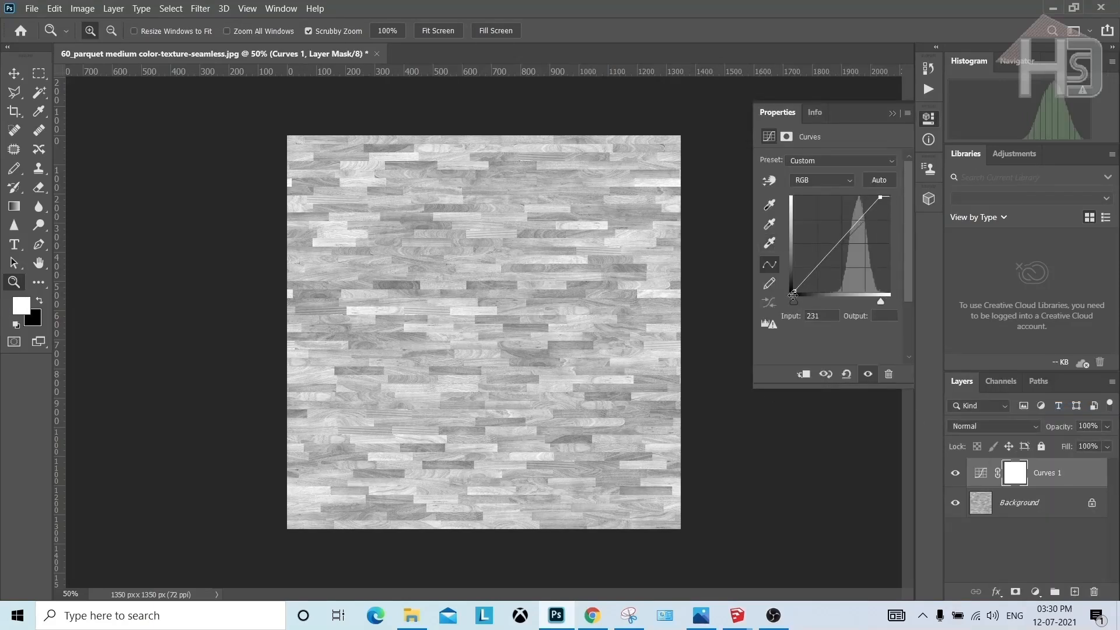
{"action": "left_click_drag", "start_coordinate": [794, 291], "coordinate": [834, 296]}
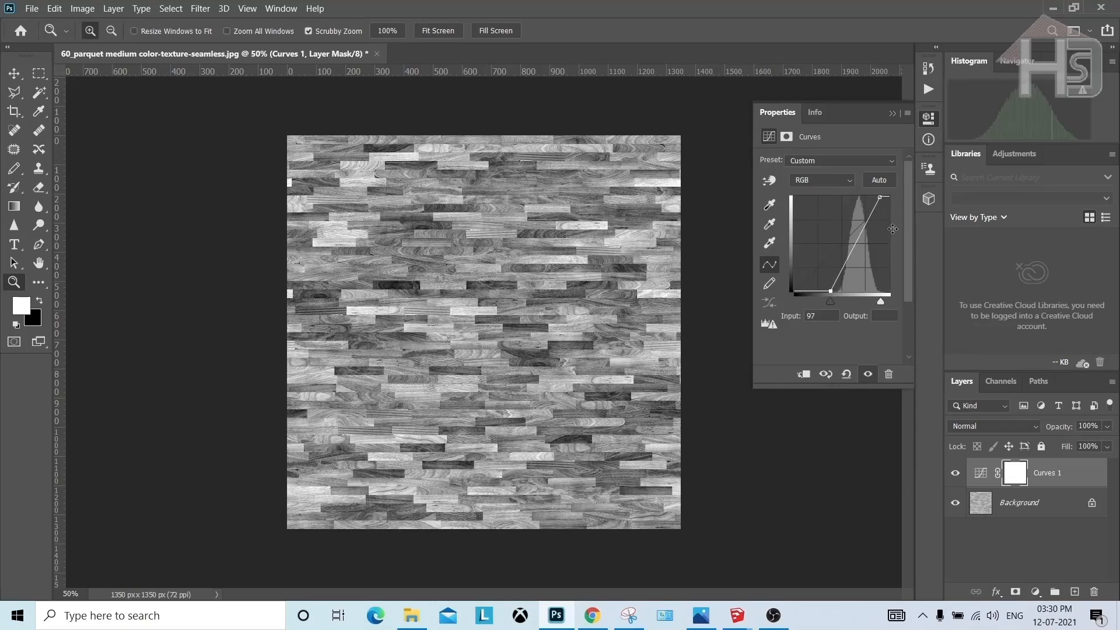
Step: Pull the curve's white point further in and shape the midtones and shadows with extra points, including one at input 109
{"action": "left_click_drag", "start_coordinate": [882, 197], "coordinate": [871, 222]}
{"action": "left_click_drag", "start_coordinate": [856, 267], "coordinate": [843, 268]}
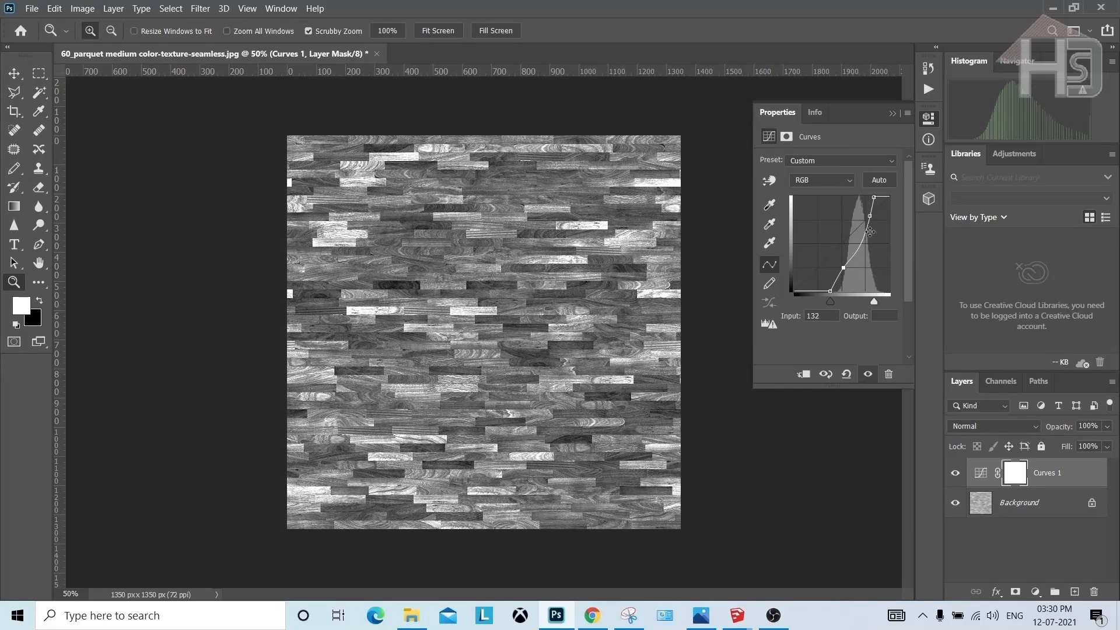
{"action": "left_click_drag", "start_coordinate": [868, 229], "coordinate": [867, 237]}
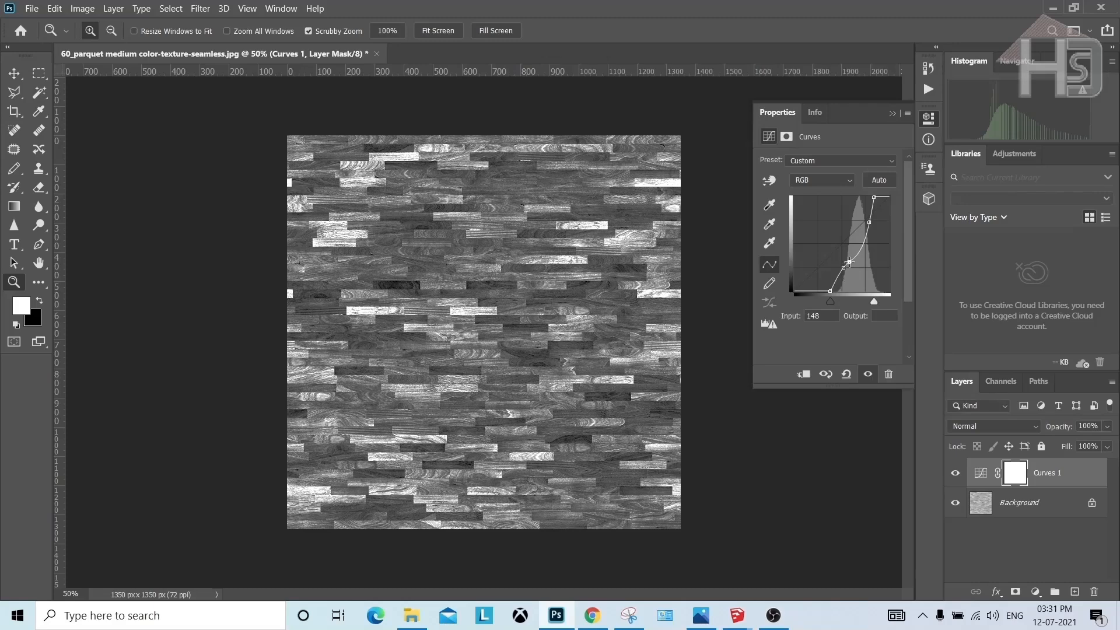
{"action": "left_click_drag", "start_coordinate": [848, 262], "coordinate": [835, 278]}
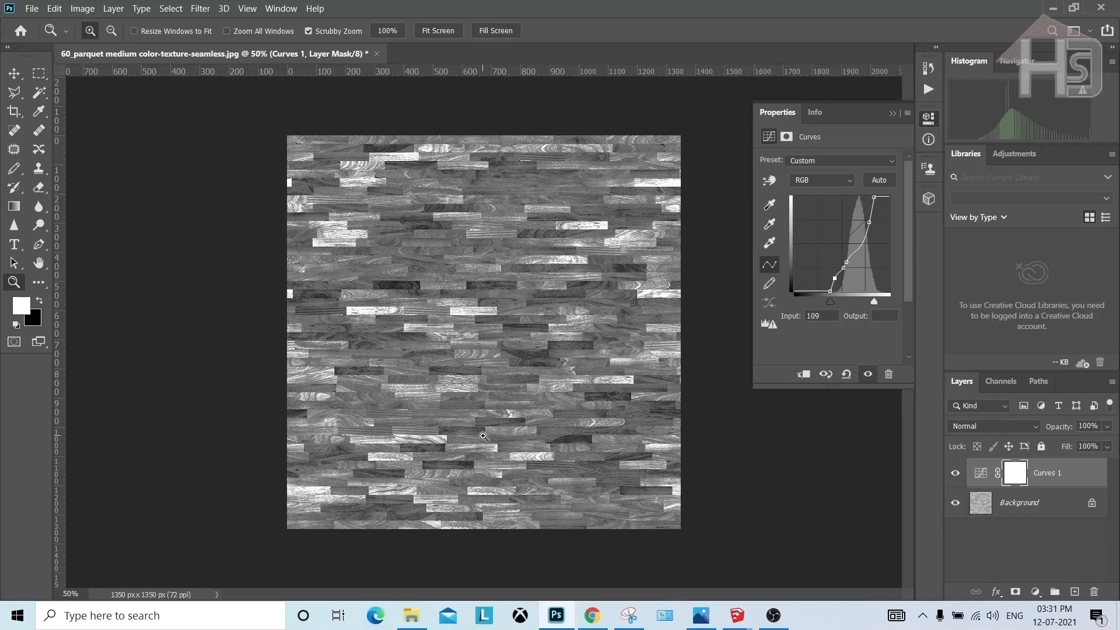
Step: Save the edited texture as a JPEG copy in the same wood-floor folder, adding "refl" before "seamless" in the file name
{"action": "left_click", "coordinate": [32, 8]}
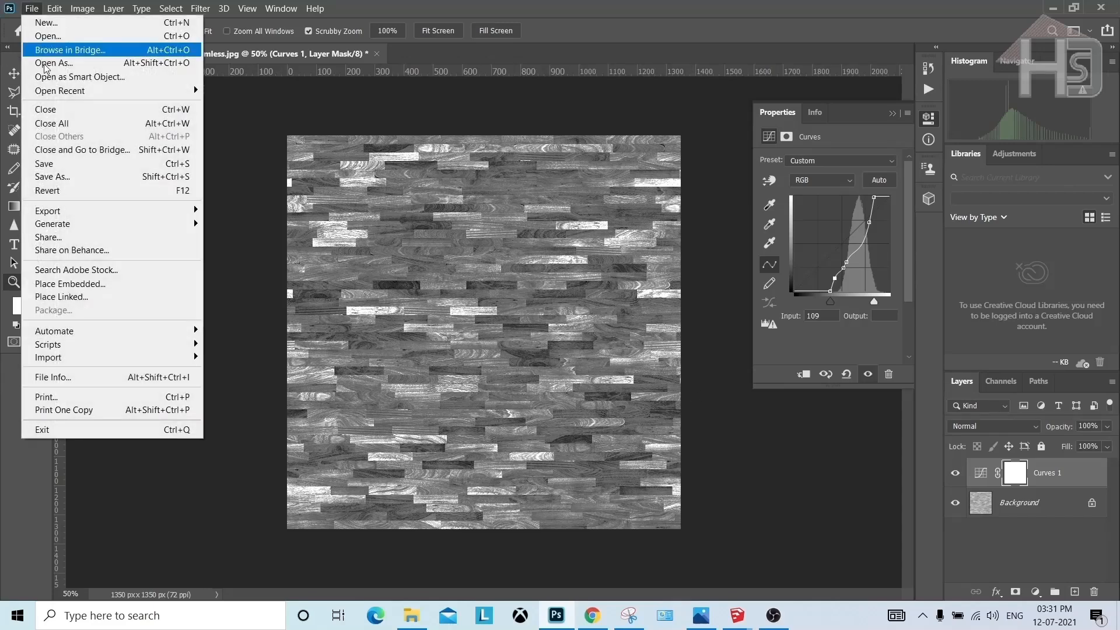
{"action": "left_click", "coordinate": [53, 180]}
{"action": "left_click", "coordinate": [140, 290]}
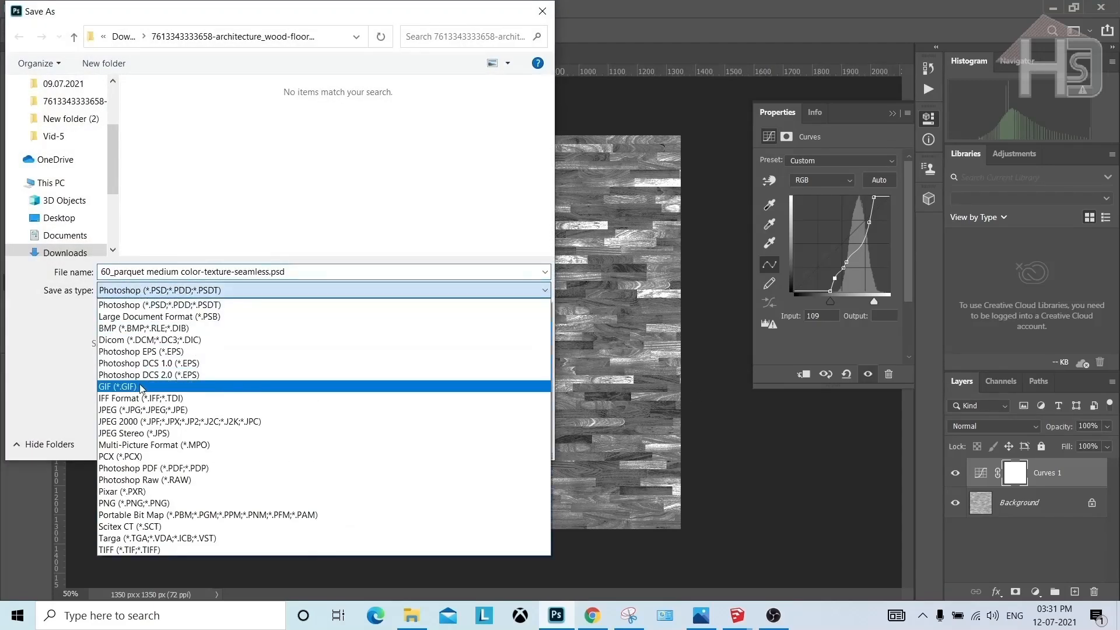
{"action": "left_click", "coordinate": [125, 409]}
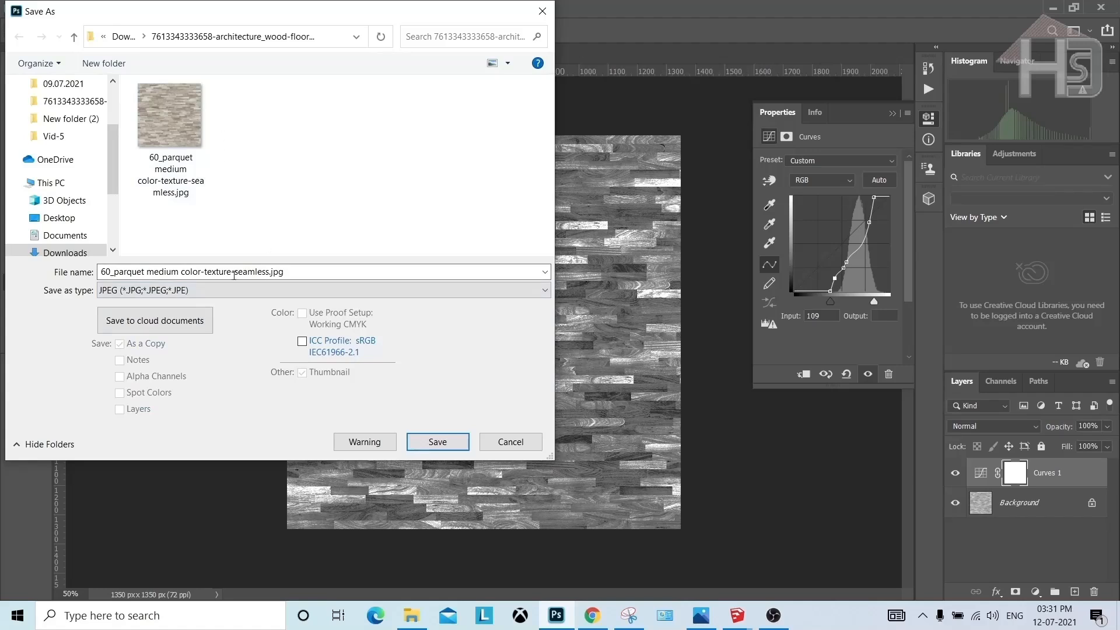
{"action": "left_click", "coordinate": [233, 272]}
{"action": "type", "text": "refl"}
{"action": "left_click", "coordinate": [437, 442]}
{"action": "left_click", "coordinate": [639, 143]}
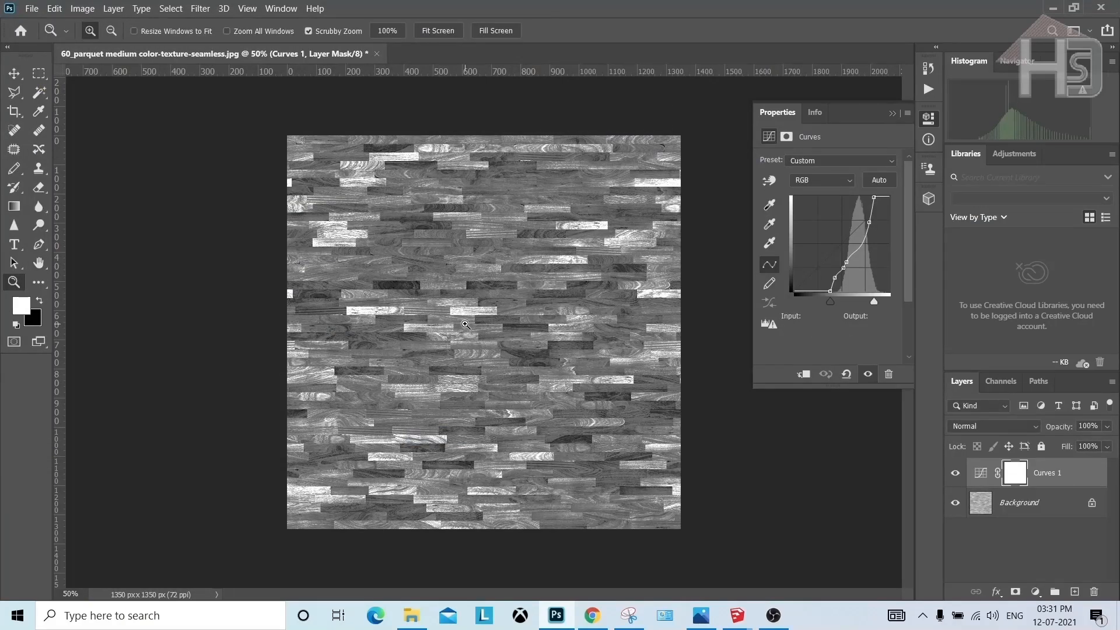
Step: Switch to SketchUp and add a Bitmap texture to Material35's Reflection Color in the V-Ray Asset Editor
{"action": "mouse_move", "coordinate": [737, 616]}
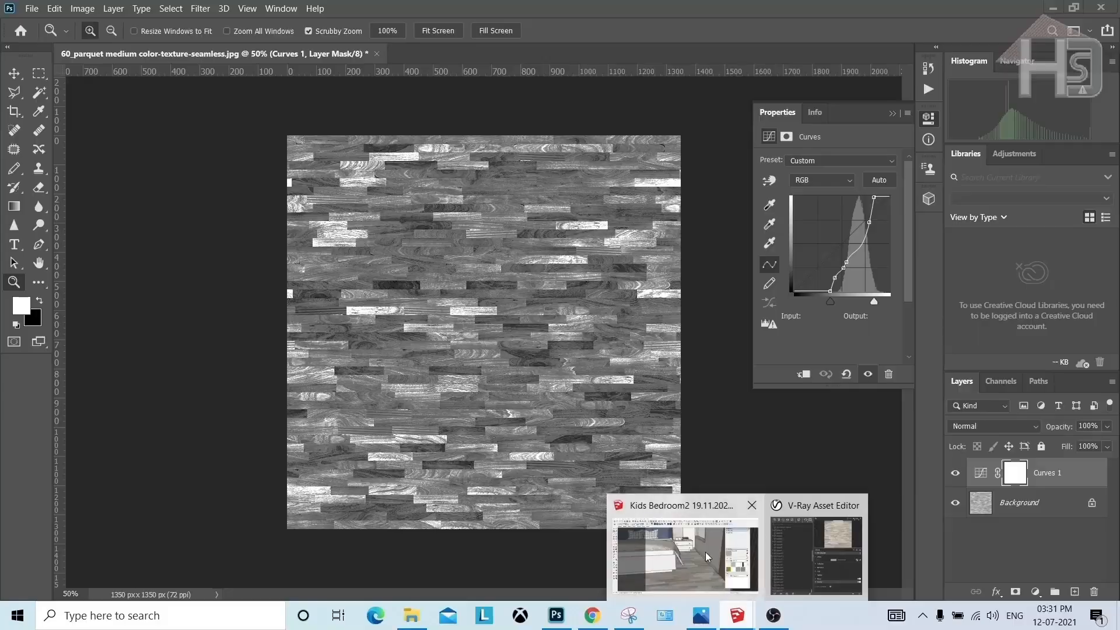
{"action": "left_click", "coordinate": [688, 548]}
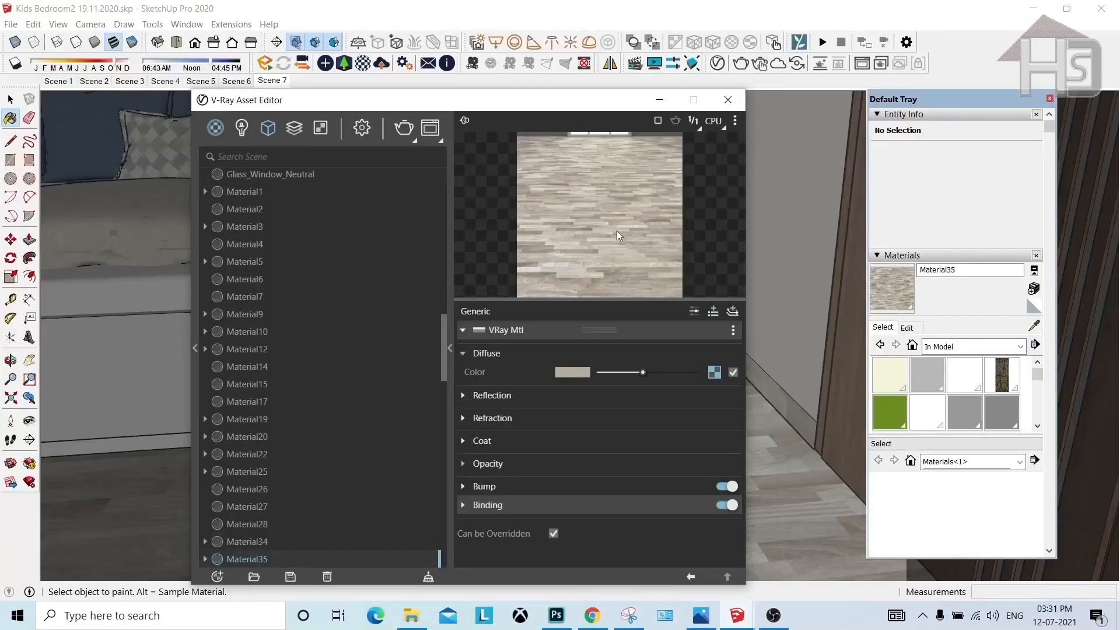
{"action": "left_click", "coordinate": [535, 398]}
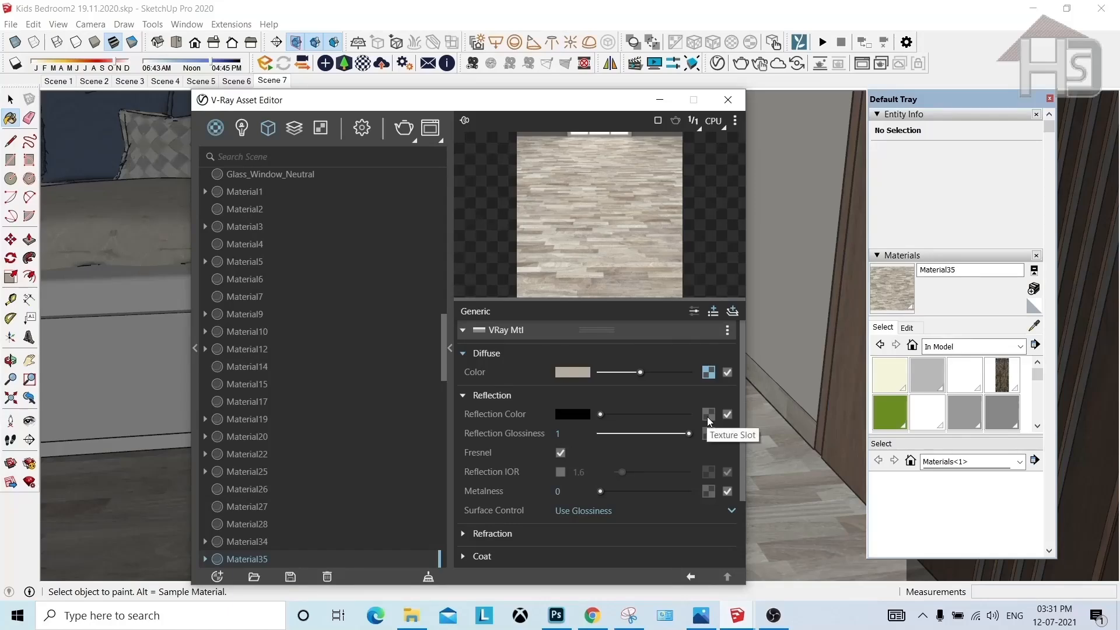
{"action": "left_click", "coordinate": [708, 433]}
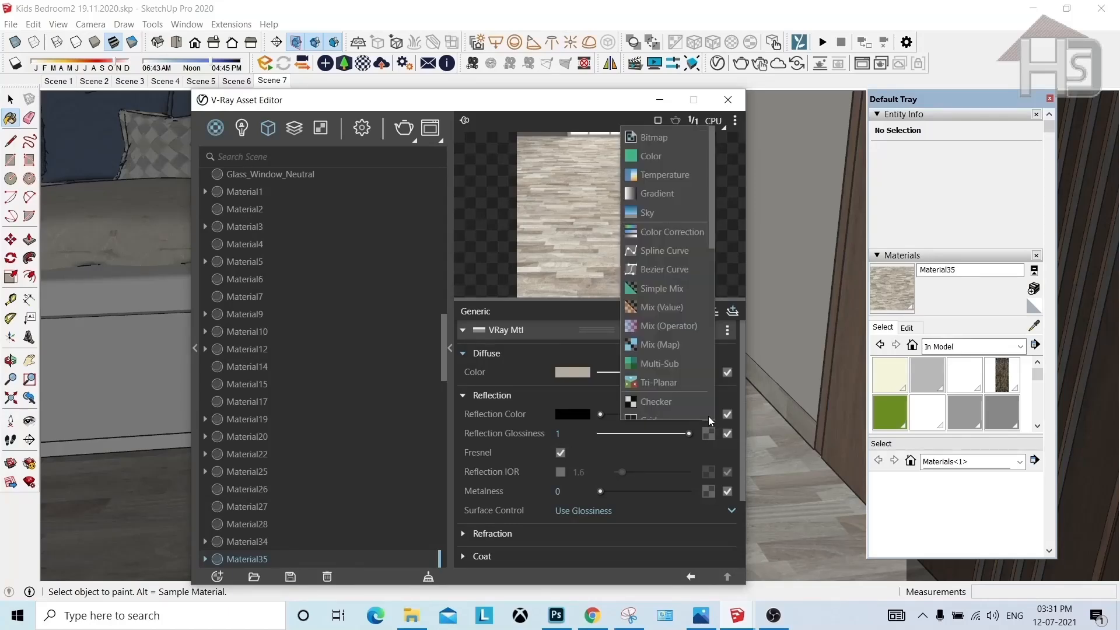
{"action": "left_click", "coordinate": [706, 224]}
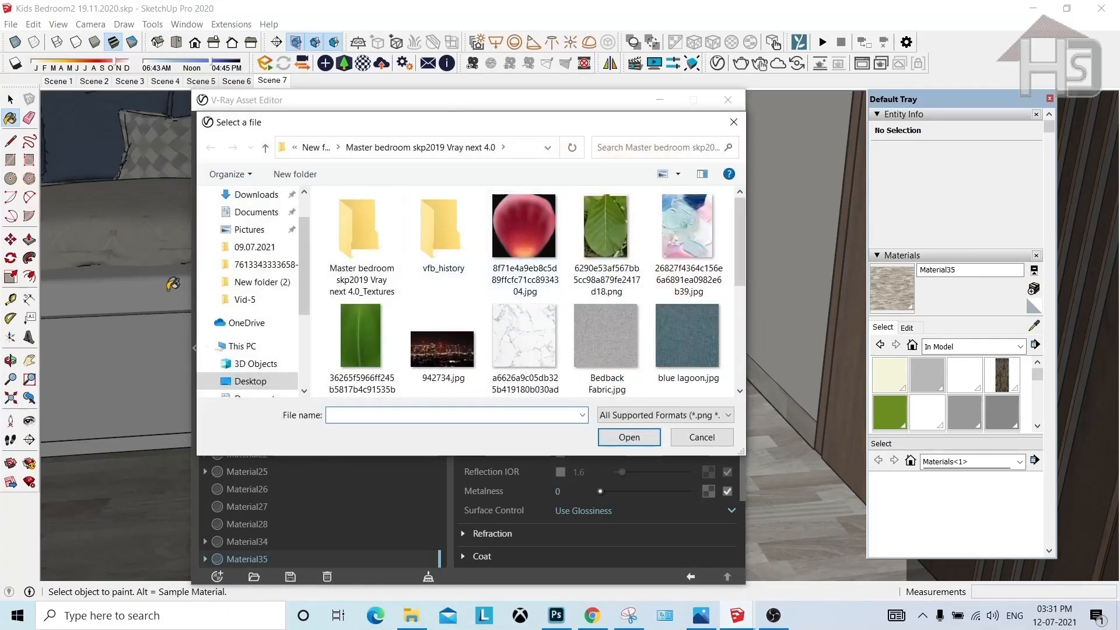
{"action": "left_click", "coordinate": [263, 203]}
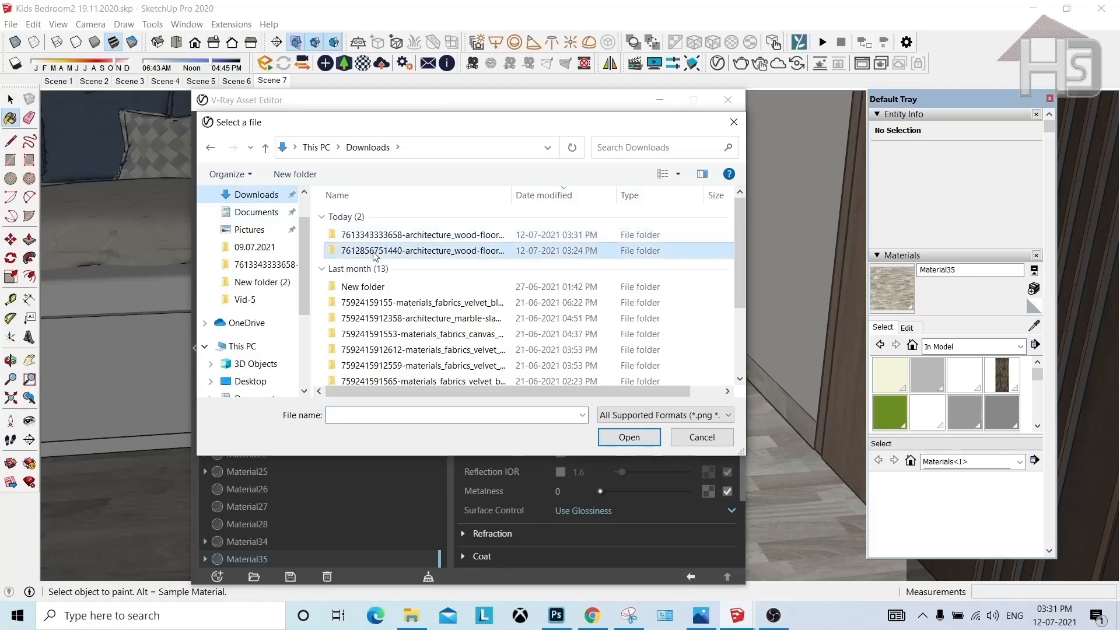
{"action": "double_click", "coordinate": [420, 253]}
{"action": "left_click", "coordinate": [210, 148]}
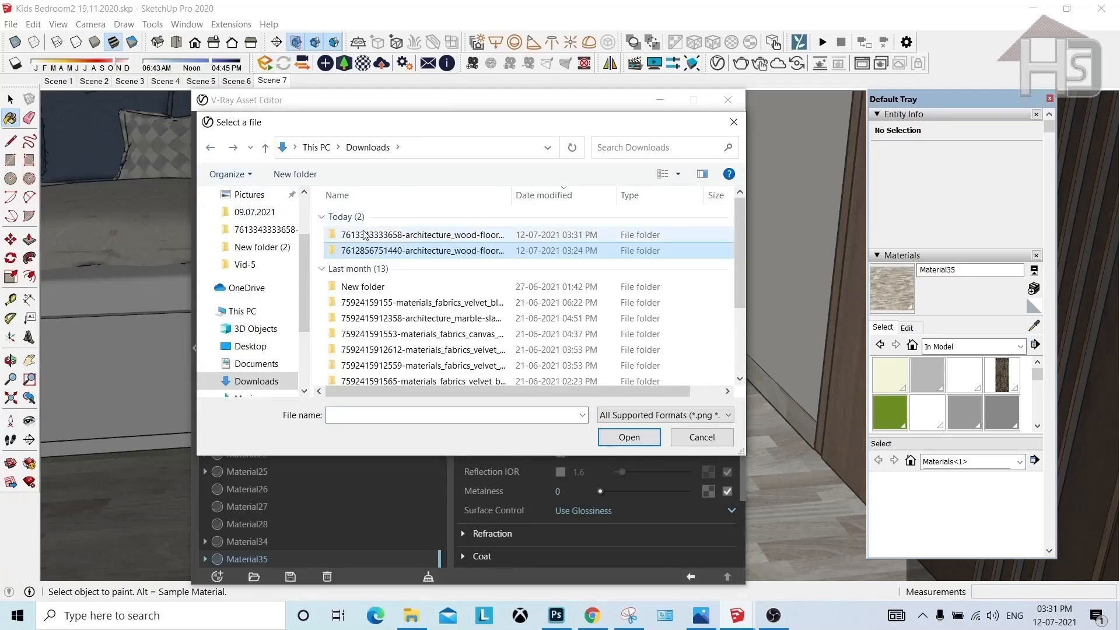
{"action": "double_click", "coordinate": [373, 236]}
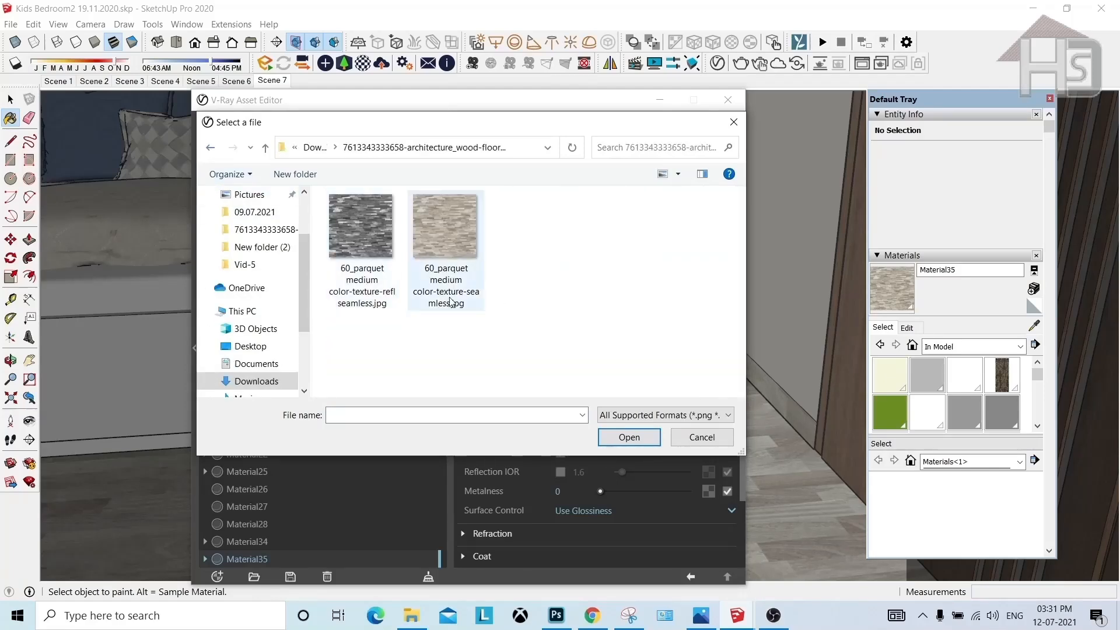
{"action": "double_click", "coordinate": [366, 231]}
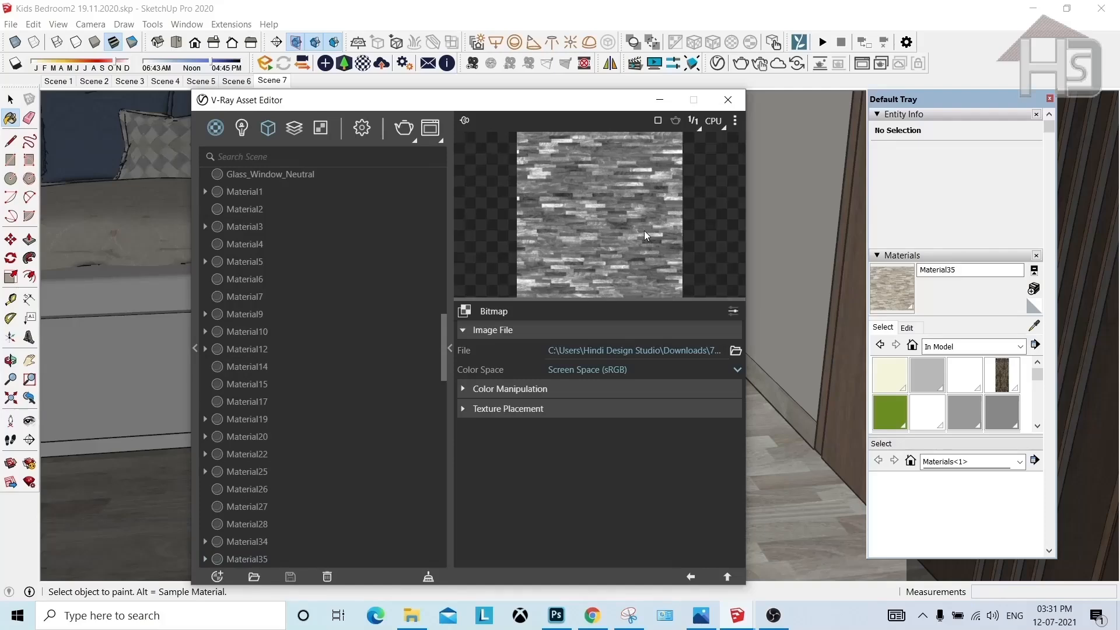
{"action": "left_click", "coordinate": [692, 576]}
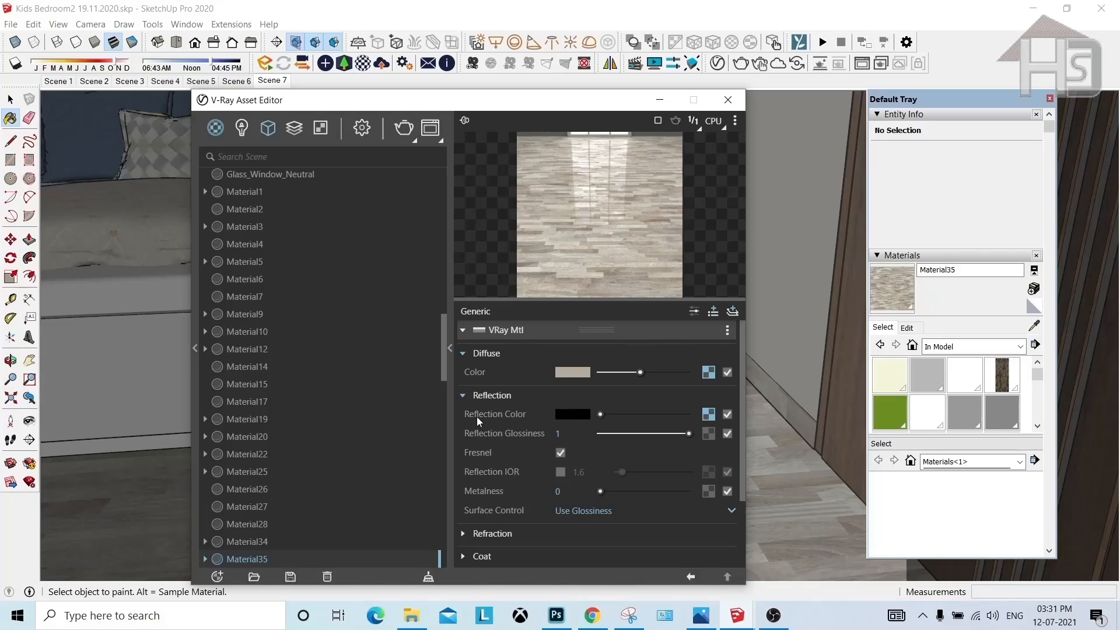
Step: Set Material35's reflection color to RGB 179, 172, 158 in the 0 to 255 range, matching the material's base color
{"action": "left_click_drag", "start_coordinate": [603, 415], "coordinate": [618, 414]}
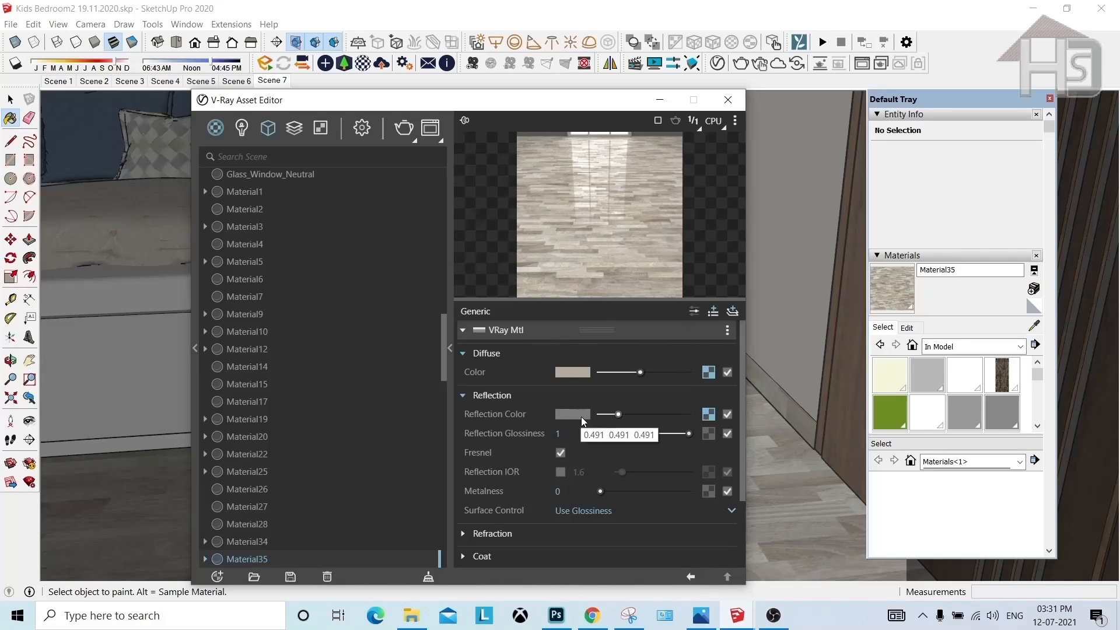
{"action": "left_click", "coordinate": [909, 327]}
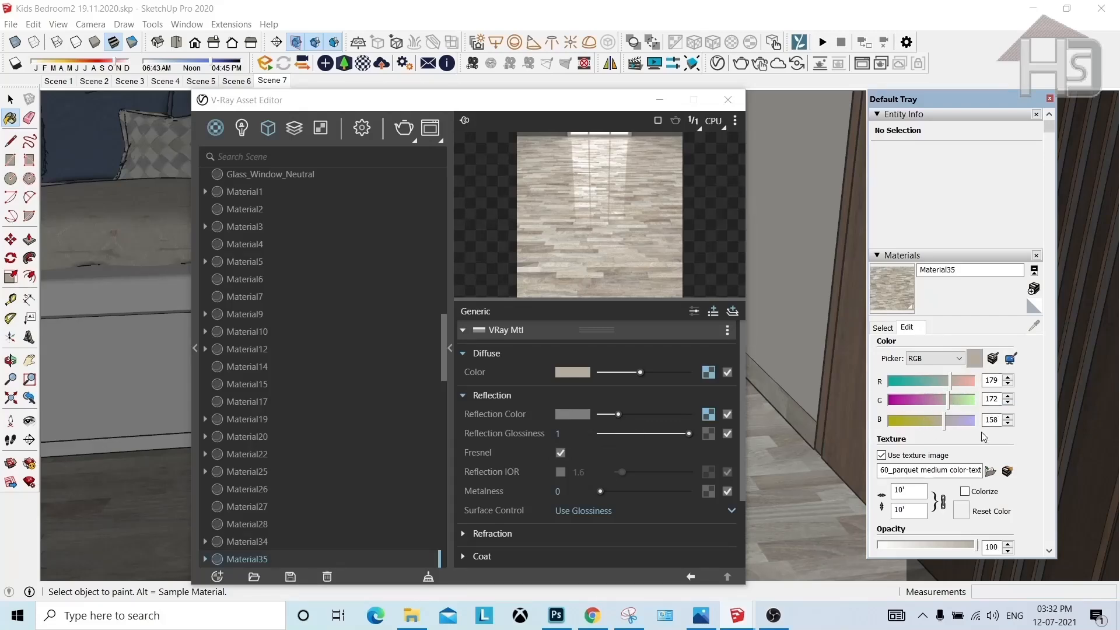
{"action": "left_click", "coordinate": [575, 416]}
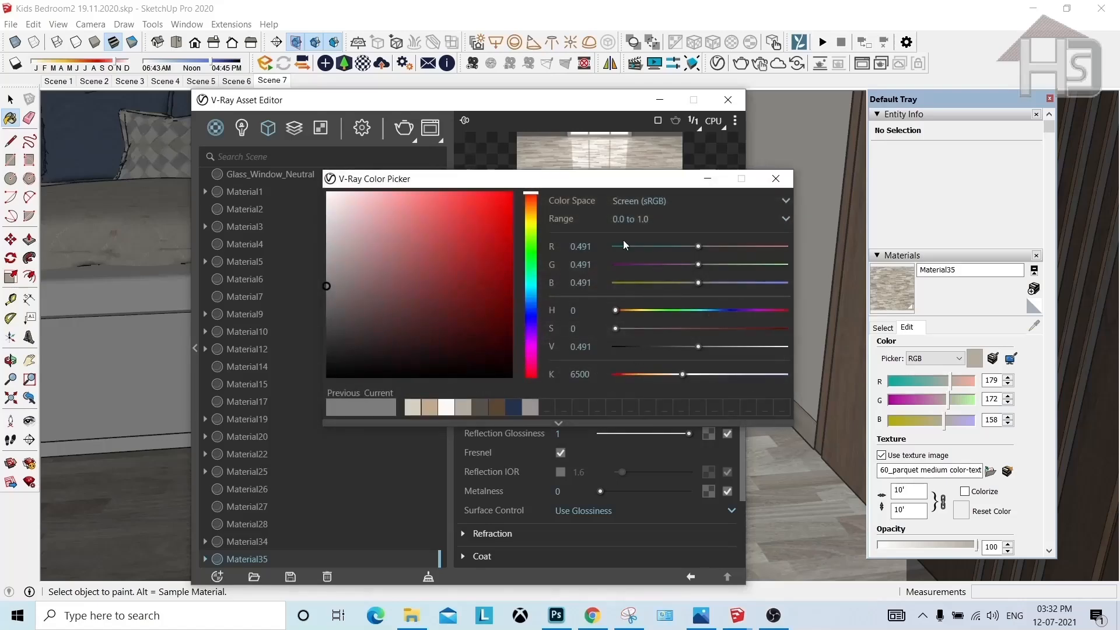
{"action": "left_click", "coordinate": [624, 219]}
{"action": "left_click", "coordinate": [621, 256]}
{"action": "key", "text": "Tab"}
{"action": "type", "text": "172"}
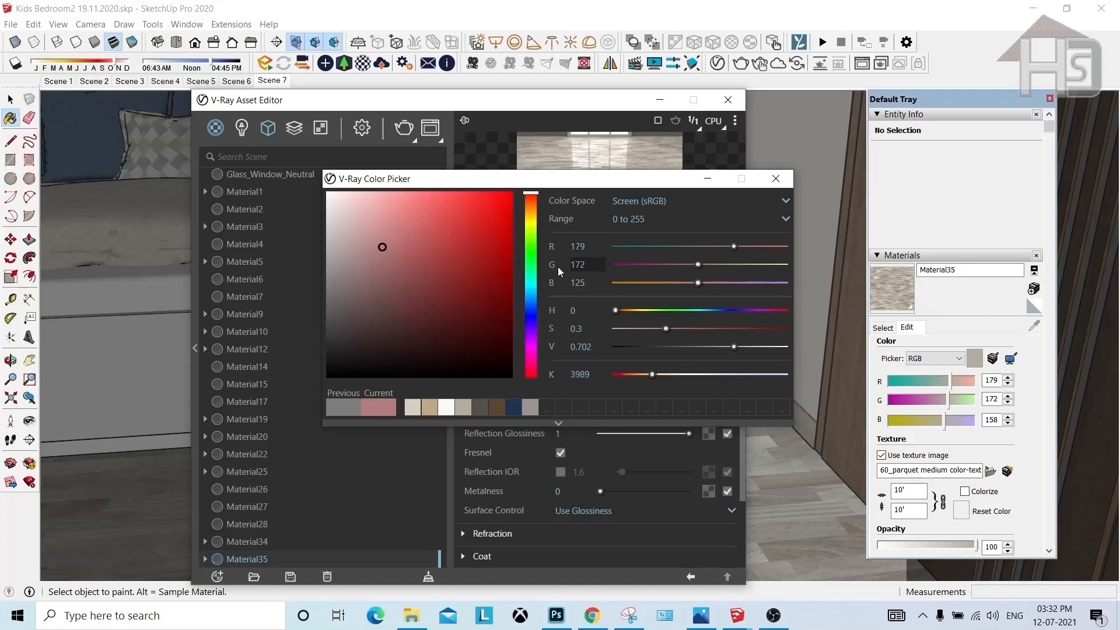
{"action": "key", "text": "Tab"}
{"action": "type", "text": "1"}
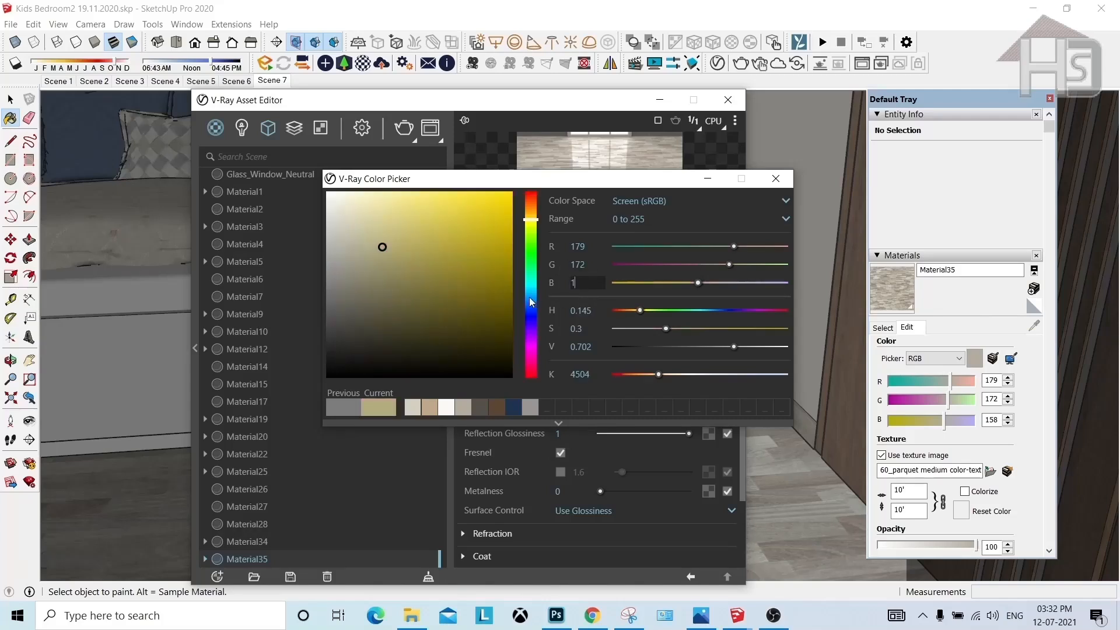
{"action": "type", "text": "58"}
{"action": "key", "text": "Return"}
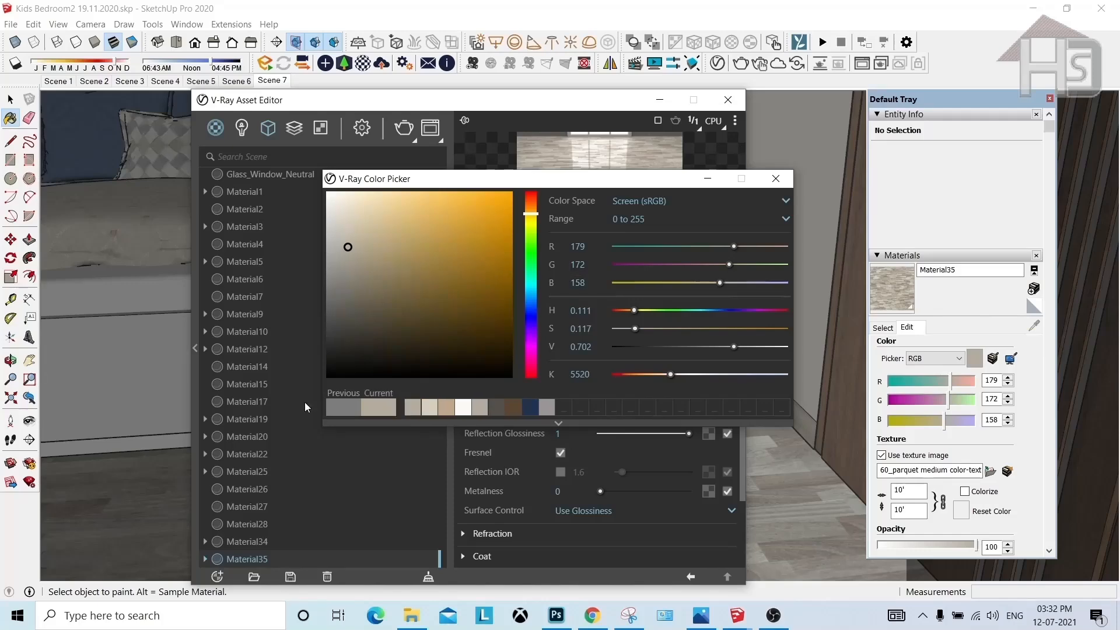
{"action": "left_click", "coordinate": [775, 179]}
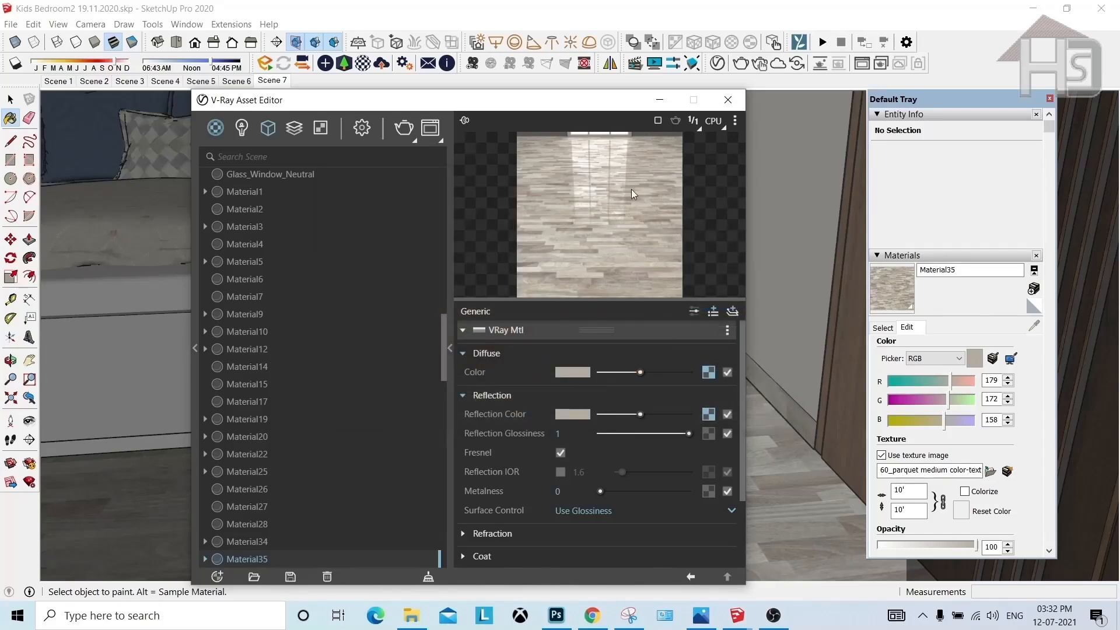
Step: Change Material35's preview from the floor to the shader ball and expand its Bump settings
{"action": "left_click", "coordinate": [733, 122]}
{"action": "left_click", "coordinate": [681, 140]}
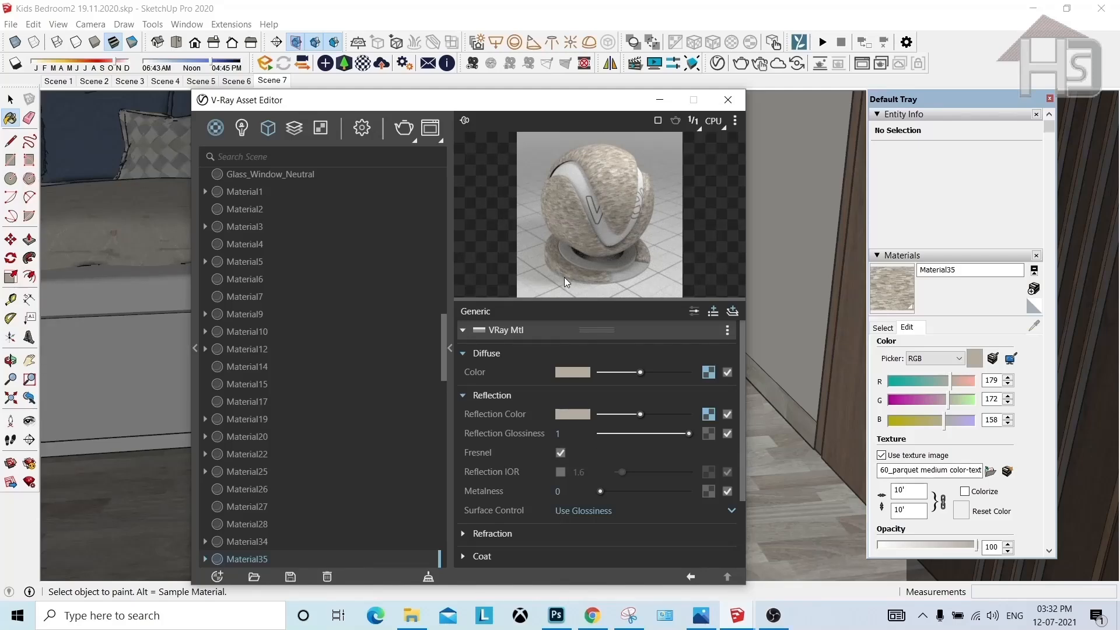
{"action": "scroll", "coordinate": [615, 438], "scroll_direction": "down", "scroll_amount": 3}
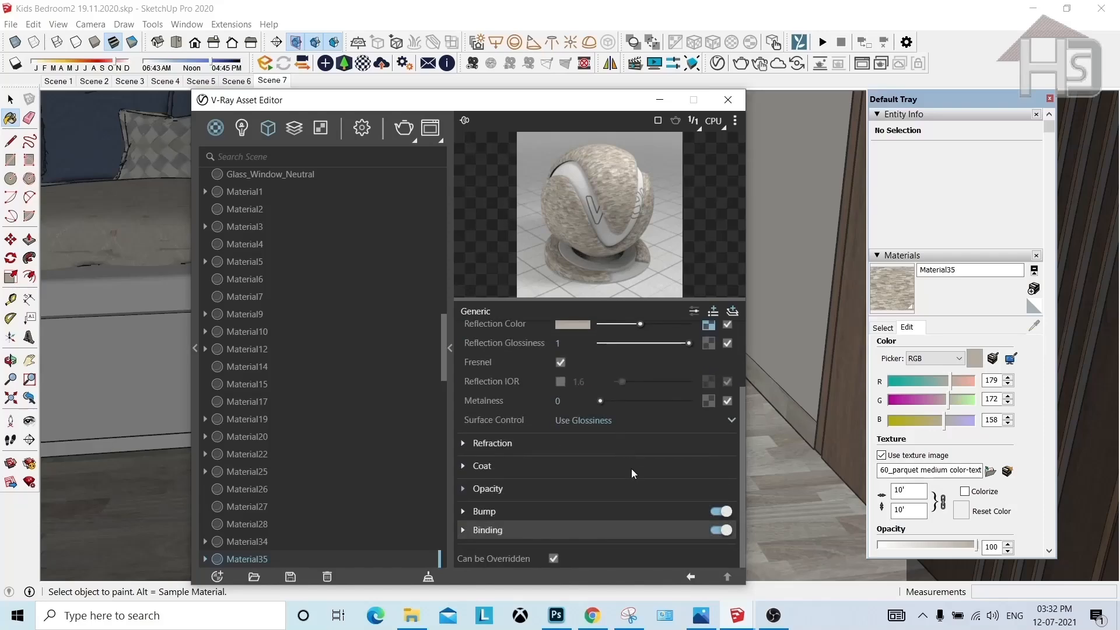
{"action": "left_click", "coordinate": [573, 511]}
{"action": "scroll", "coordinate": [683, 522], "scroll_direction": "down", "scroll_amount": 2}
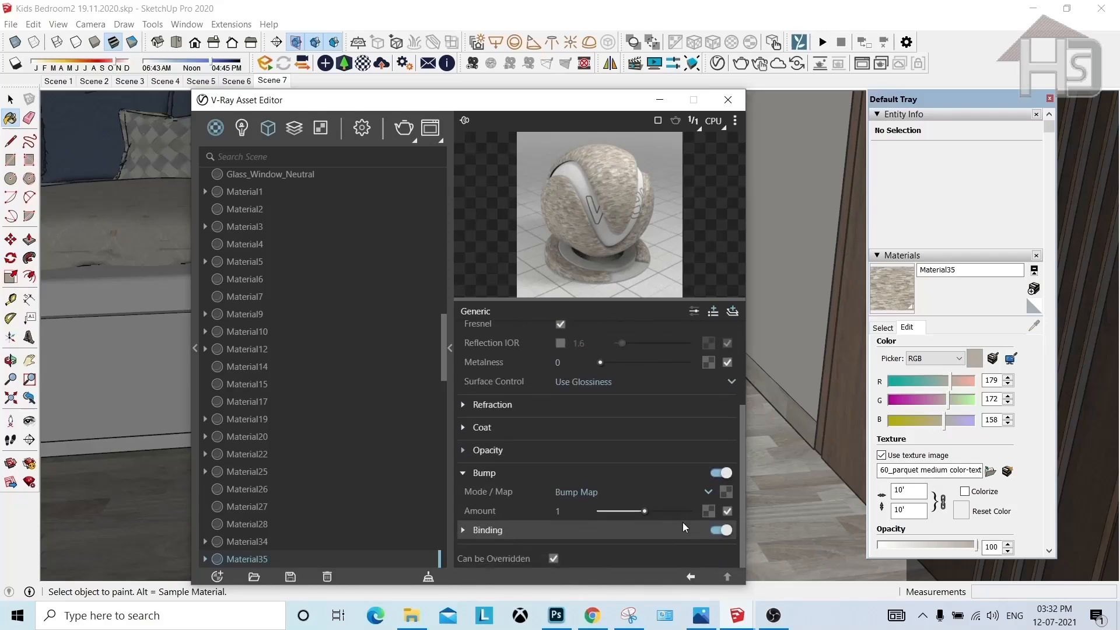
Step: Switch to Photoshop and undo the curve edits on the Curves 1 layer back to the default straight line
{"action": "left_click", "coordinate": [557, 615]}
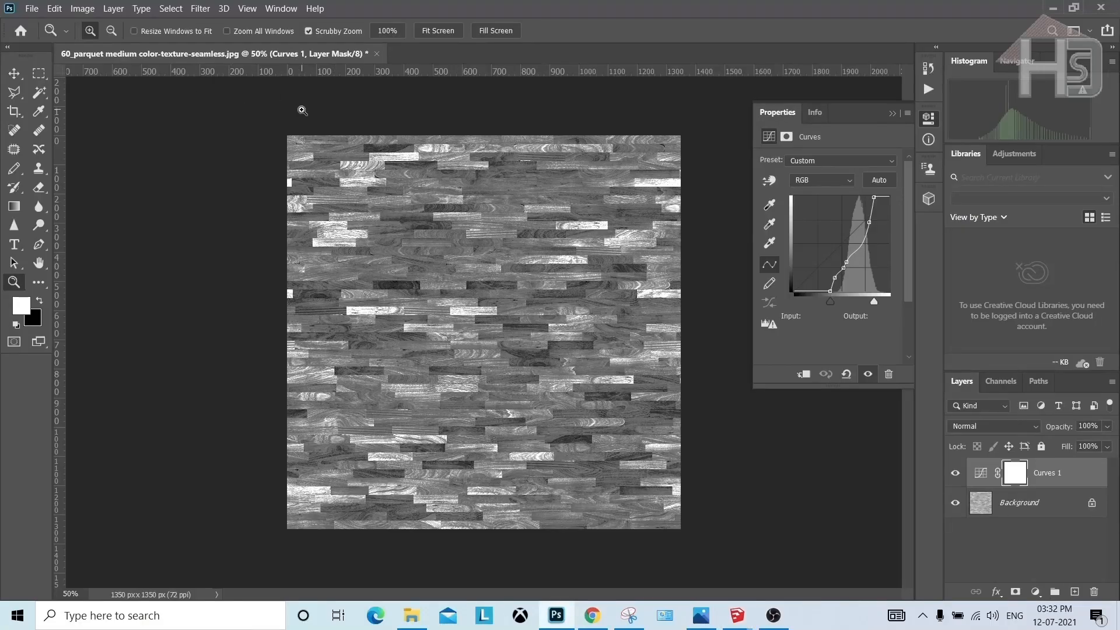
{"action": "key", "text": "ctrl+z"}
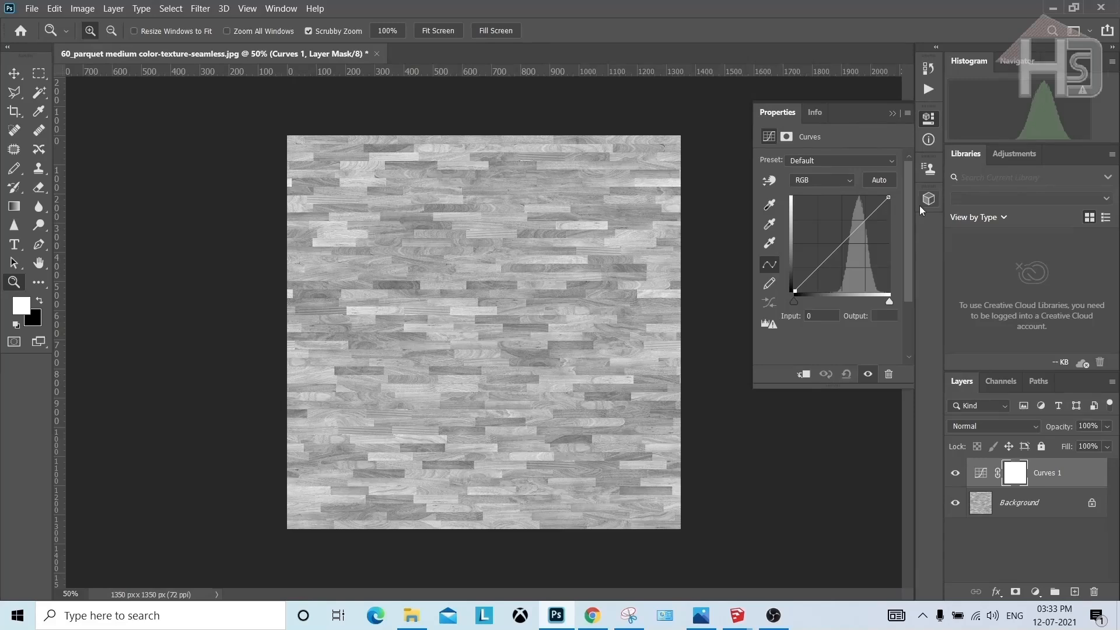
Step: Increase the parquet image's contrast on the Curves 1 layer by moving the white point to input 223 and the black point to input 36
{"action": "left_click_drag", "start_coordinate": [890, 195], "coordinate": [877, 196]}
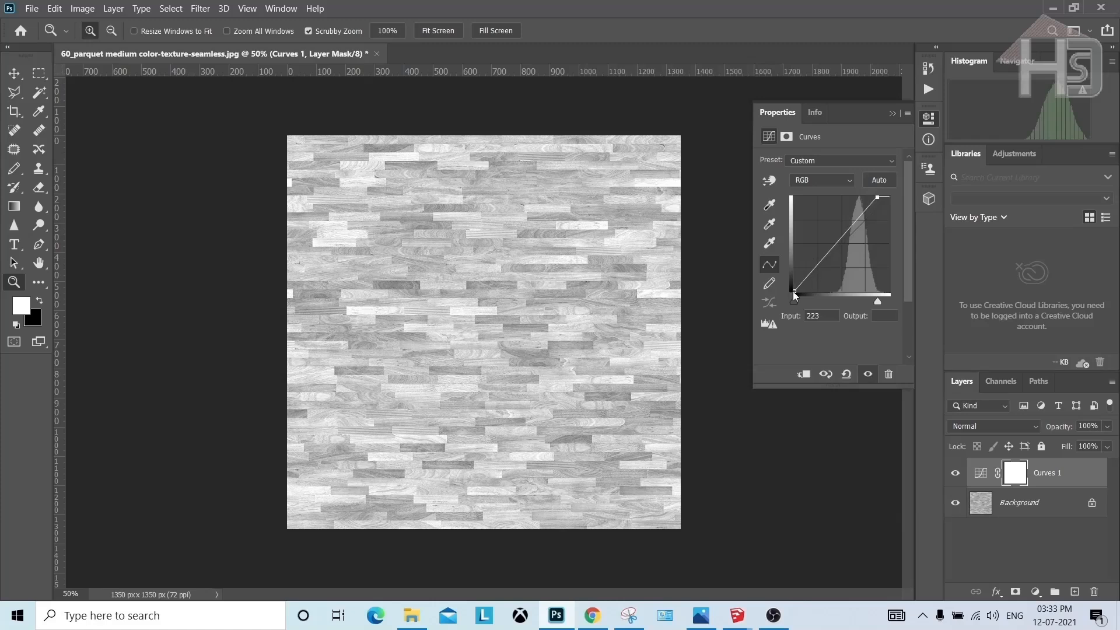
{"action": "left_click_drag", "start_coordinate": [794, 291], "coordinate": [808, 291]}
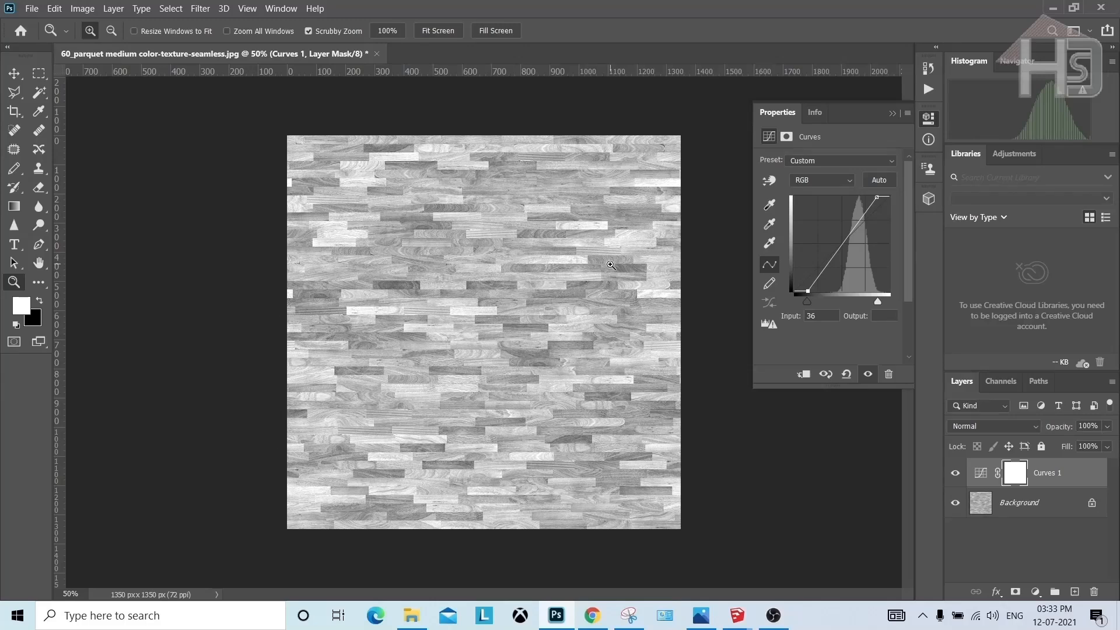
Step: Save the image as a JPEG copy named "60_parquet medium color-texturebump-seamless.jpg" in the wood-floor folder, accepting the default JPEG options
{"action": "left_click", "coordinate": [32, 8]}
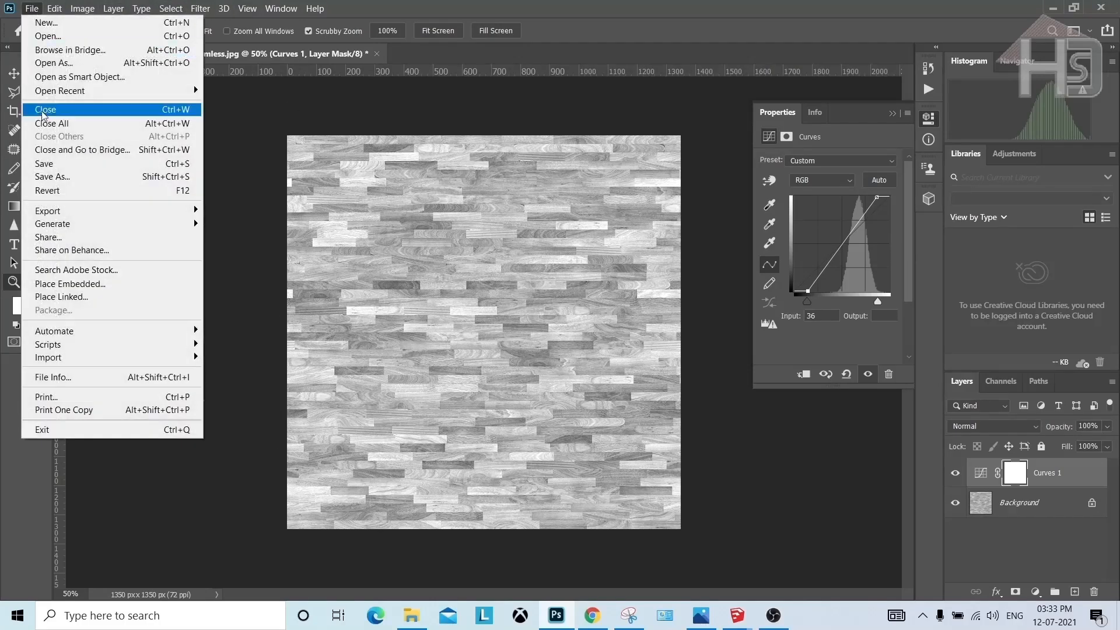
{"action": "left_click", "coordinate": [53, 176]}
{"action": "left_click", "coordinate": [175, 290]}
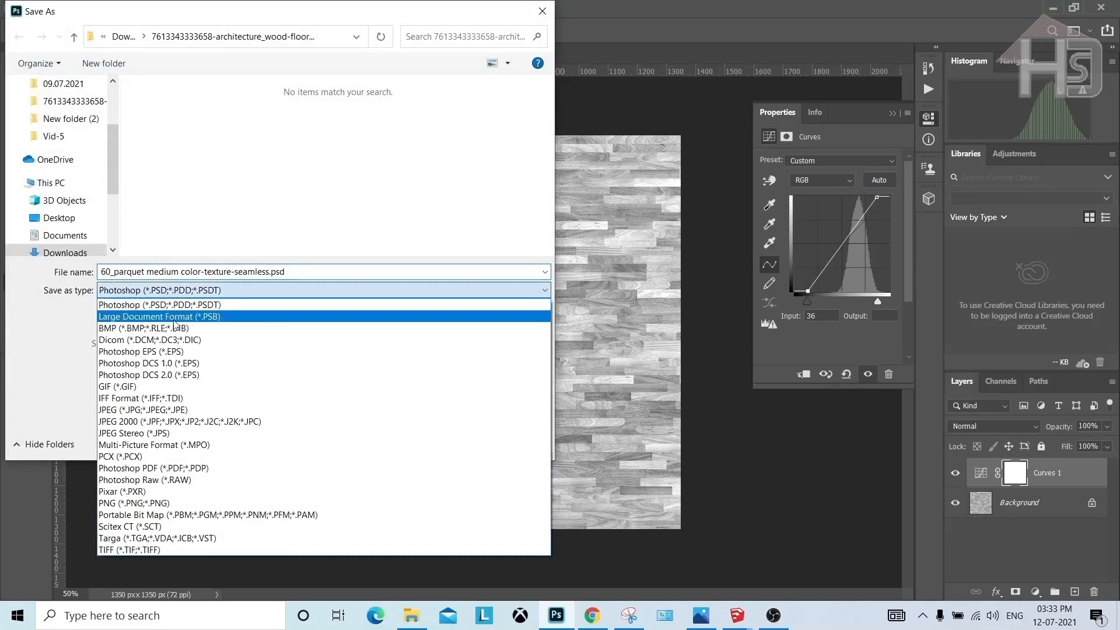
{"action": "left_click", "coordinate": [174, 419]}
{"action": "left_click", "coordinate": [228, 272]}
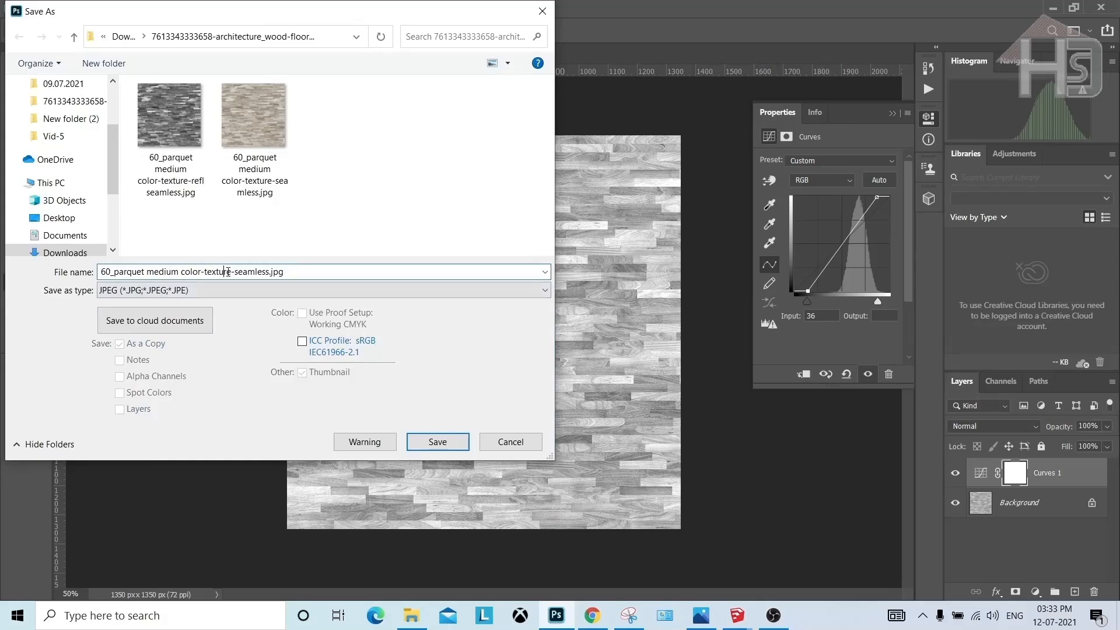
{"action": "type", "text": "bump"}
{"action": "left_click", "coordinate": [437, 441]}
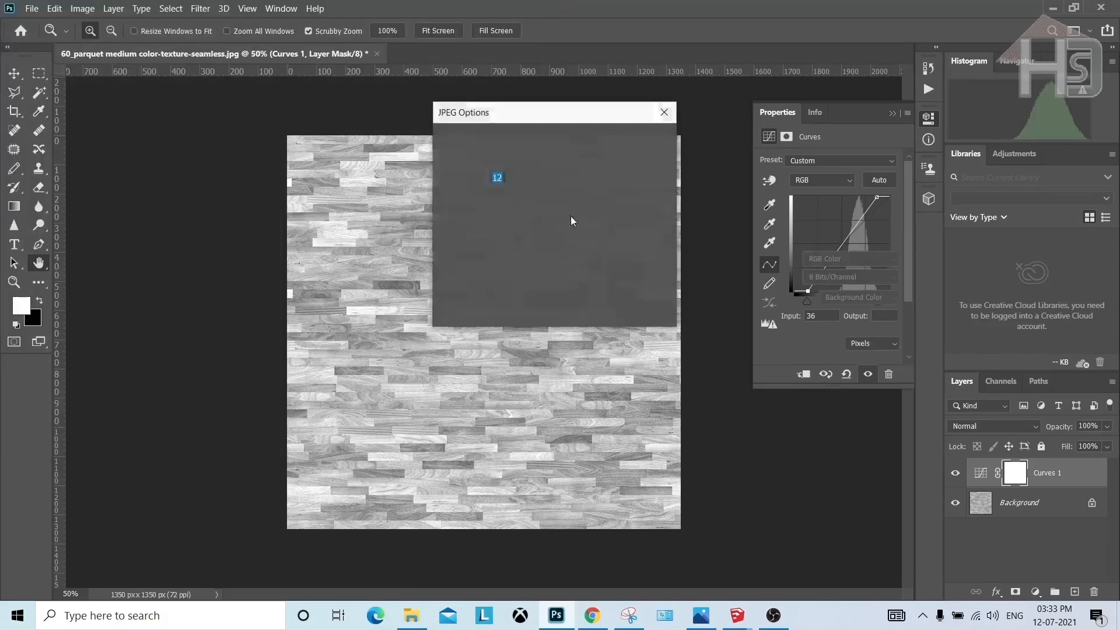
{"action": "left_click", "coordinate": [642, 142]}
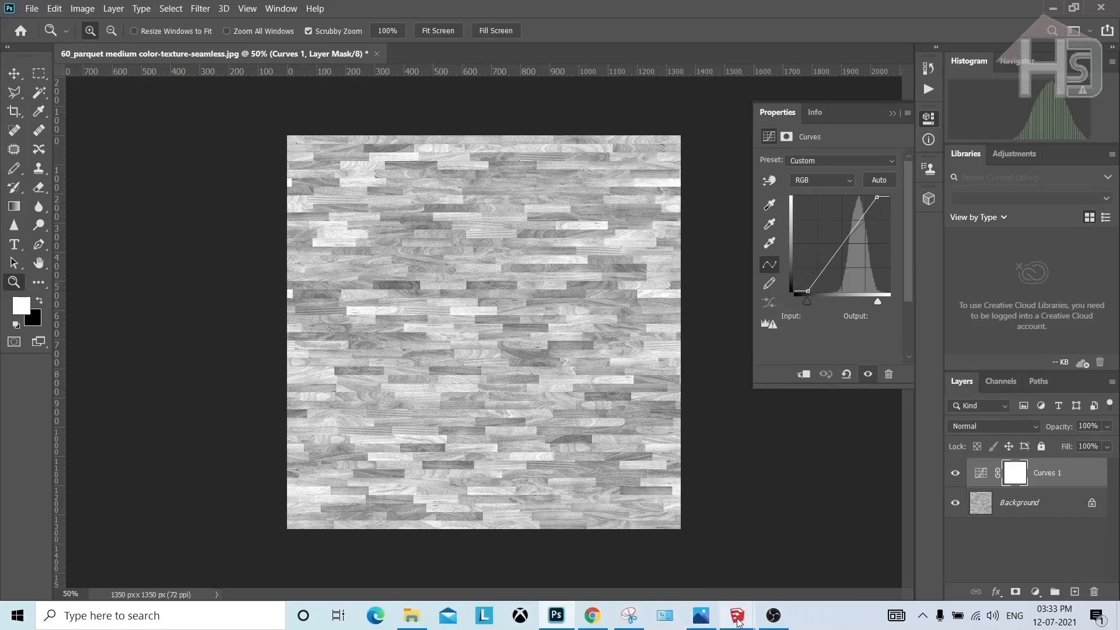
Step: Switch to SketchUp, load the "bump" parquet JPEG as Material35's bump map bitmap and return to the material's settings
{"action": "mouse_move", "coordinate": [737, 615]}
{"action": "left_click", "coordinate": [694, 554]}
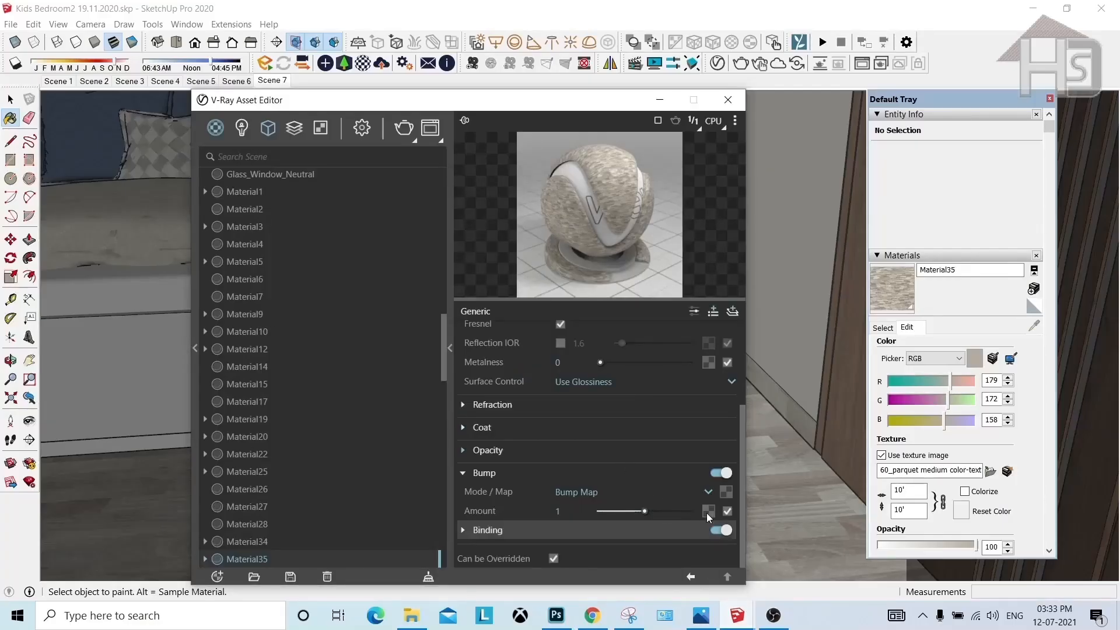
{"action": "left_click", "coordinate": [726, 490]}
{"action": "left_click", "coordinate": [670, 141]}
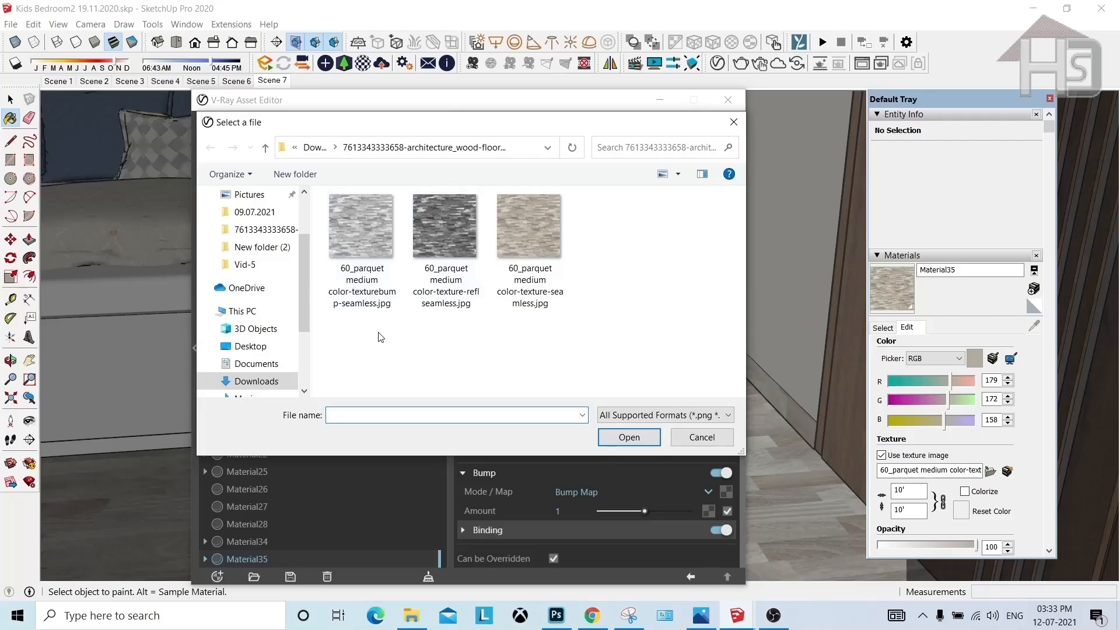
{"action": "double_click", "coordinate": [358, 227]}
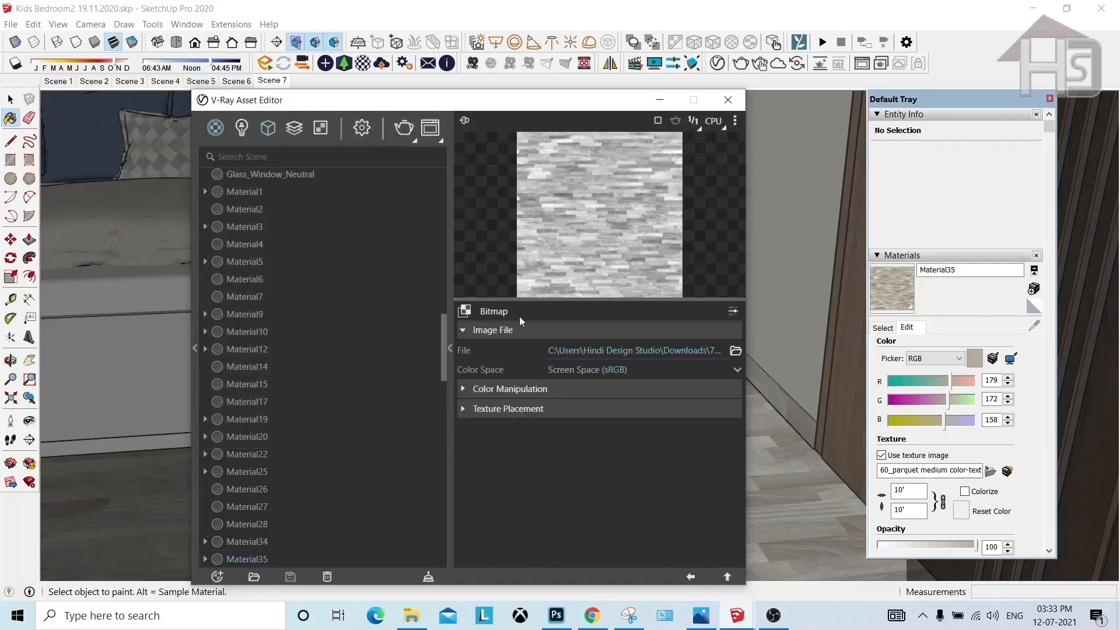
{"action": "left_click", "coordinate": [690, 577]}
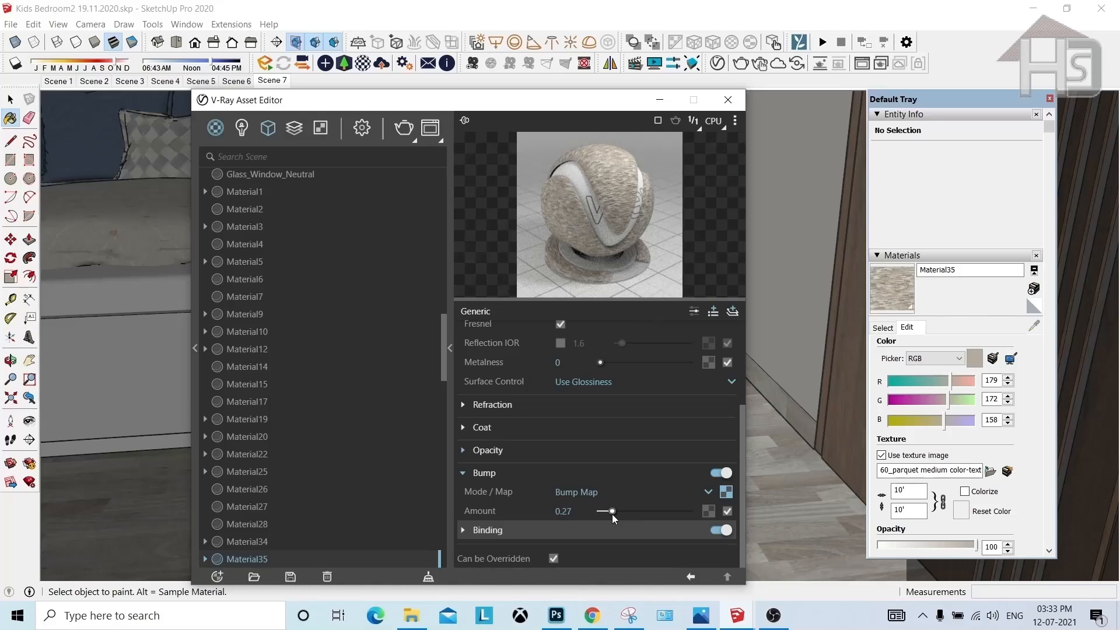
Step: Set Material35's bump amount to 0.4 and change its preview to the floor
{"action": "left_click_drag", "start_coordinate": [612, 518], "coordinate": [614, 516]}
{"action": "left_click_drag", "start_coordinate": [617, 512], "coordinate": [618, 512]}
{"action": "left_click", "coordinate": [725, 134]}
{"action": "left_click", "coordinate": [683, 178]}
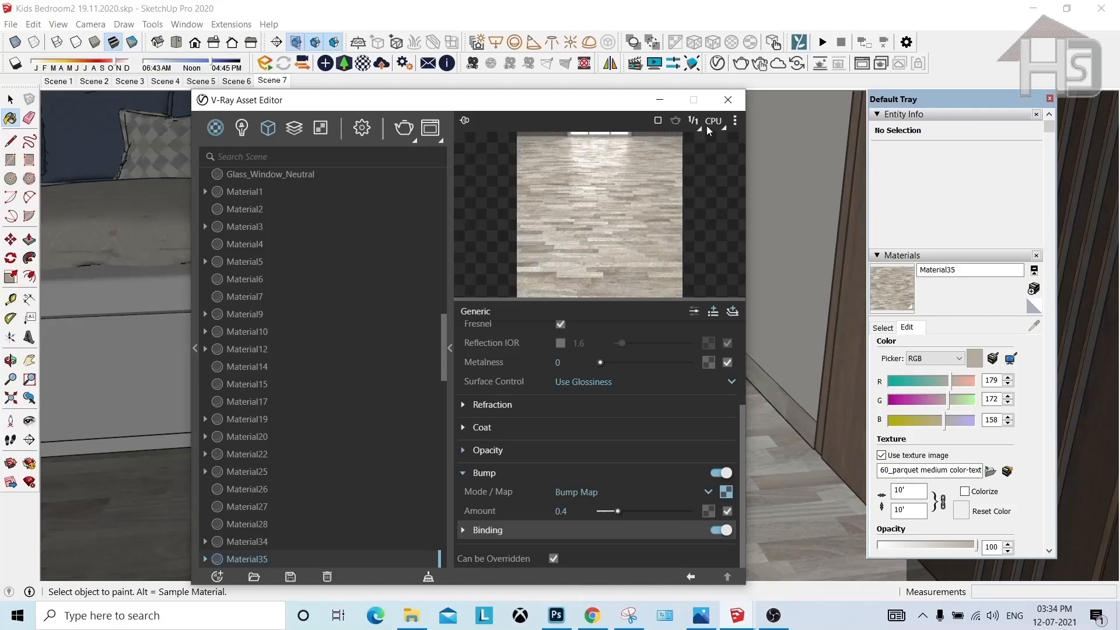
Step: Enable Material35's reflection IOR and set it to 2, then close the asset editor and the Default Tray
{"action": "scroll", "coordinate": [547, 359], "scroll_direction": "up", "scroll_amount": 3}
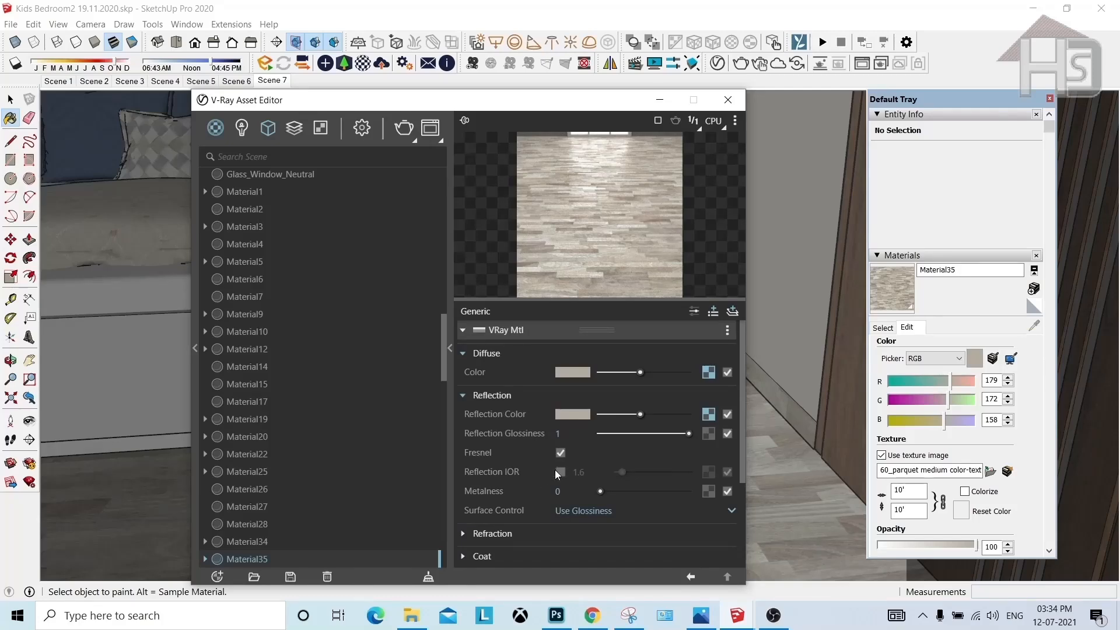
{"action": "left_click", "coordinate": [559, 471]}
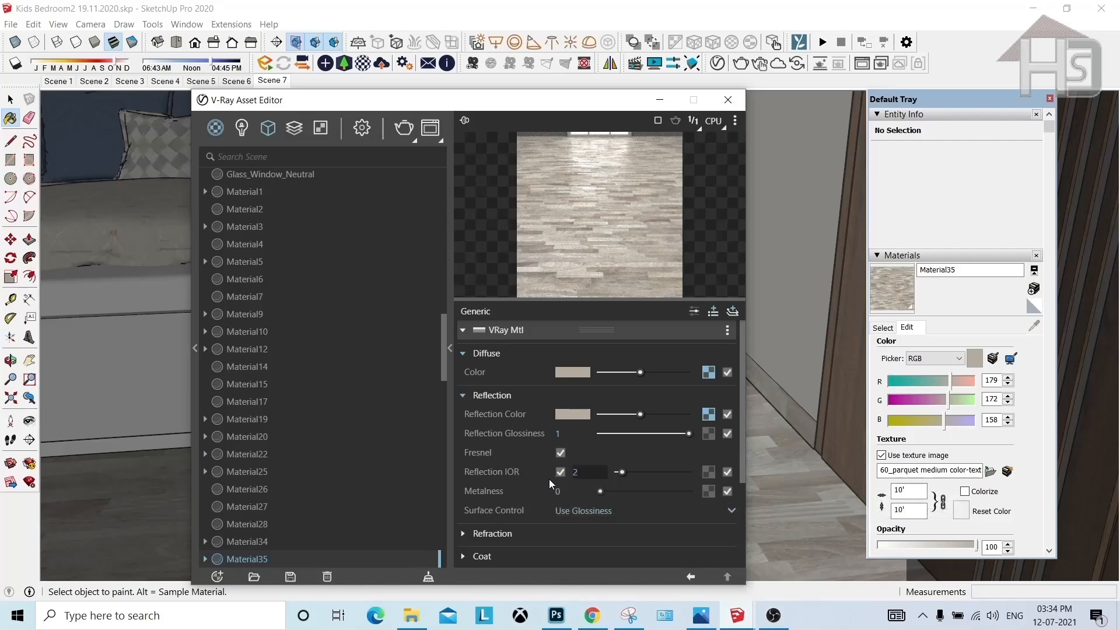
{"action": "type", "text": "2"}
{"action": "key", "text": "Return"}
{"action": "left_click", "coordinate": [728, 100]}
{"action": "left_click", "coordinate": [882, 327]}
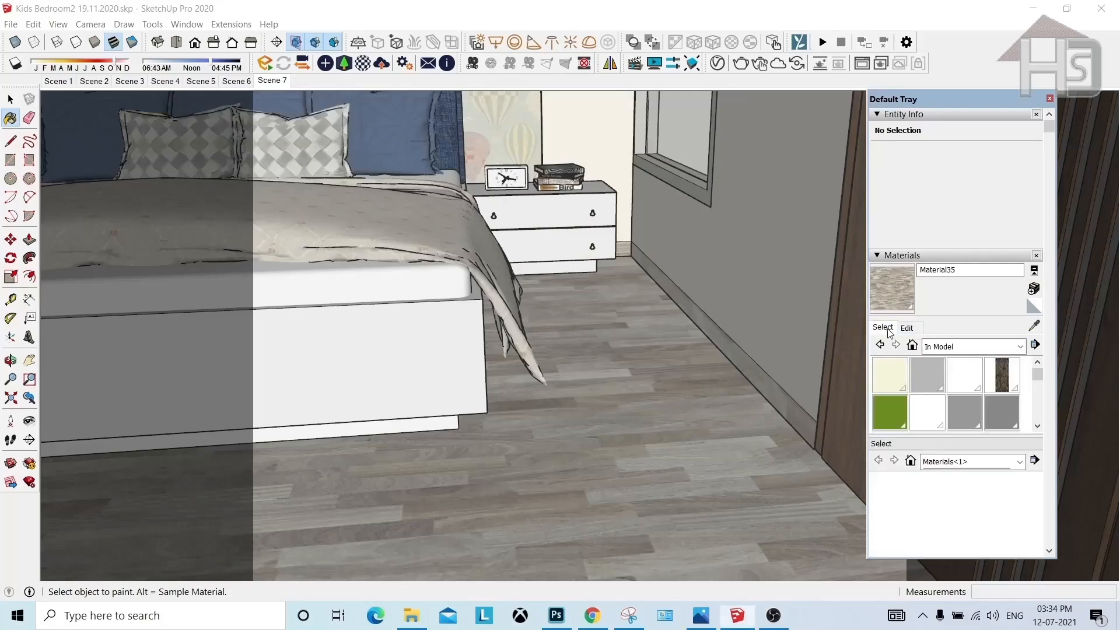
{"action": "left_click", "coordinate": [1050, 98]}
{"action": "key", "text": "space"}
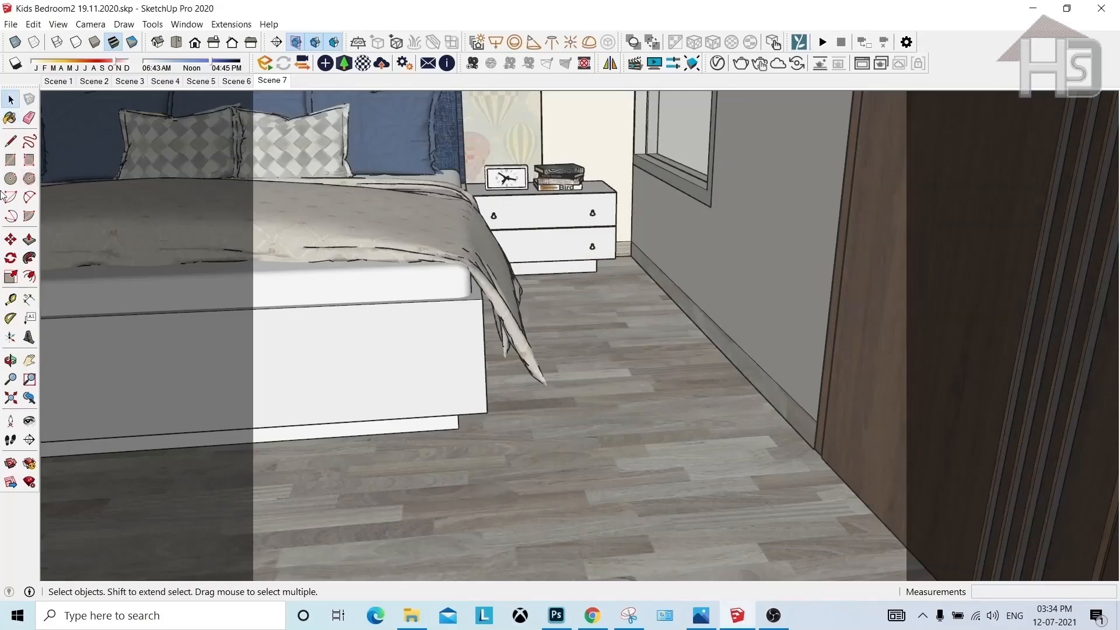
Step: Sample the white material from the bed's front panel and open it in the V-Ray Asset Editor
{"action": "scroll", "coordinate": [445, 375], "scroll_direction": "down", "scroll_amount": 3}
{"action": "mouse_move", "coordinate": [445, 375]}
{"action": "middle_mouse_down", "text": "shift"}
{"action": "mouse_move", "coordinate": [608, 350]}
{"action": "mouse_move", "coordinate": [380, 387]}
{"action": "middle_mouse_up", "text": "shift"}
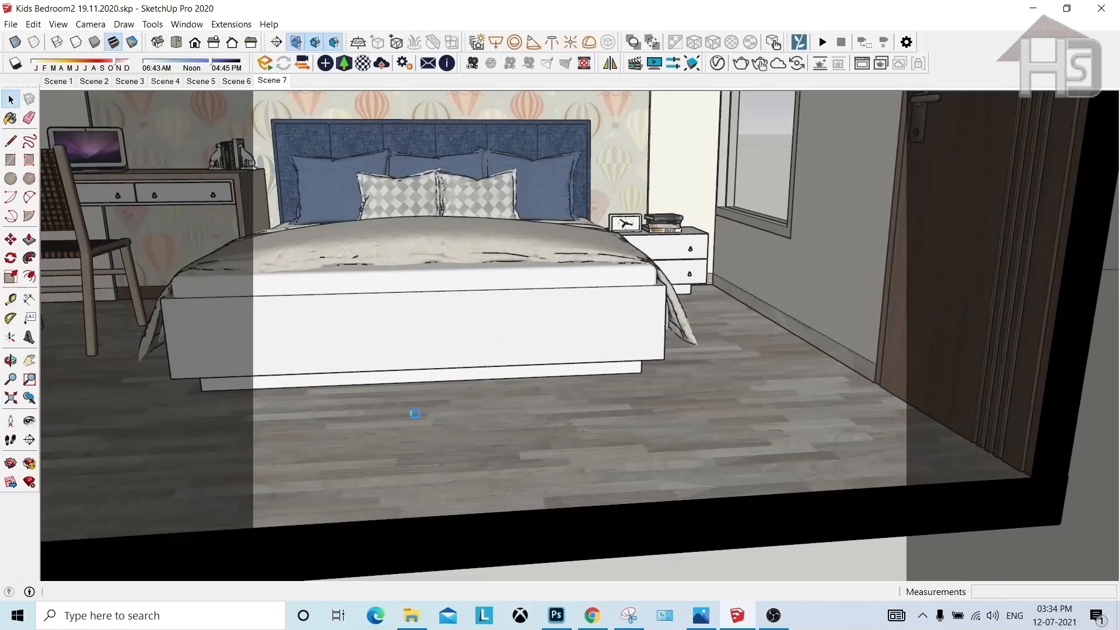
{"action": "key", "text": "b"}
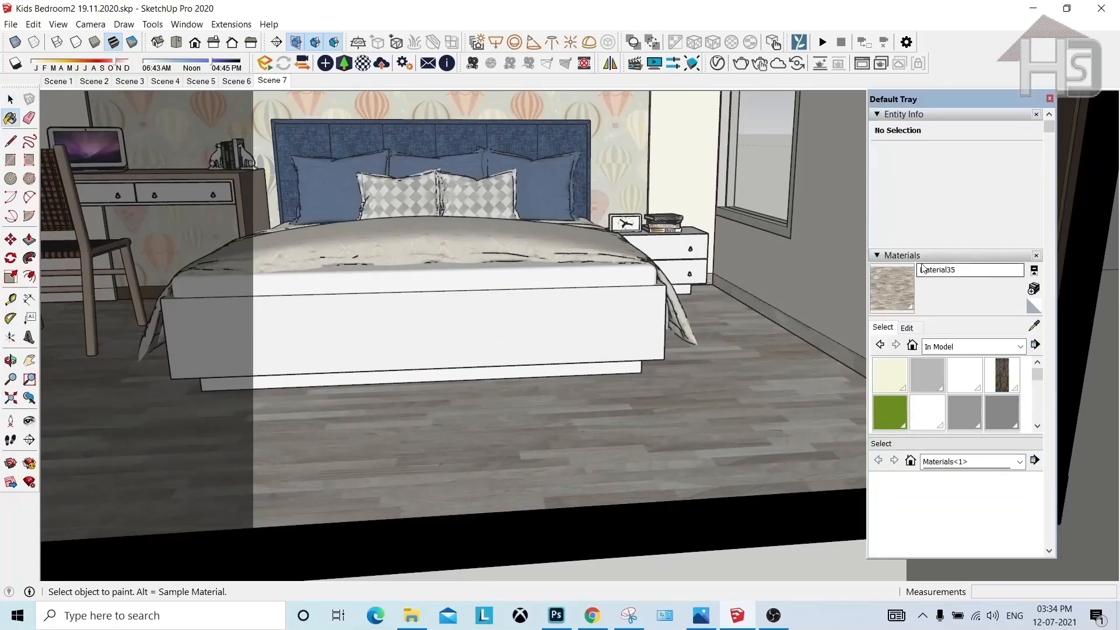
{"action": "left_click", "coordinate": [1033, 325]}
{"action": "left_click", "coordinate": [631, 315]}
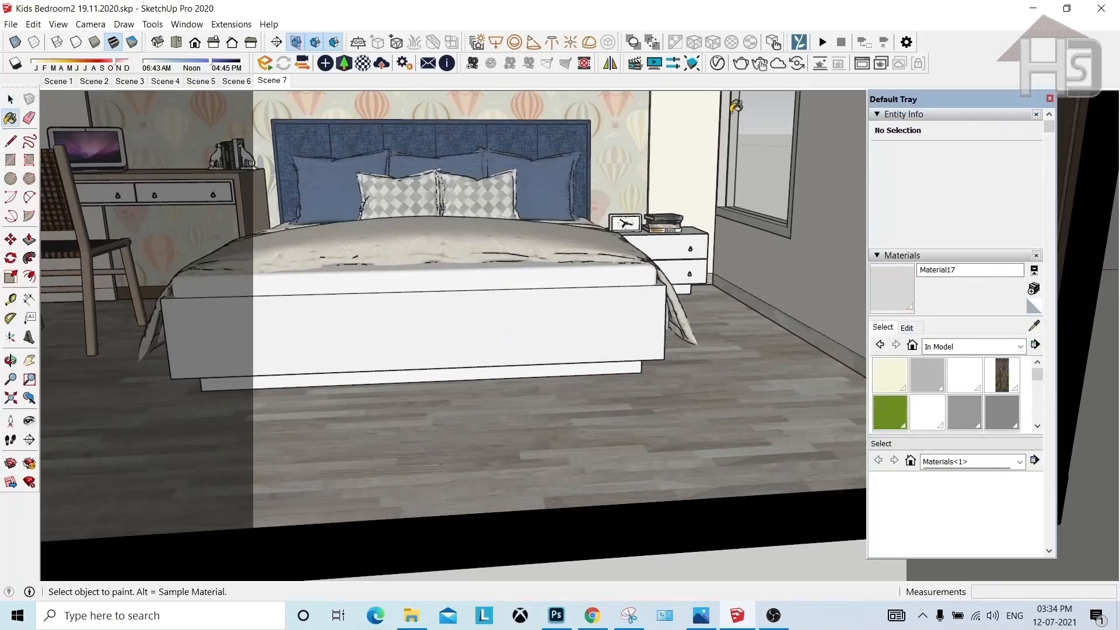
{"action": "left_click", "coordinate": [718, 63]}
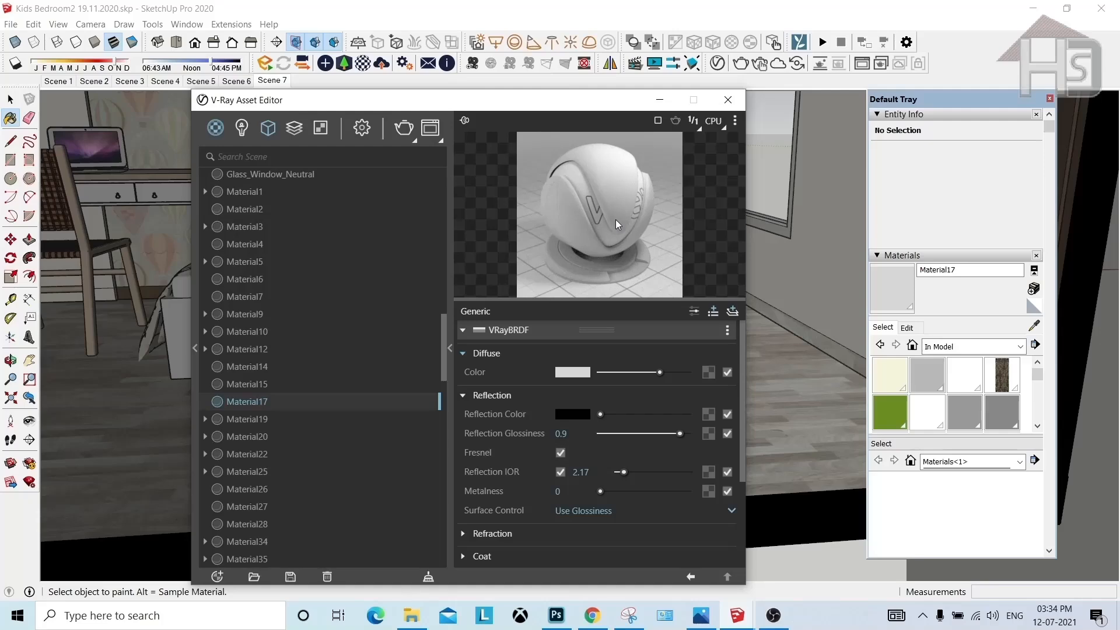
Step: Load "Frosty White.jpg" from the "Master bedroom skp2019 Vray next 4.0" folder as Material17's diffuse bitmap and return to its settings
{"action": "left_click", "coordinate": [708, 373]}
{"action": "left_click", "coordinate": [652, 137]}
{"action": "scroll", "coordinate": [270, 248], "scroll_direction": "up", "scroll_amount": 2}
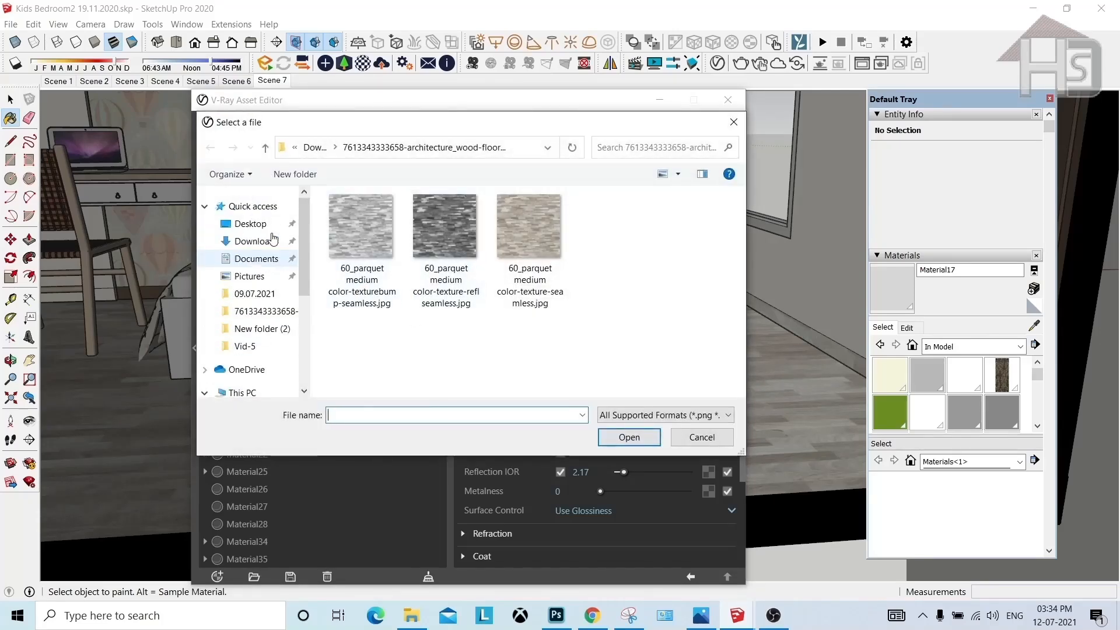
{"action": "left_click", "coordinate": [250, 224]}
{"action": "double_click", "coordinate": [457, 253]}
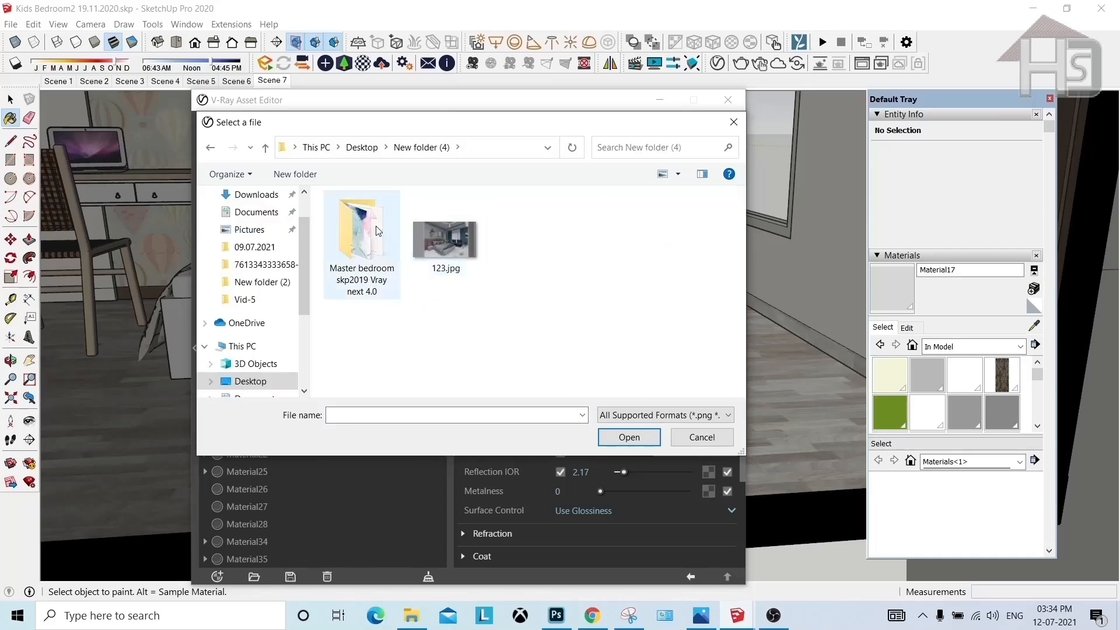
{"action": "double_click", "coordinate": [375, 226]}
{"action": "scroll", "coordinate": [595, 248], "scroll_direction": "down", "scroll_amount": 5}
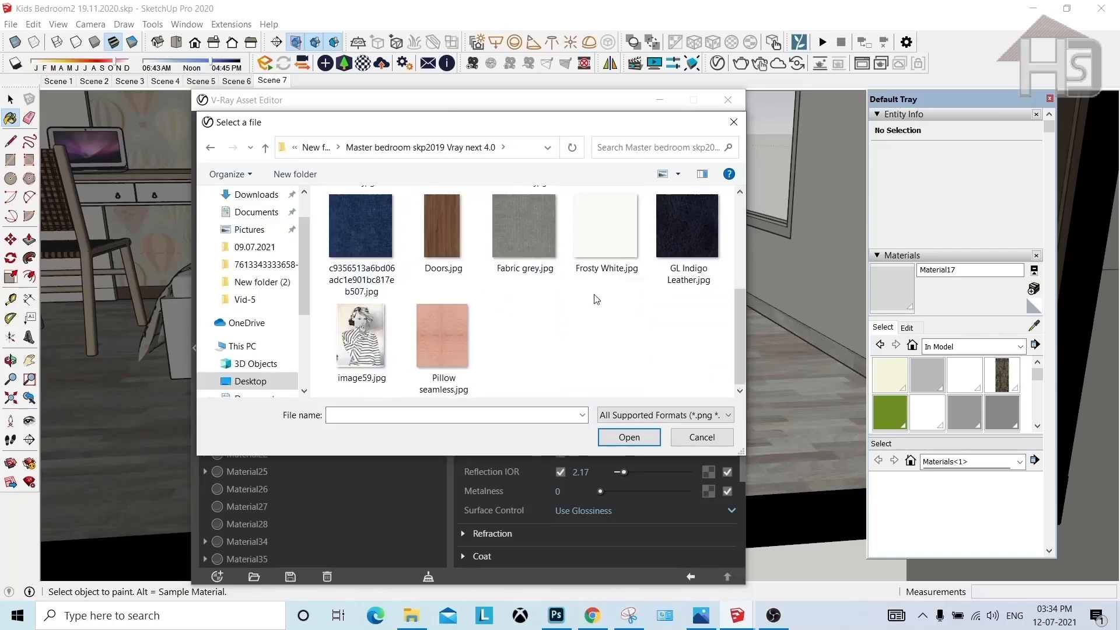
{"action": "double_click", "coordinate": [607, 236]}
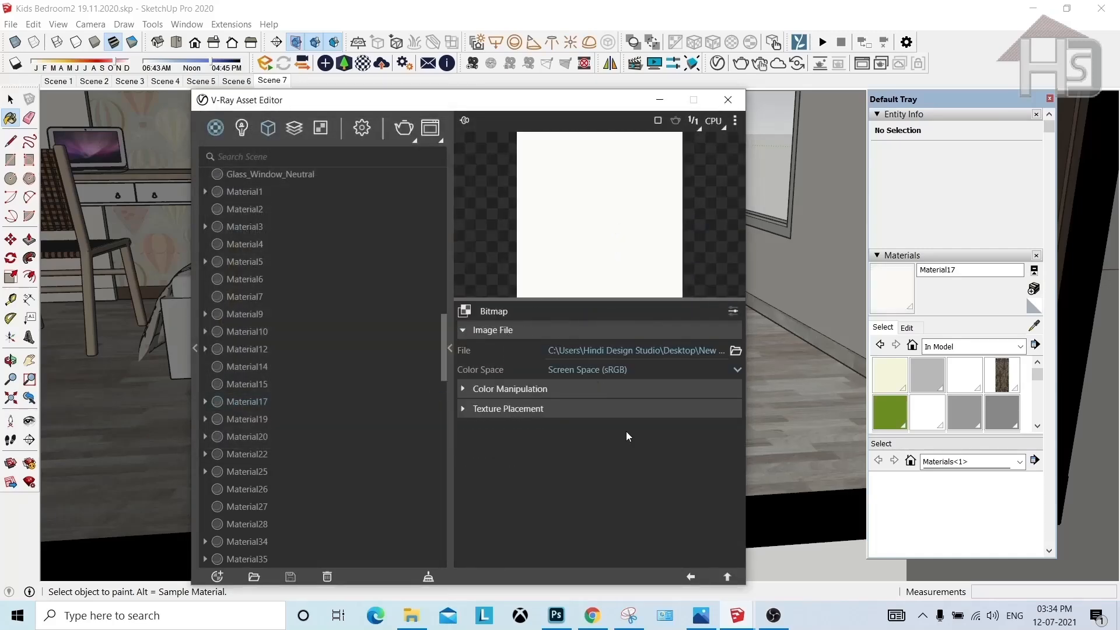
{"action": "left_click", "coordinate": [690, 576]}
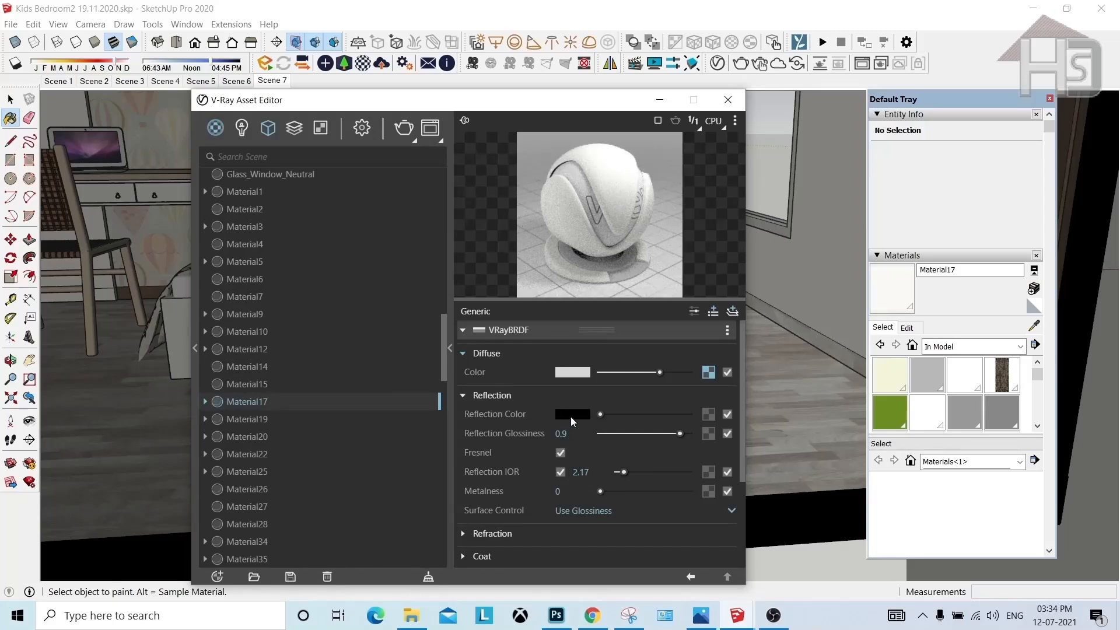
Step: Set Material17's reflection color to RGB 250, 249, 245, matching the material's base color
{"action": "left_click", "coordinate": [910, 328]}
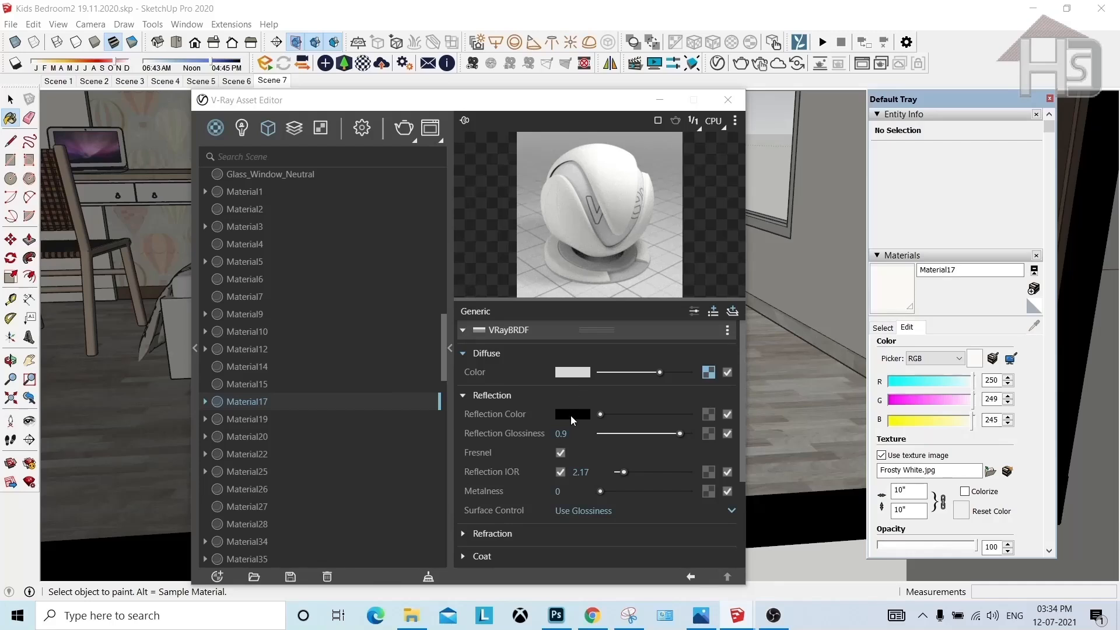
{"action": "left_click", "coordinate": [570, 415]}
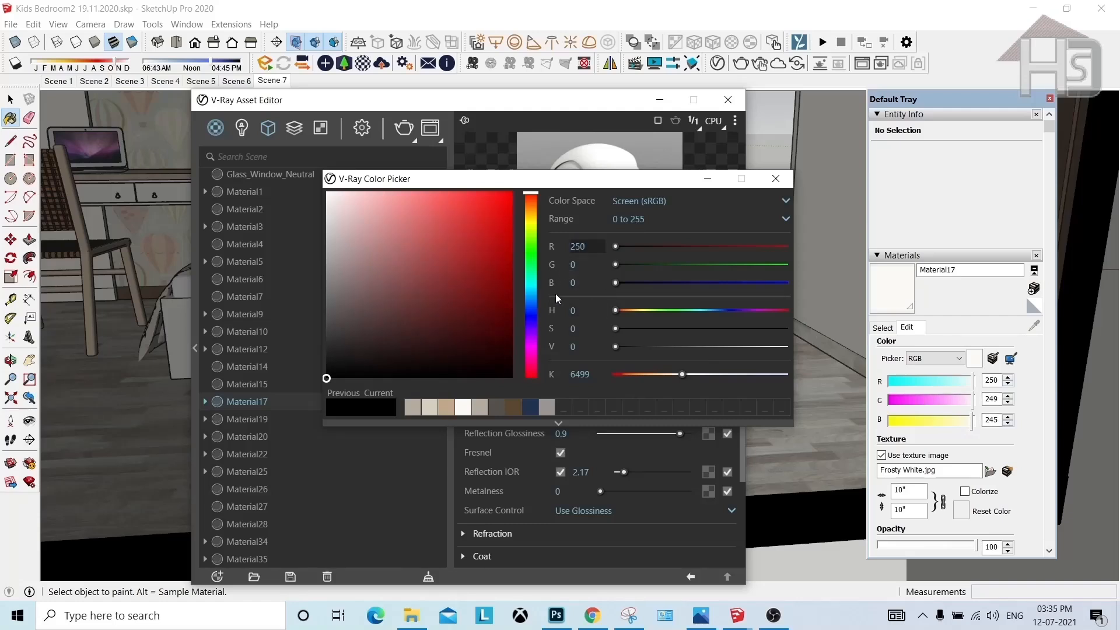
{"action": "type", "text": "250"}
{"action": "left_click", "coordinate": [586, 266]}
{"action": "type", "text": "249"}
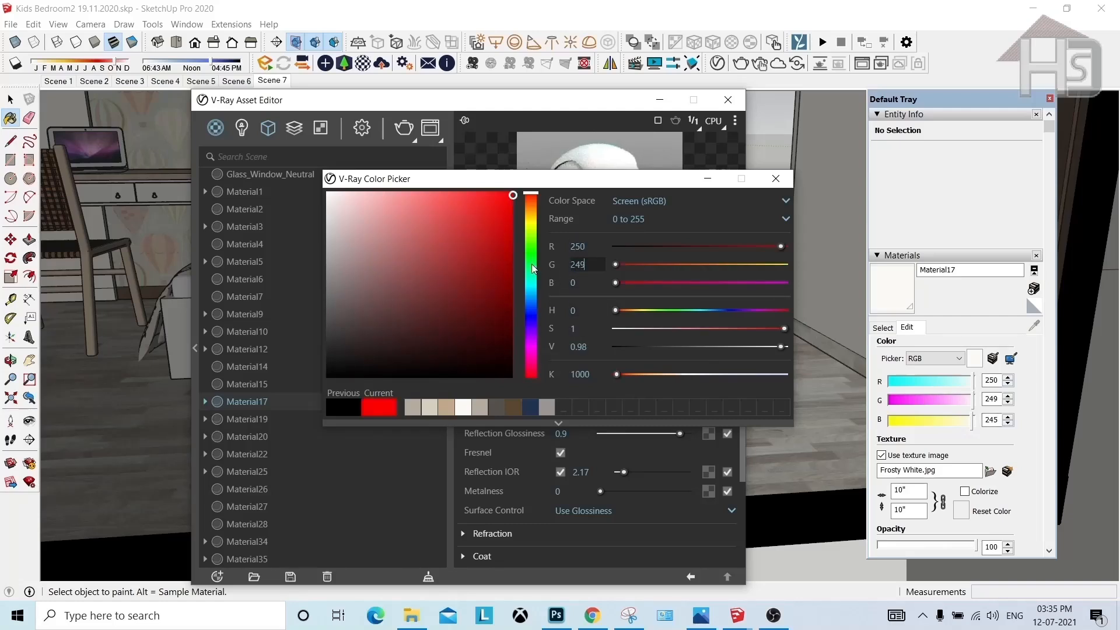
{"action": "key", "text": "Tab"}
{"action": "type", "text": "2"}
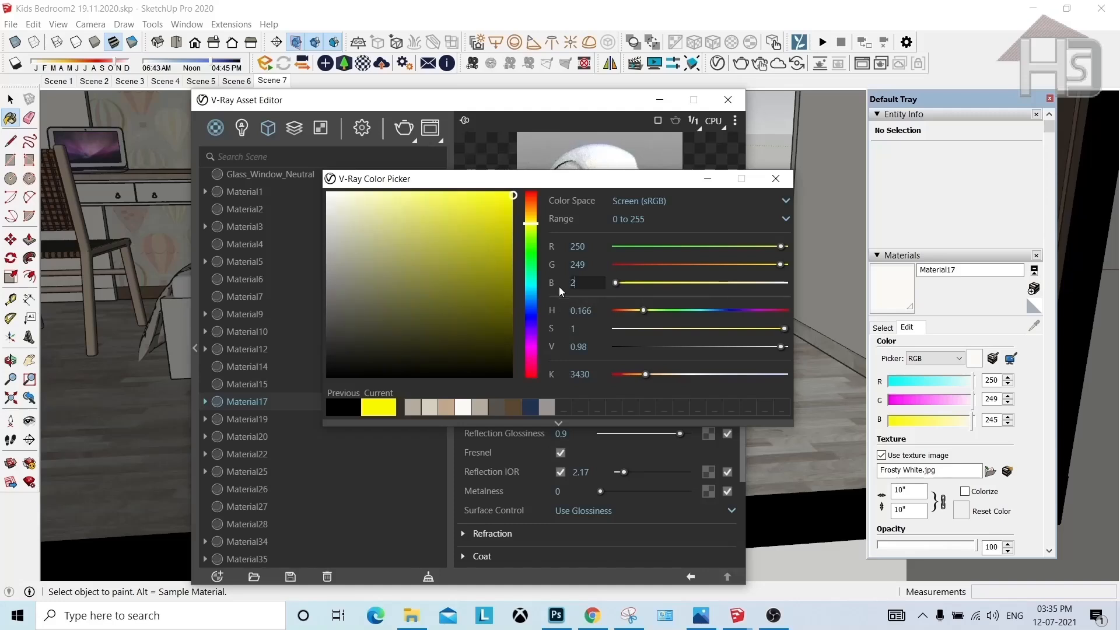
{"action": "key", "text": "Return"}
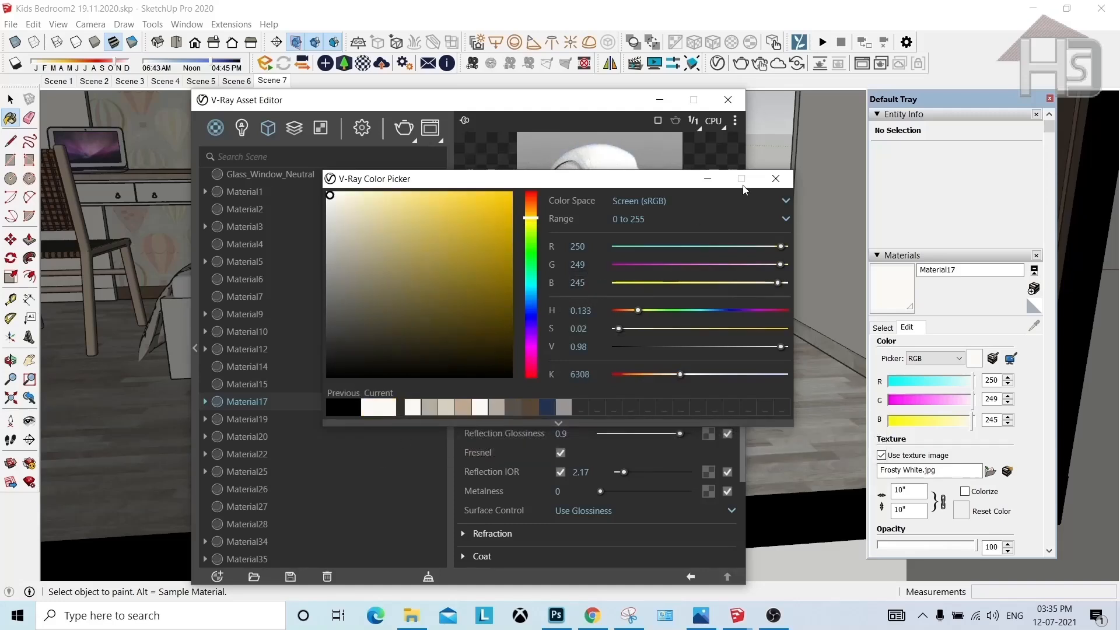
{"action": "left_click", "coordinate": [776, 178]}
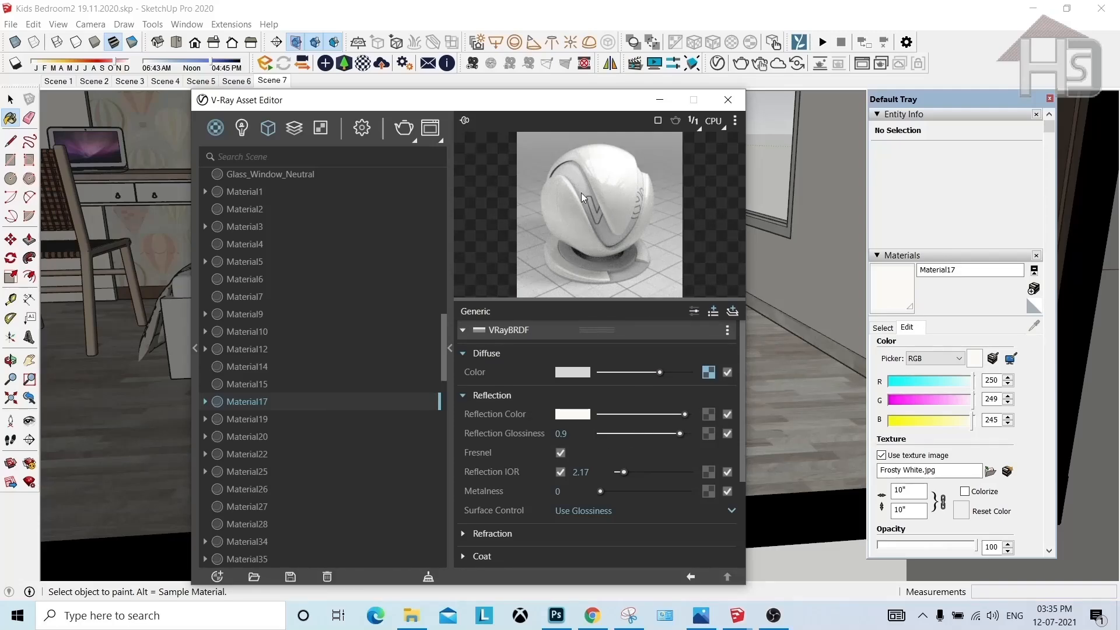
Step: Raise Material17's reflection glossiness to slightly below its maximum and close the asset editor
{"action": "left_click_drag", "start_coordinate": [687, 433], "coordinate": [701, 432]}
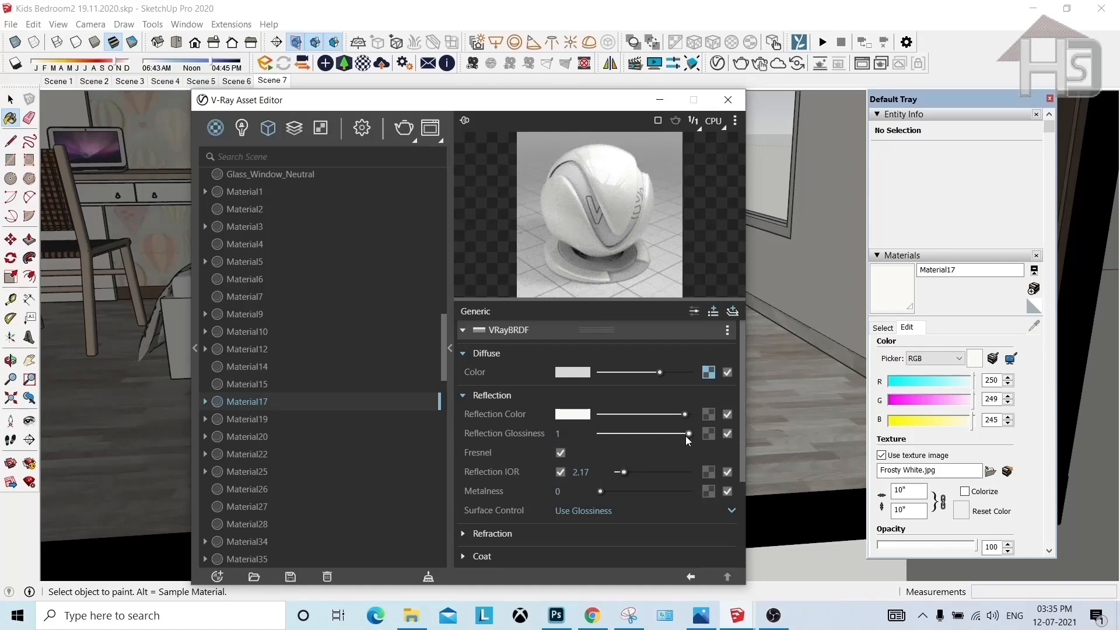
{"action": "left_click_drag", "start_coordinate": [687, 433], "coordinate": [685, 433]}
{"action": "left_click", "coordinate": [727, 100]}
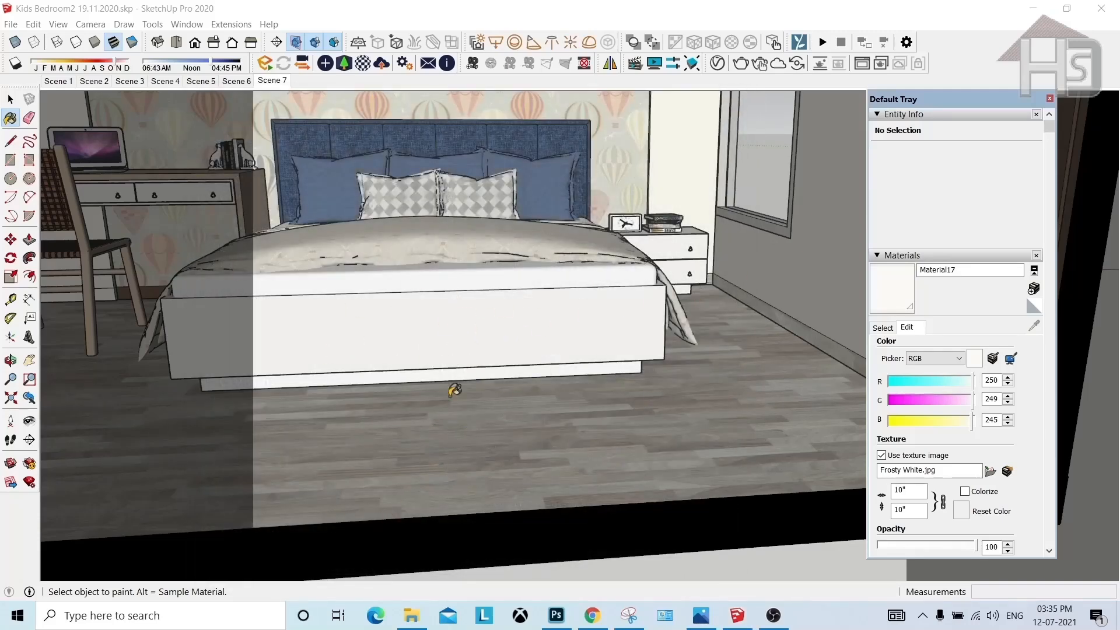
Step: Activate the Select tool and return to the Scene 7 camera view of the bedroom
{"action": "left_click", "coordinate": [10, 100]}
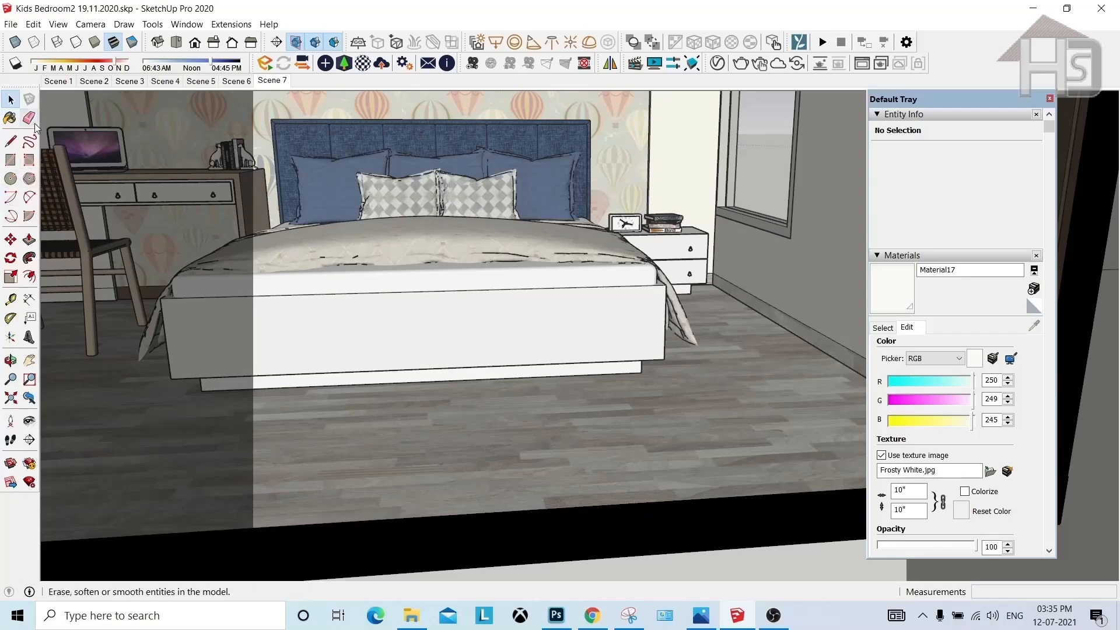
{"action": "middle_click_drag", "start_coordinate": [333, 332], "coordinate": [557, 467]}
{"action": "left_click", "coordinate": [264, 80]}
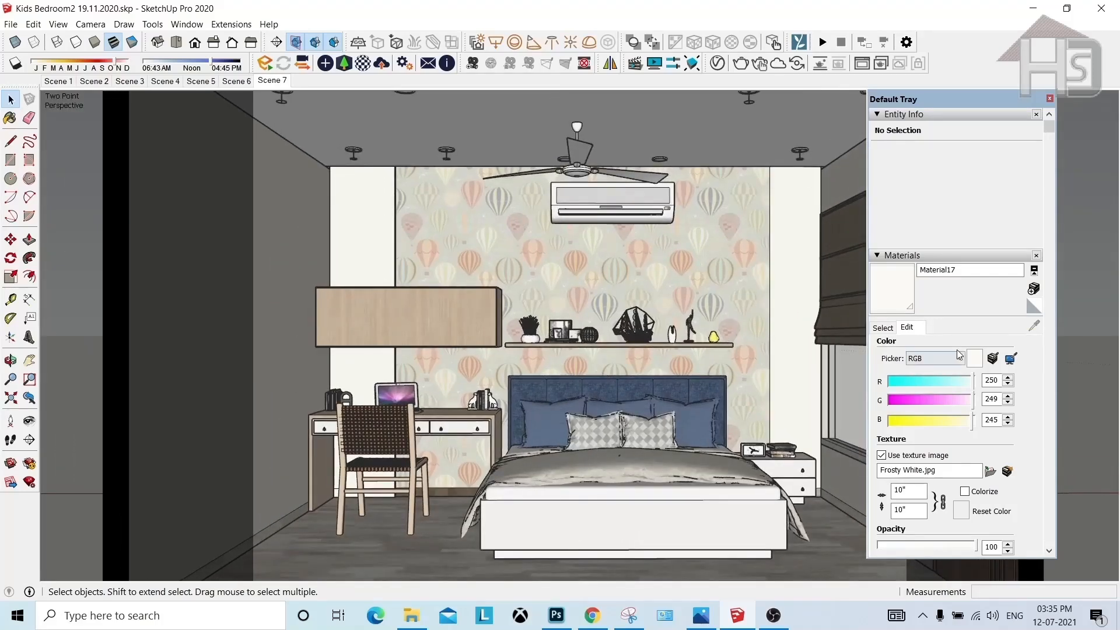
Step: Sample the balloon wallpaper material from the back wall and open it in the V-Ray Asset Editor
{"action": "left_click", "coordinate": [883, 327]}
{"action": "left_click", "coordinate": [1035, 326]}
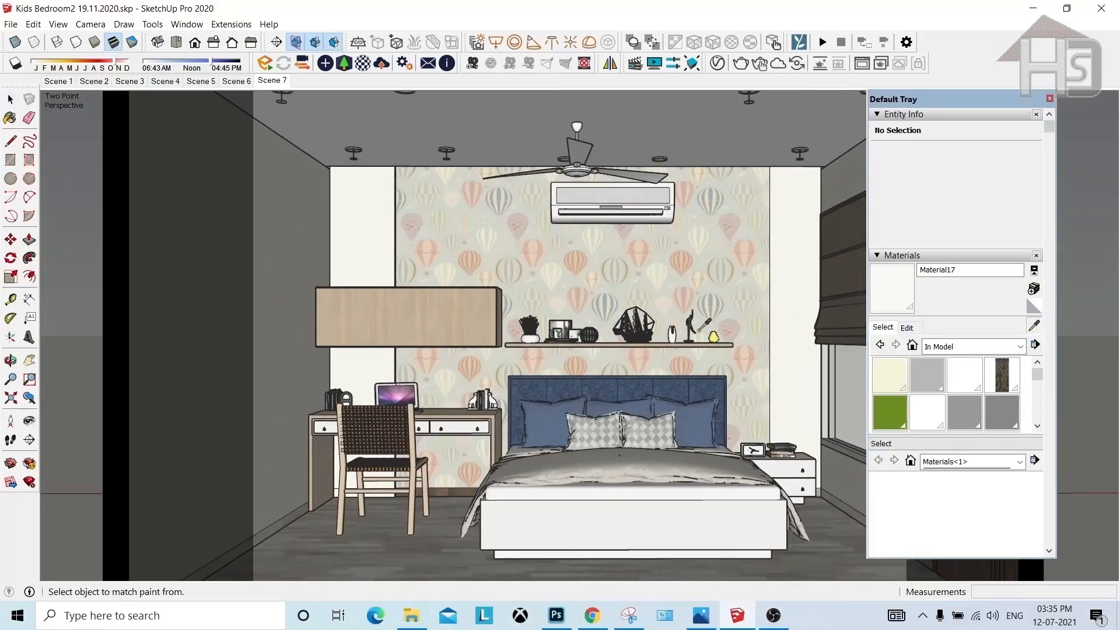
{"action": "left_click", "coordinate": [607, 286]}
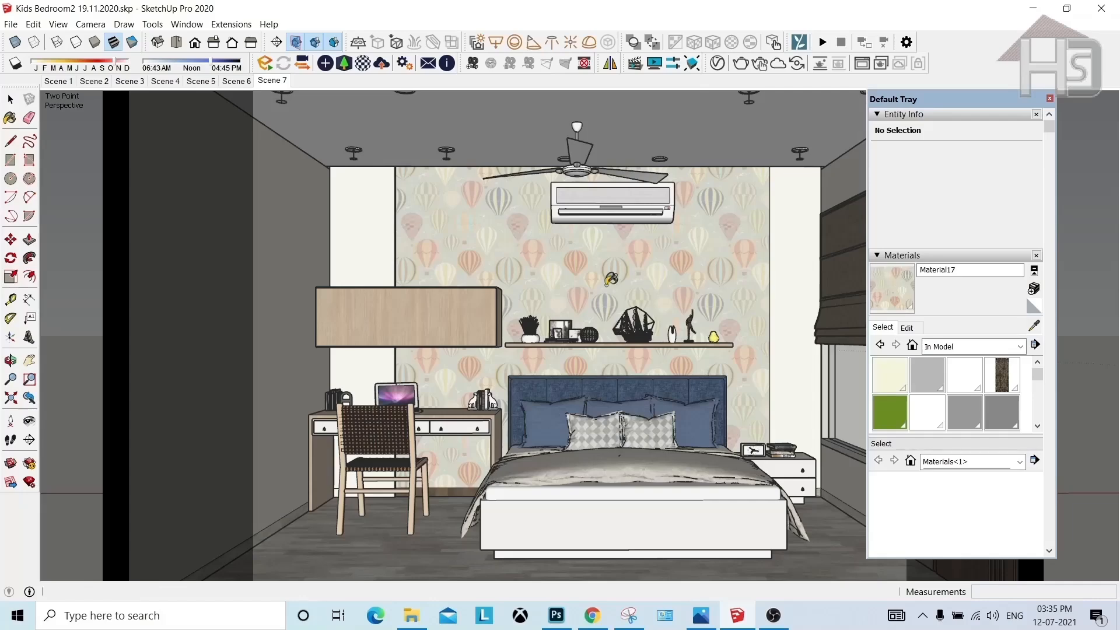
{"action": "left_click", "coordinate": [717, 63]}
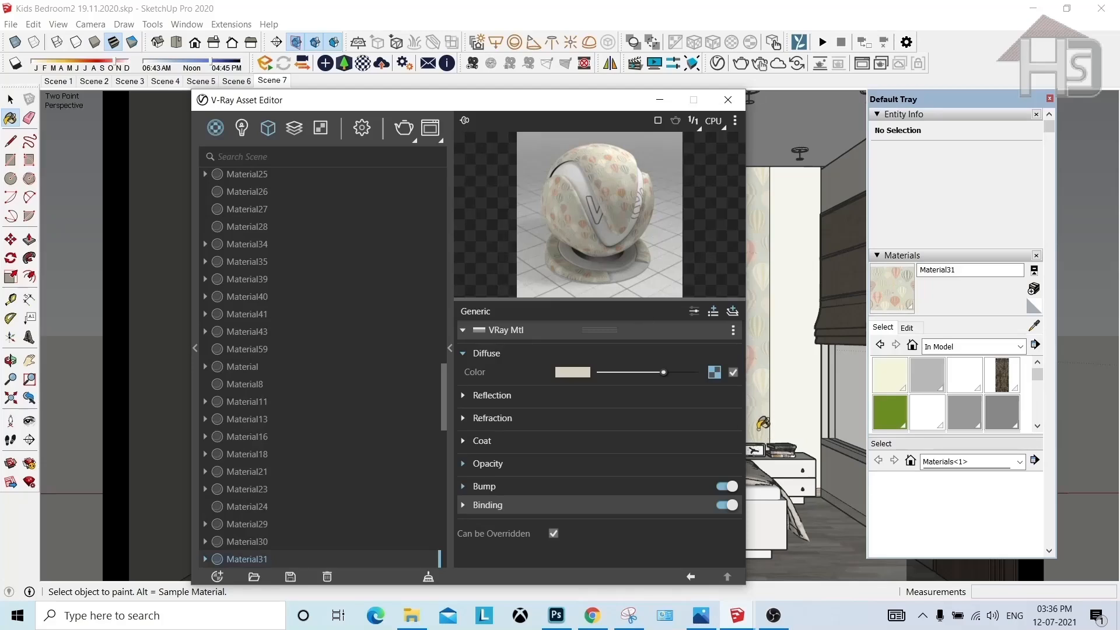
Step: Set the gamma of Material31's diffuse bitmap to 0.3 and return to the material settings
{"action": "left_click", "coordinate": [714, 372]}
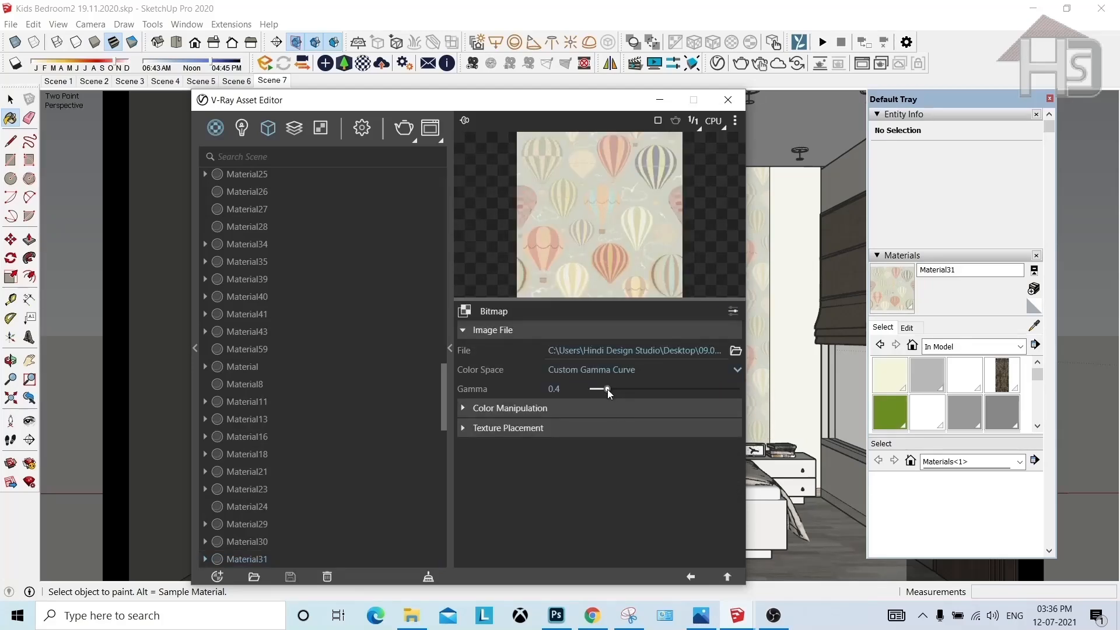
{"action": "left_click_drag", "start_coordinate": [607, 390], "coordinate": [604, 391]}
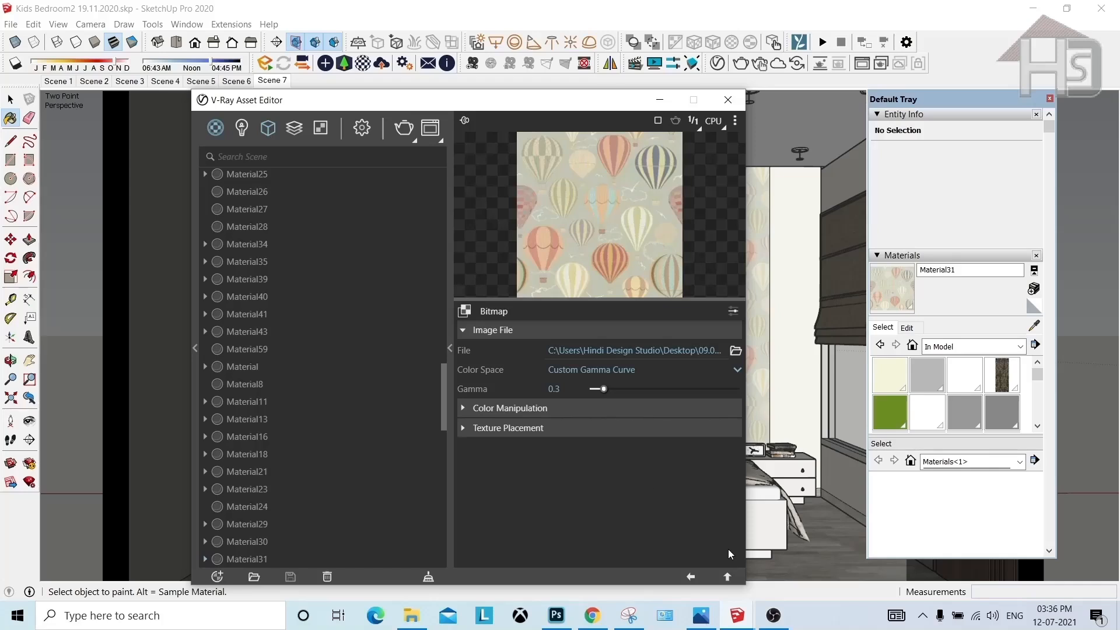
{"action": "left_click", "coordinate": [692, 576]}
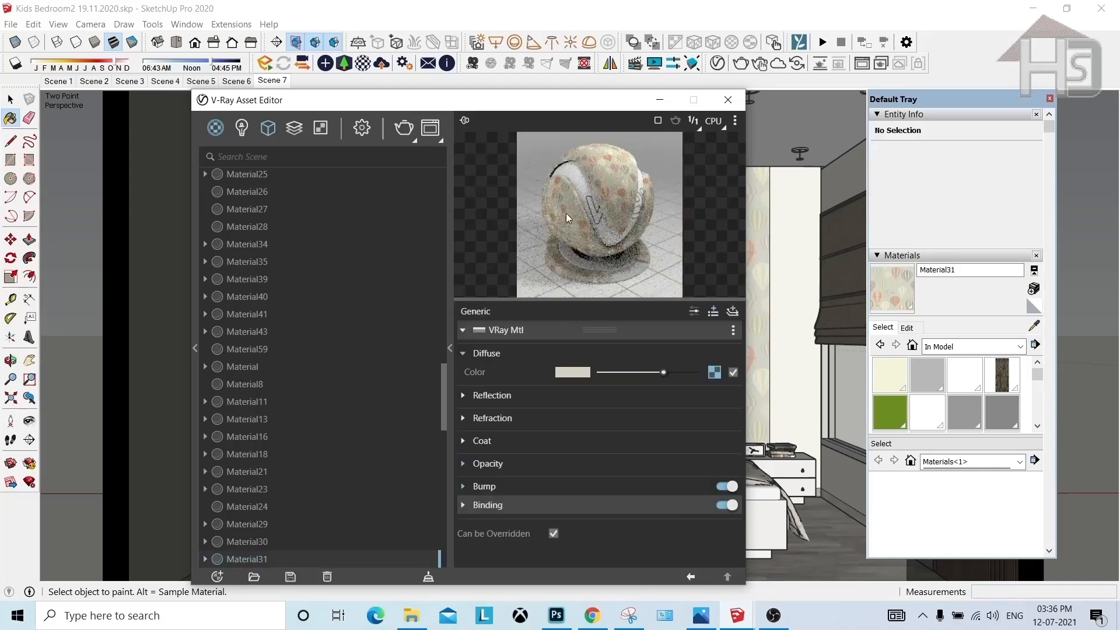
Step: Change Material31's bump mode from Normal Map to Bump Map
{"action": "left_click", "coordinate": [563, 397]}
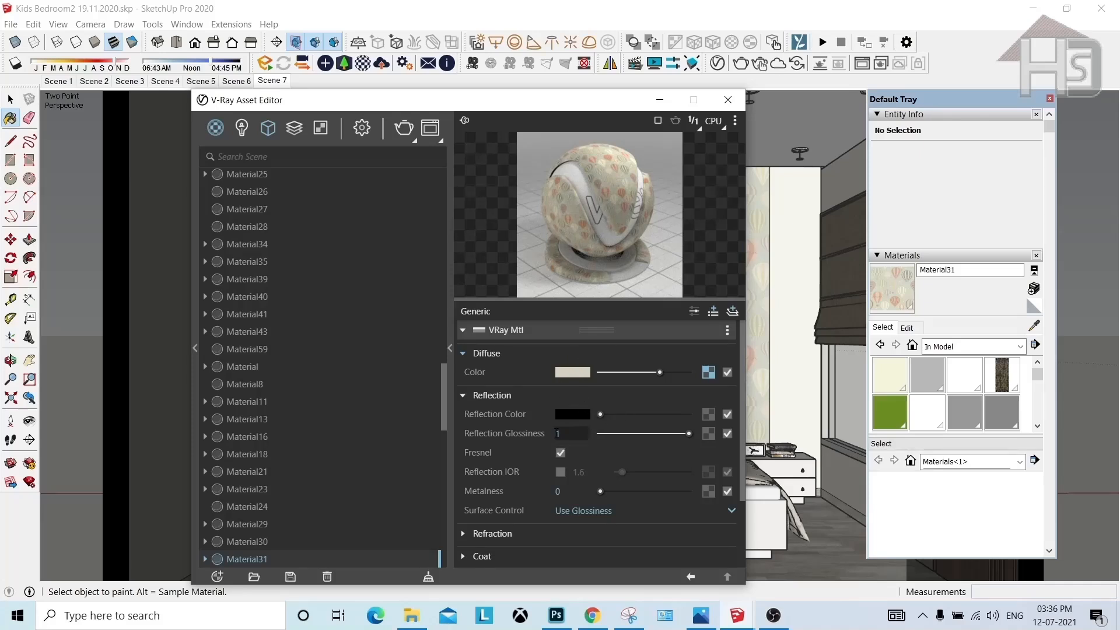
{"action": "left_click", "coordinate": [542, 400]}
{"action": "left_click", "coordinate": [523, 485]}
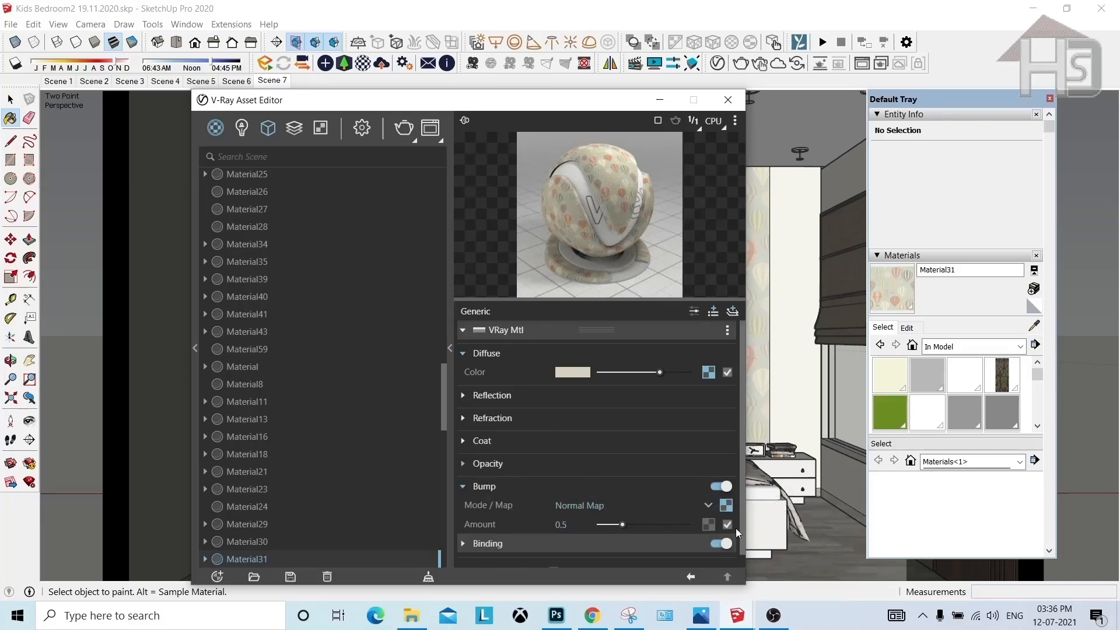
{"action": "left_click", "coordinate": [586, 504]}
{"action": "left_click", "coordinate": [583, 524]}
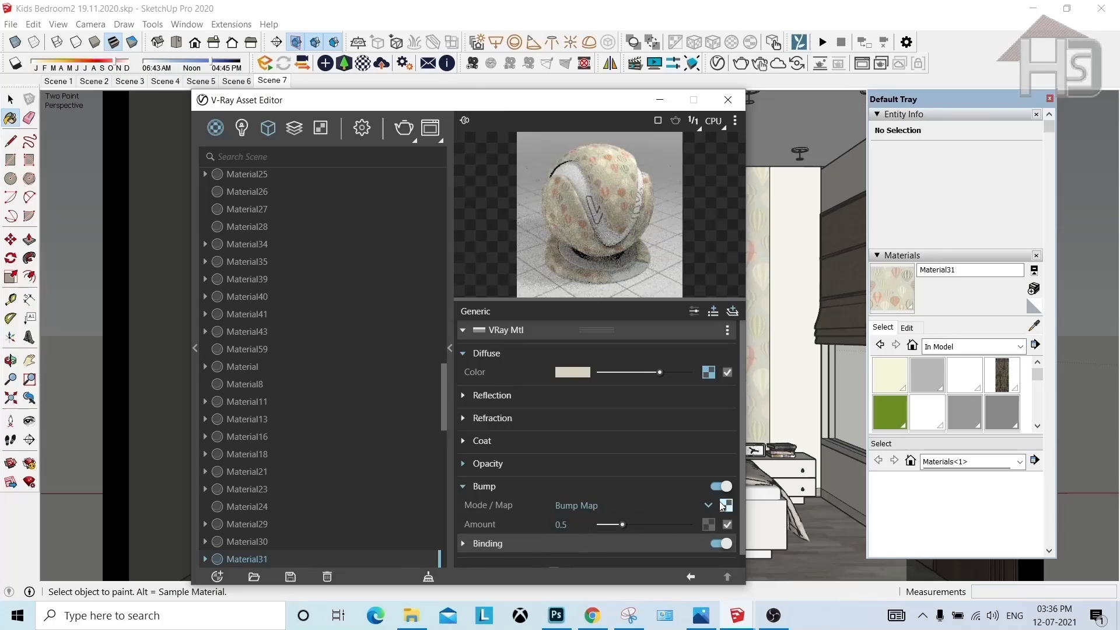
Step: Load "IMG-20201120-WAbummp0020.jpg" as Material31's bump bitmap and set the bump amount to 0.46
{"action": "left_click", "coordinate": [726, 505]}
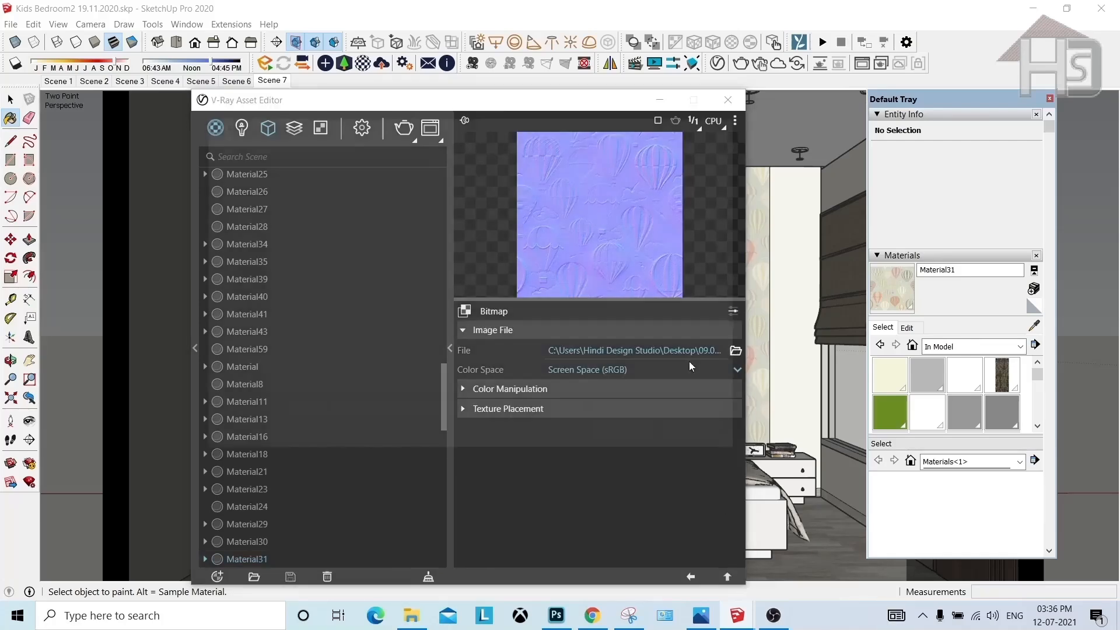
{"action": "left_click", "coordinate": [689, 352]}
{"action": "scroll", "coordinate": [475, 333], "scroll_direction": "down", "scroll_amount": 2}
{"action": "scroll", "coordinate": [476, 333], "scroll_direction": "down", "scroll_amount": 3}
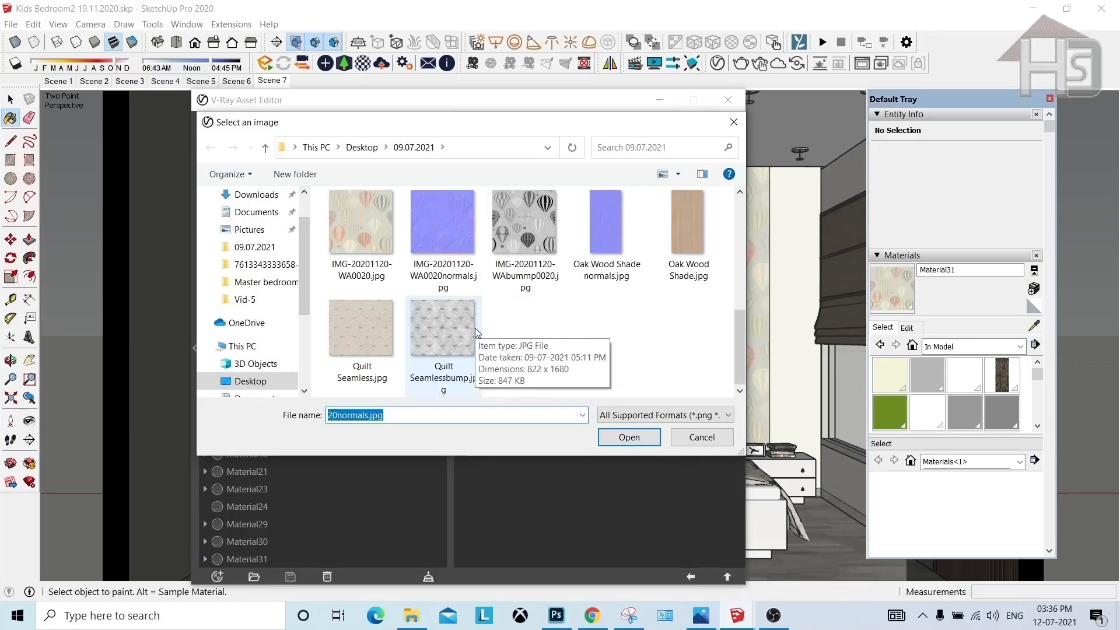
{"action": "double_click", "coordinate": [529, 229]}
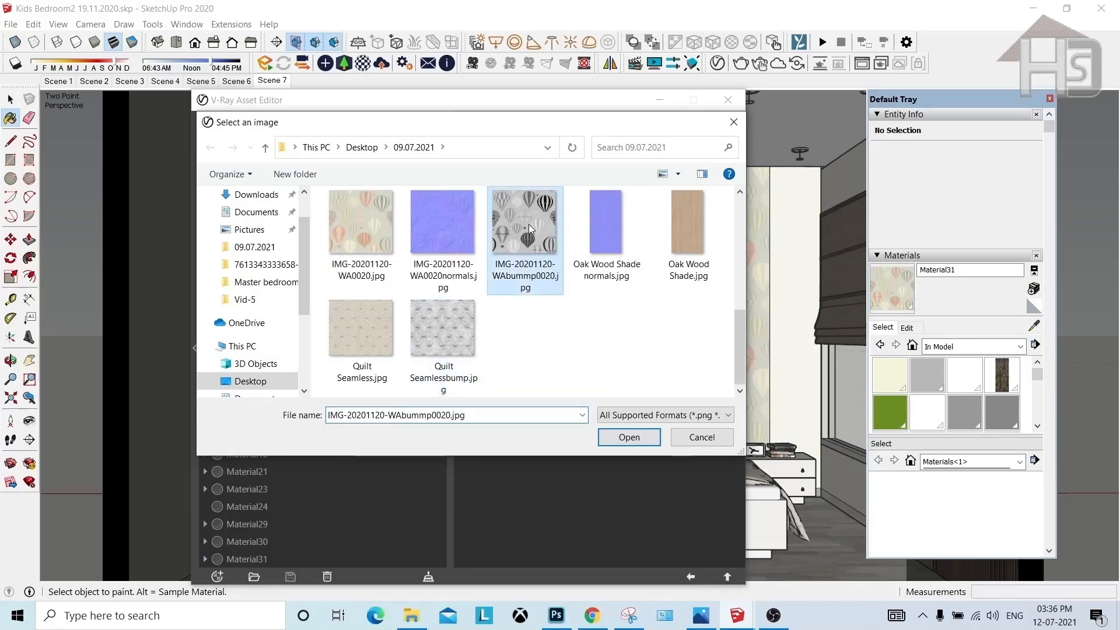
{"action": "left_click", "coordinate": [691, 576]}
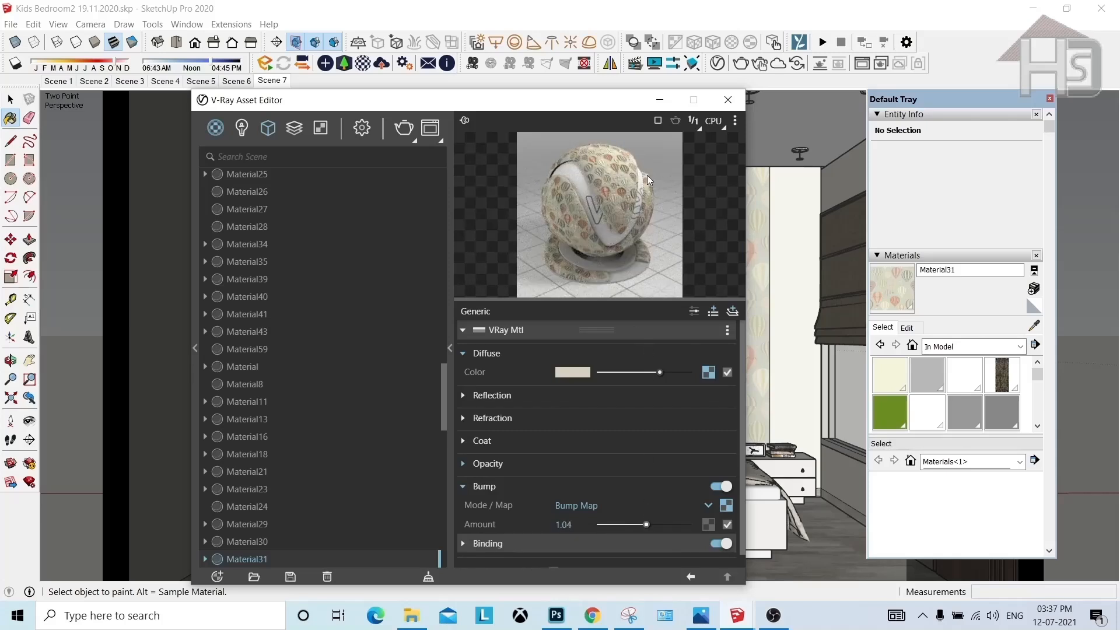
{"action": "left_click_drag", "start_coordinate": [642, 527], "coordinate": [622, 527]}
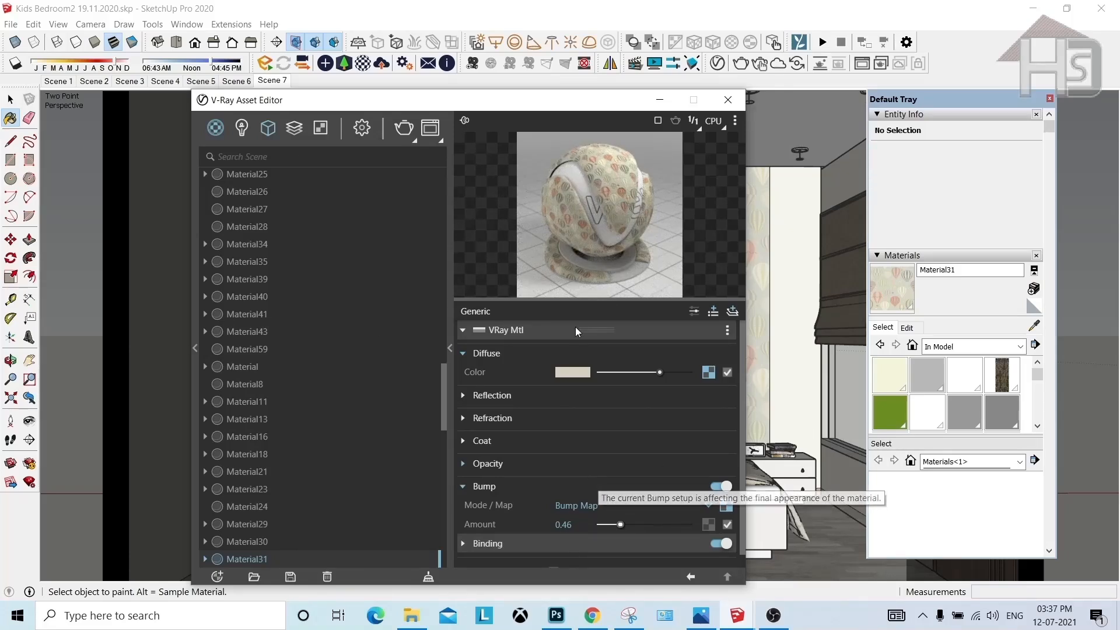
Step: Close the asset editor and the default tray, and render the Scene 7 view with V-Ray
{"action": "left_click", "coordinate": [729, 101]}
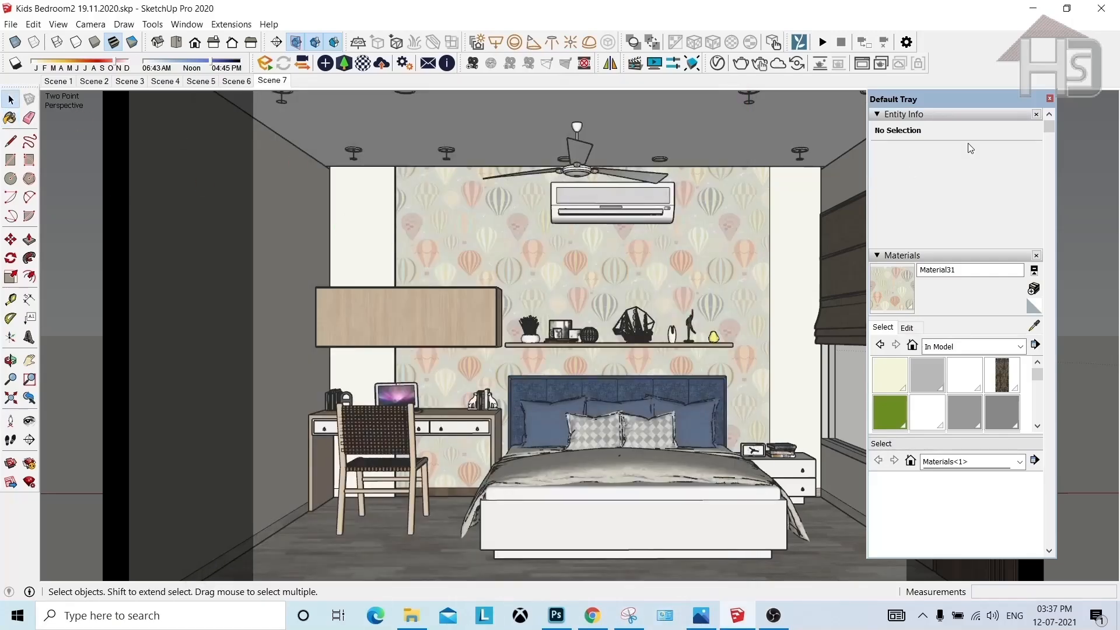
{"action": "left_click", "coordinate": [1050, 99]}
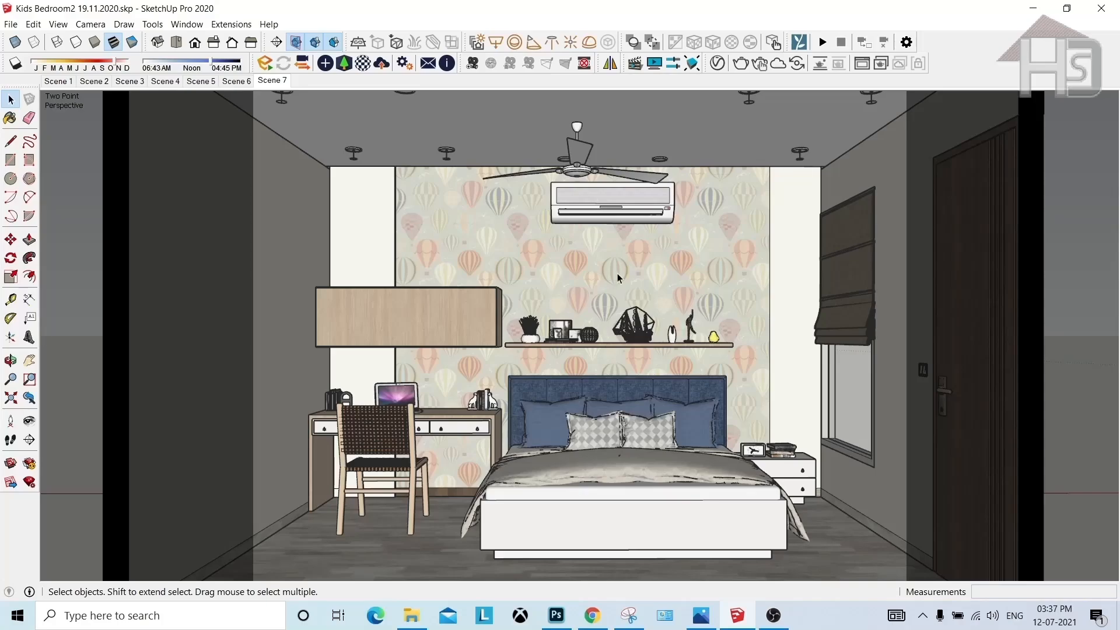
{"action": "left_click", "coordinate": [743, 63]}
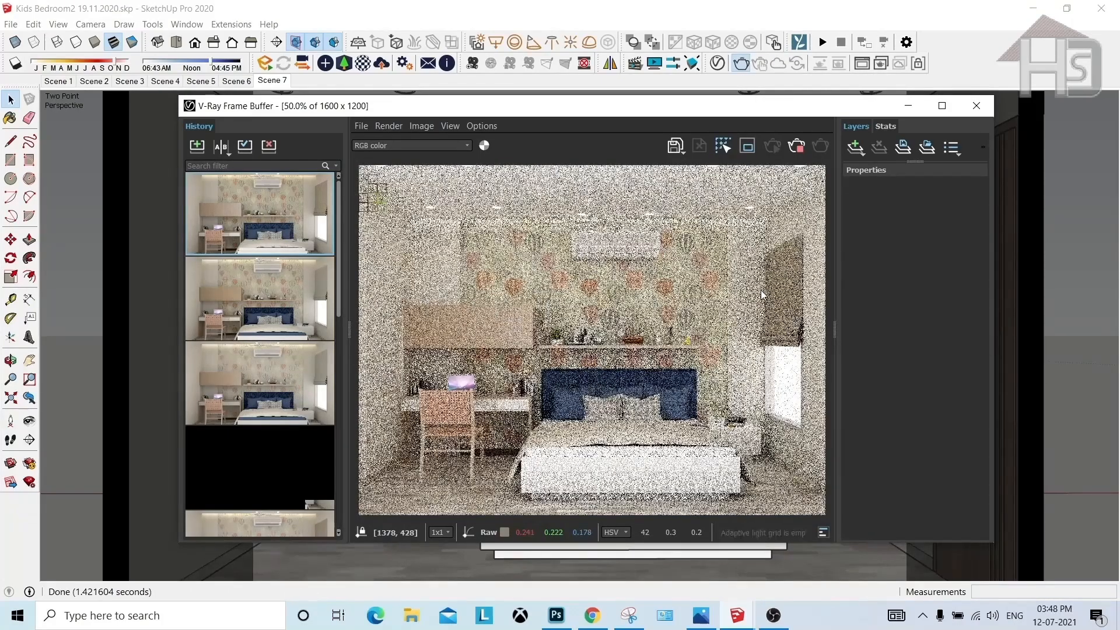
Step: Set up an A/B comparison in the frame buffer between the latest render and the older 4m 40.8s render
{"action": "mouse_move", "coordinate": [282, 298]}
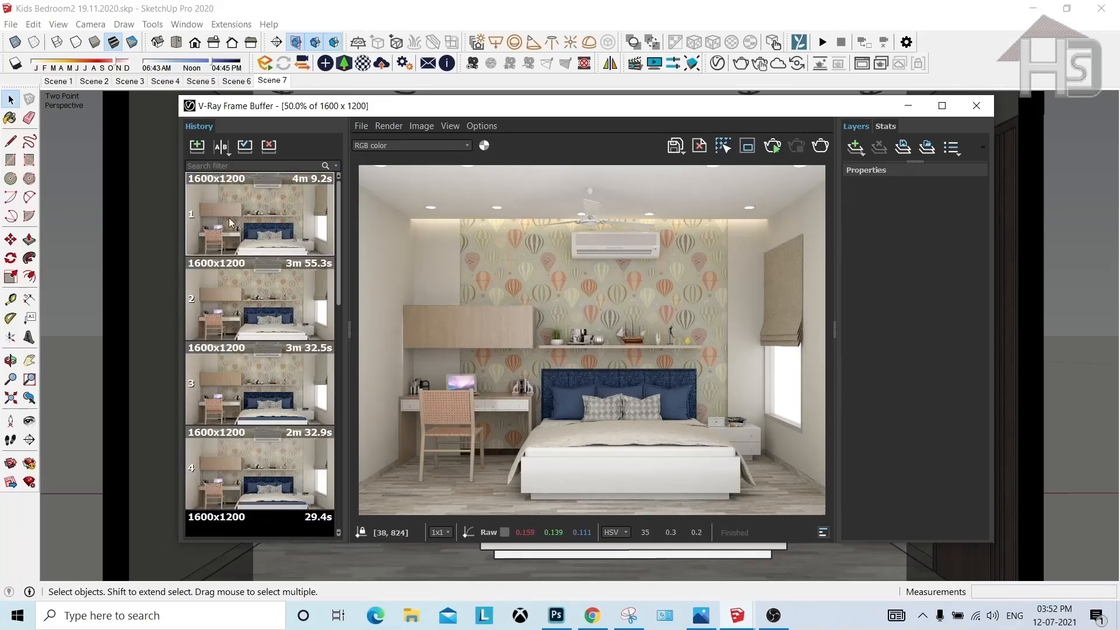
{"action": "left_click", "coordinate": [223, 150]}
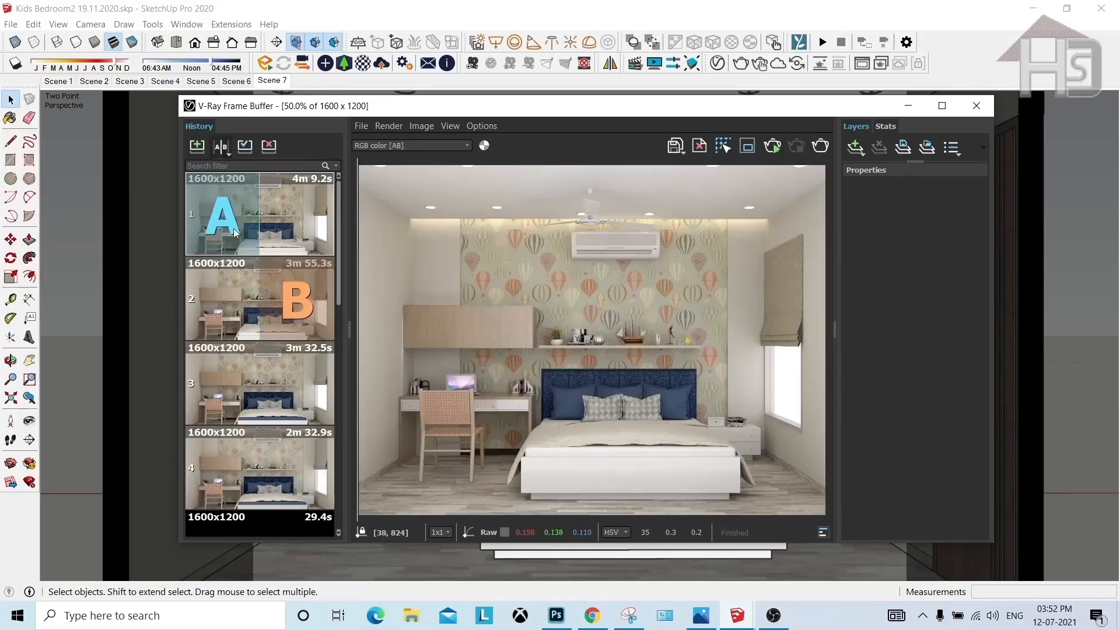
{"action": "mouse_move", "coordinate": [271, 250]}
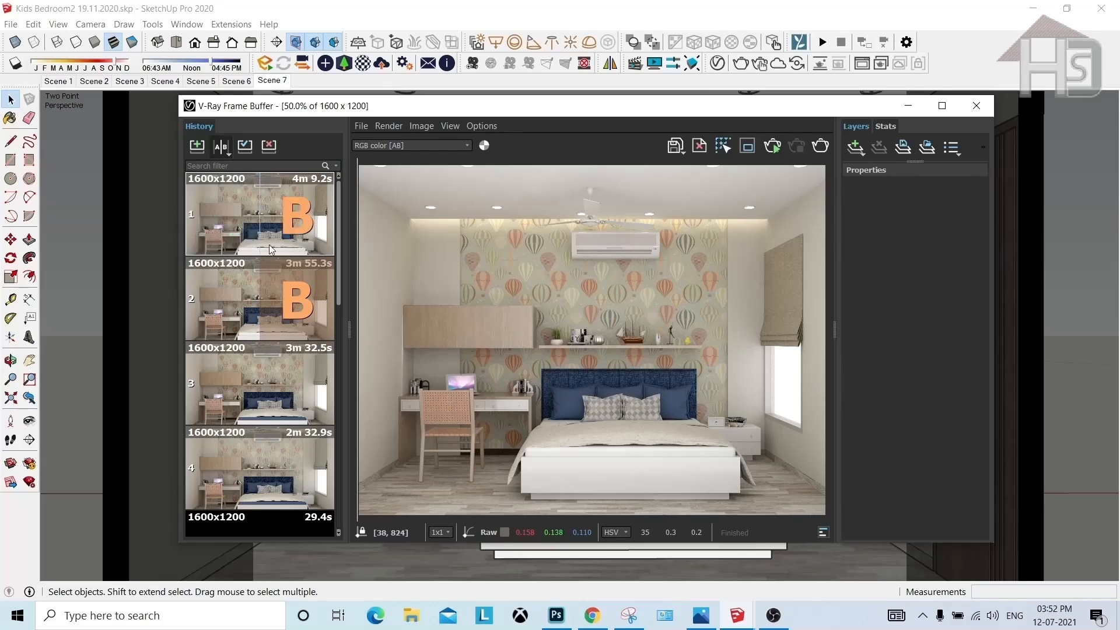
{"action": "scroll", "coordinate": [271, 250], "scroll_direction": "down", "scroll_amount": 10}
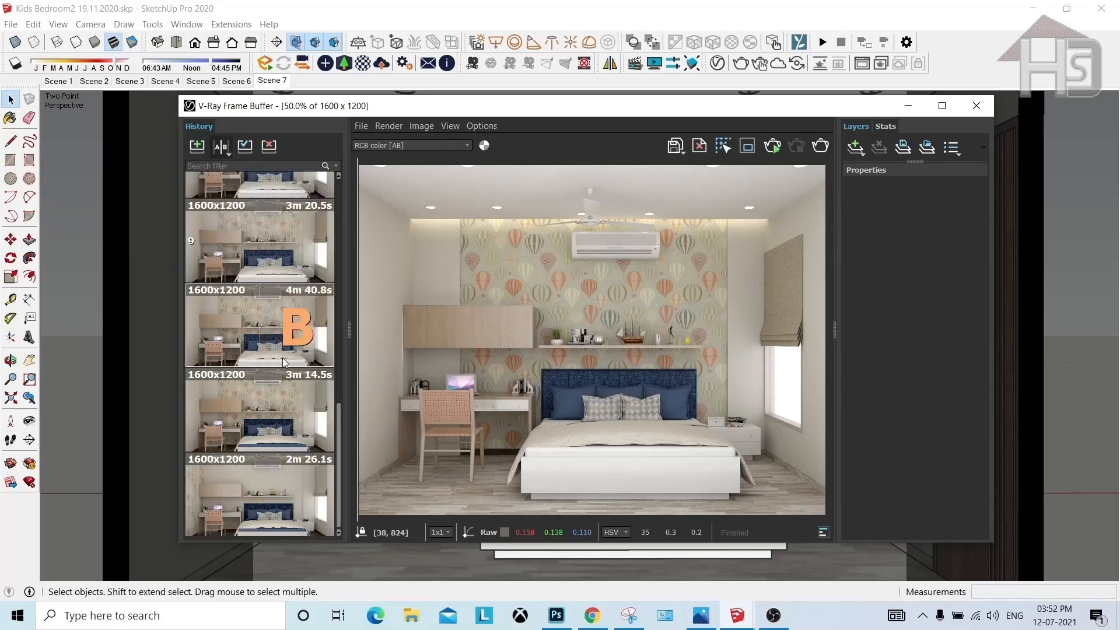
{"action": "left_click", "coordinate": [275, 334]}
Step: Sweep the A/B divider across the floor and bed to compare both renders, including a 100% close-up of the bed
{"action": "mouse_move", "coordinate": [368, 354]}
{"action": "left_mouse_down"}
{"action": "mouse_move", "coordinate": [588, 357]}
{"action": "mouse_move", "coordinate": [358, 351]}
{"action": "left_mouse_up"}
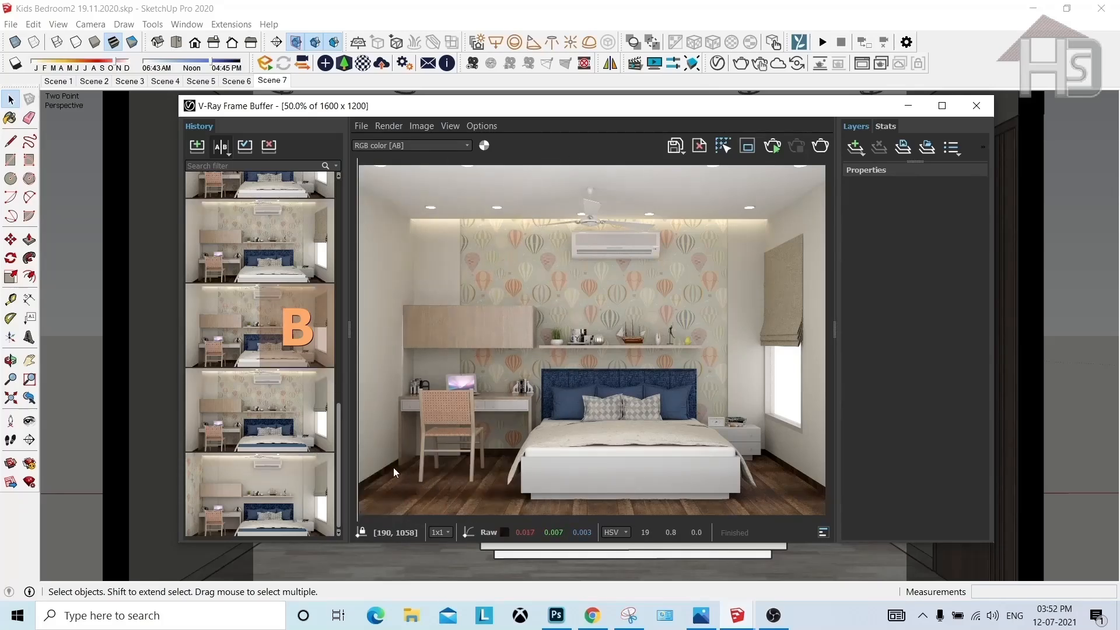
{"action": "left_click_drag", "start_coordinate": [360, 460], "coordinate": [466, 478]}
{"action": "scroll", "coordinate": [565, 482], "scroll_direction": "up", "scroll_amount": 1}
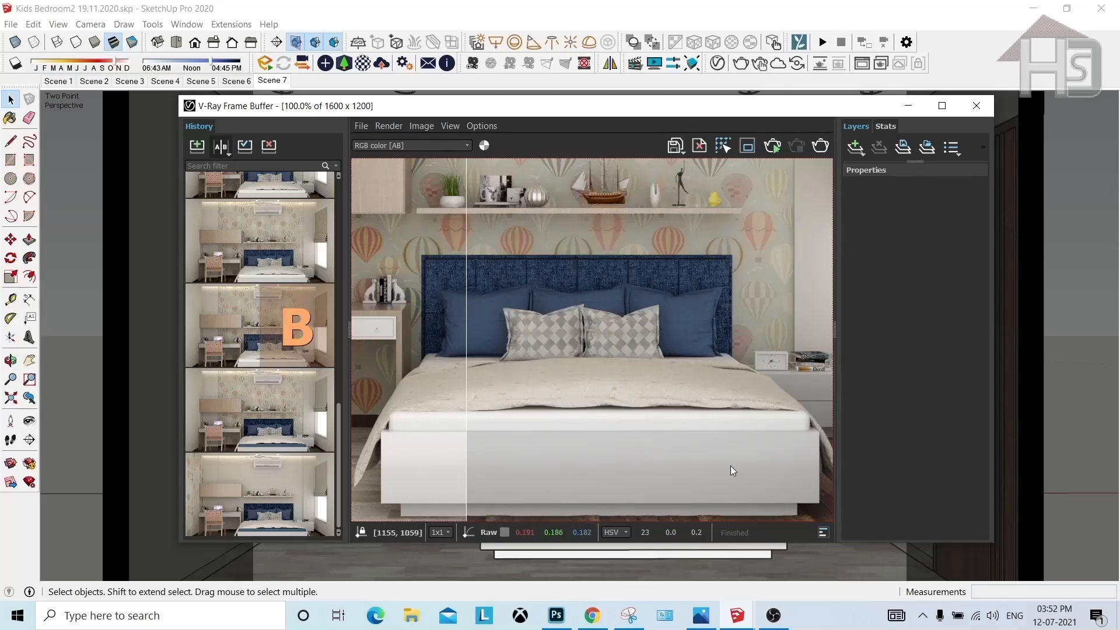
{"action": "left_click_drag", "start_coordinate": [461, 462], "coordinate": [674, 461]}
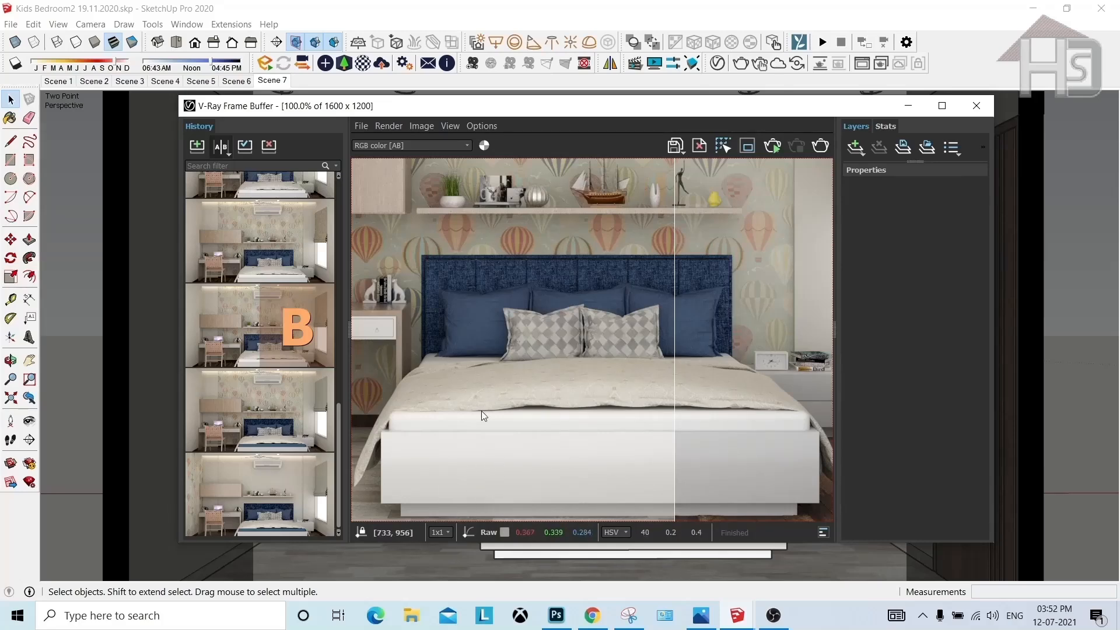
{"action": "scroll", "coordinate": [647, 437], "scroll_direction": "down", "scroll_amount": 2}
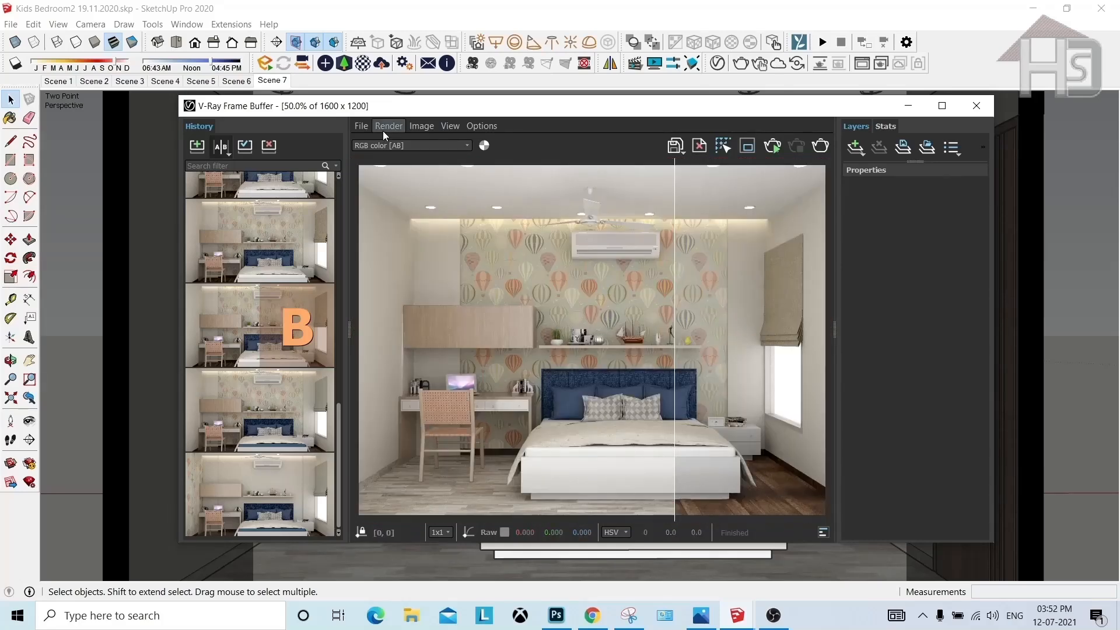
Step: Show the Raw_Reflection channel and compare the bed and floor reflections of both renders with the A/B divider
{"action": "left_click", "coordinate": [396, 146]}
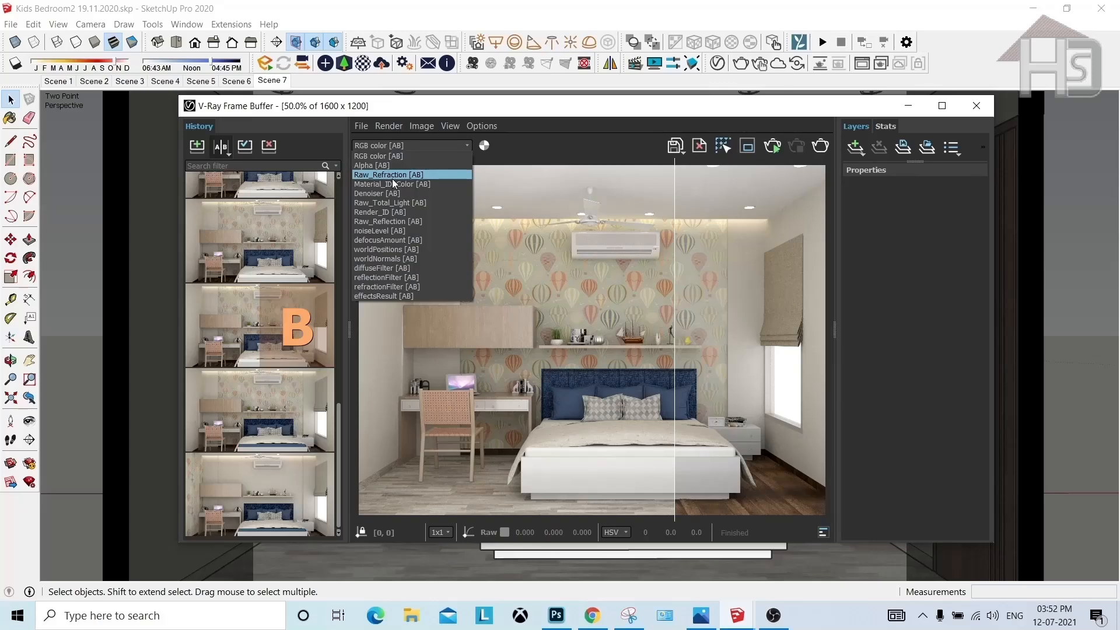
{"action": "left_click", "coordinate": [396, 221]}
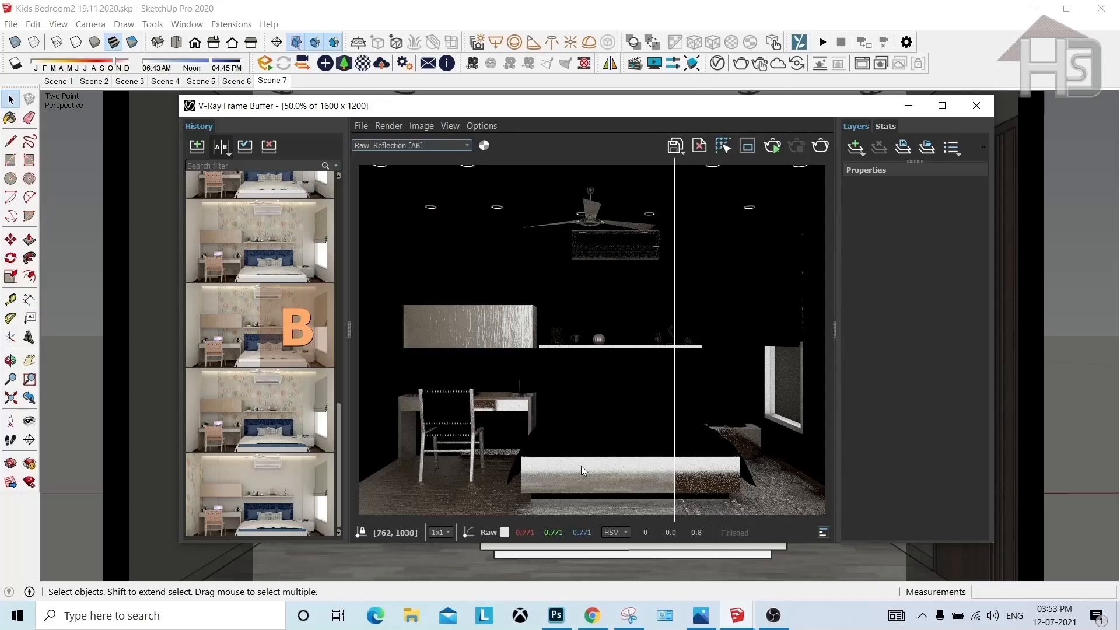
{"action": "left_click_drag", "start_coordinate": [678, 471], "coordinate": [449, 480]}
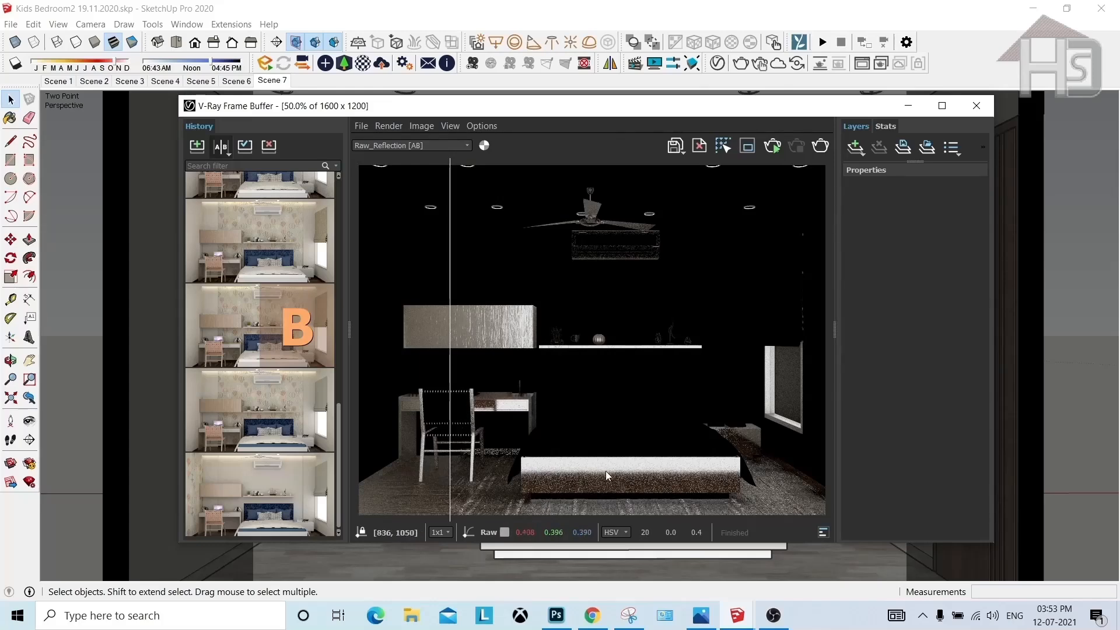
{"action": "left_click_drag", "start_coordinate": [458, 460], "coordinate": [615, 470]}
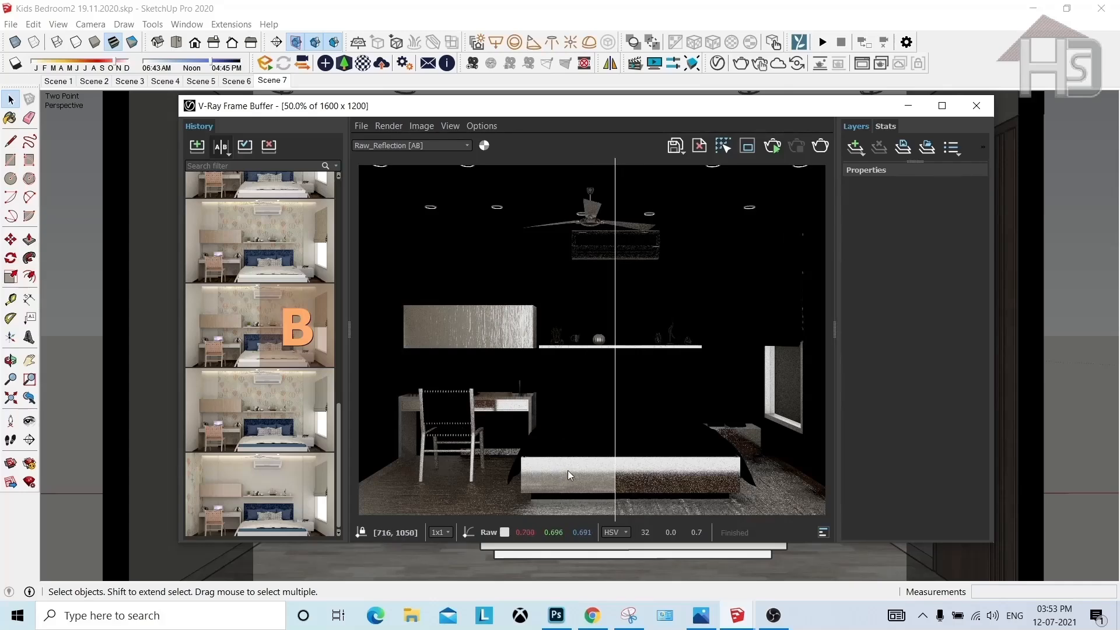
{"action": "left_click_drag", "start_coordinate": [615, 471], "coordinate": [861, 487]}
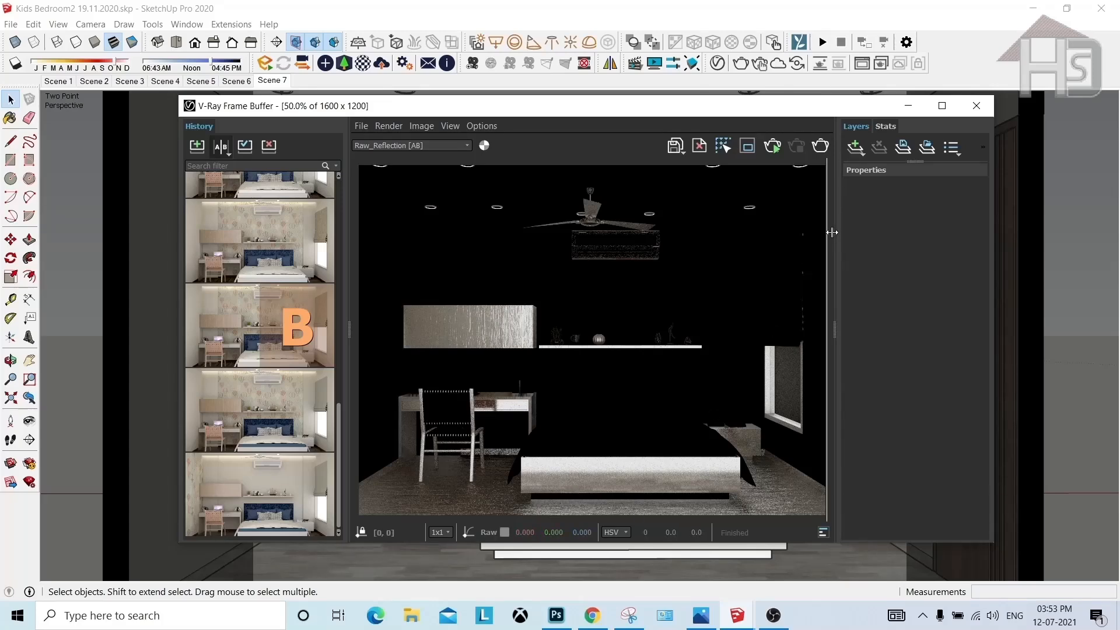
{"action": "left_click_drag", "start_coordinate": [832, 232], "coordinate": [548, 282]}
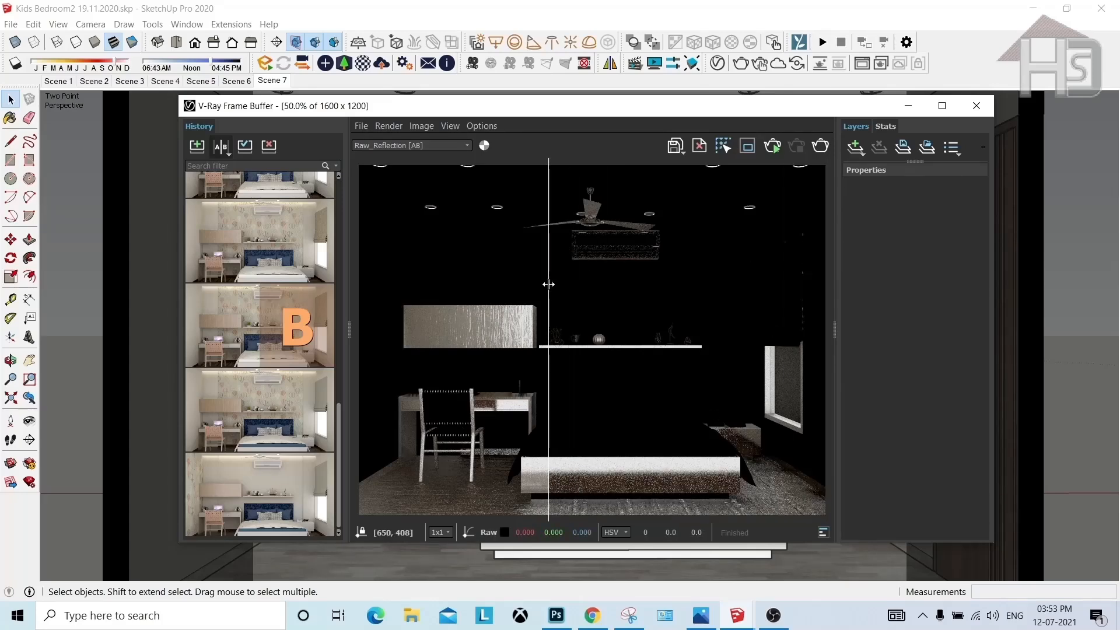
Step: View the whole latest render in the RGB color channel and again in the Raw_Reflection channel
{"action": "left_click", "coordinate": [399, 145]}
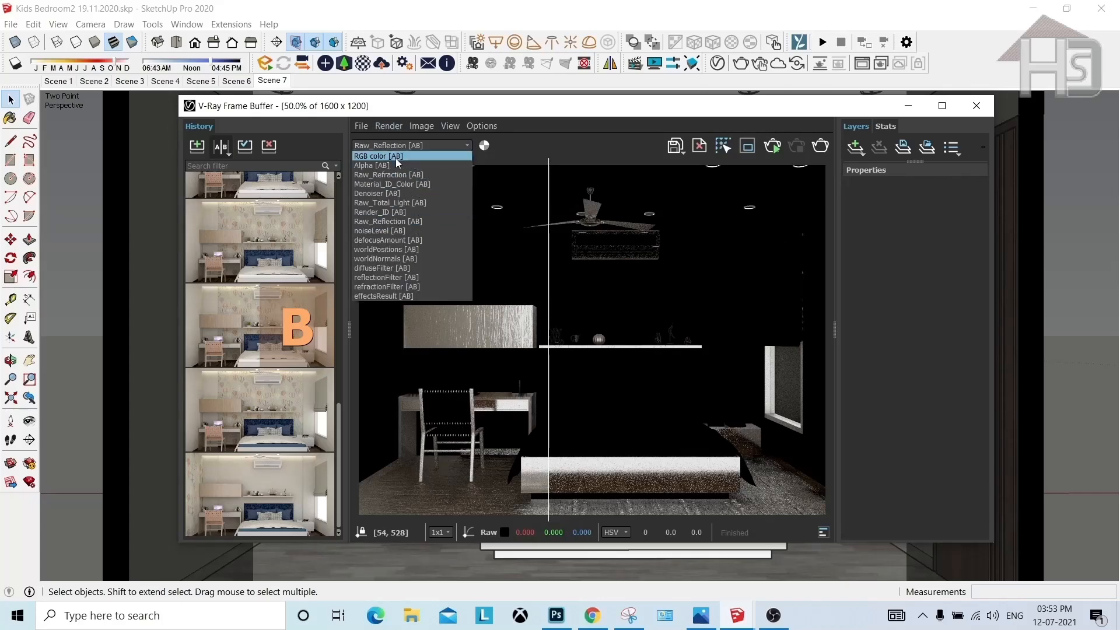
{"action": "left_click", "coordinate": [397, 158]}
{"action": "left_click_drag", "start_coordinate": [548, 409], "coordinate": [827, 426]}
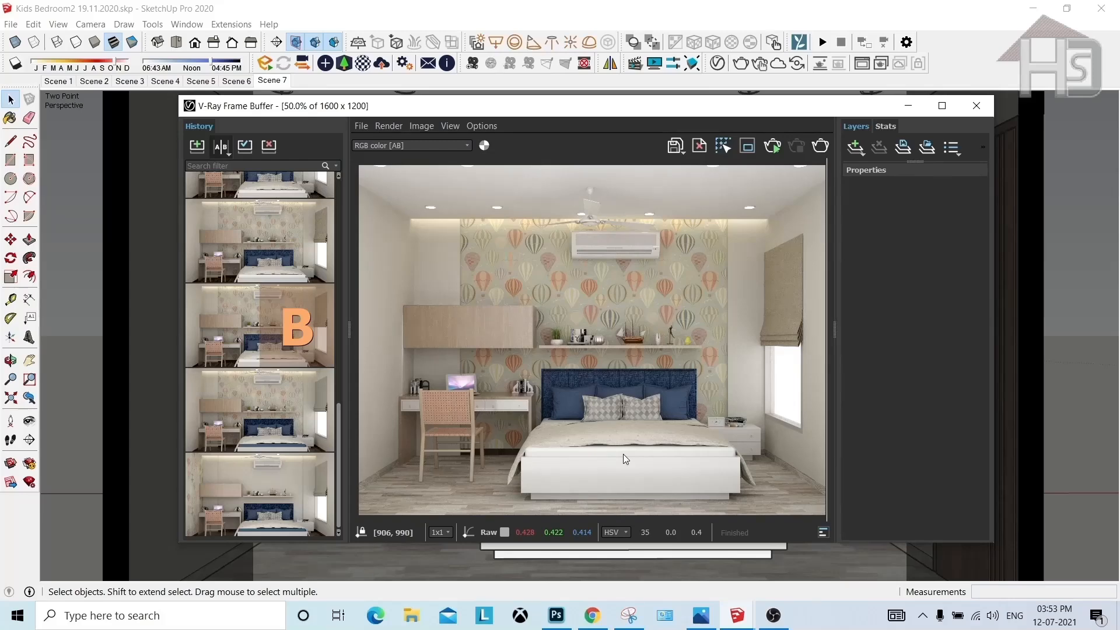
{"action": "left_click", "coordinate": [450, 148]}
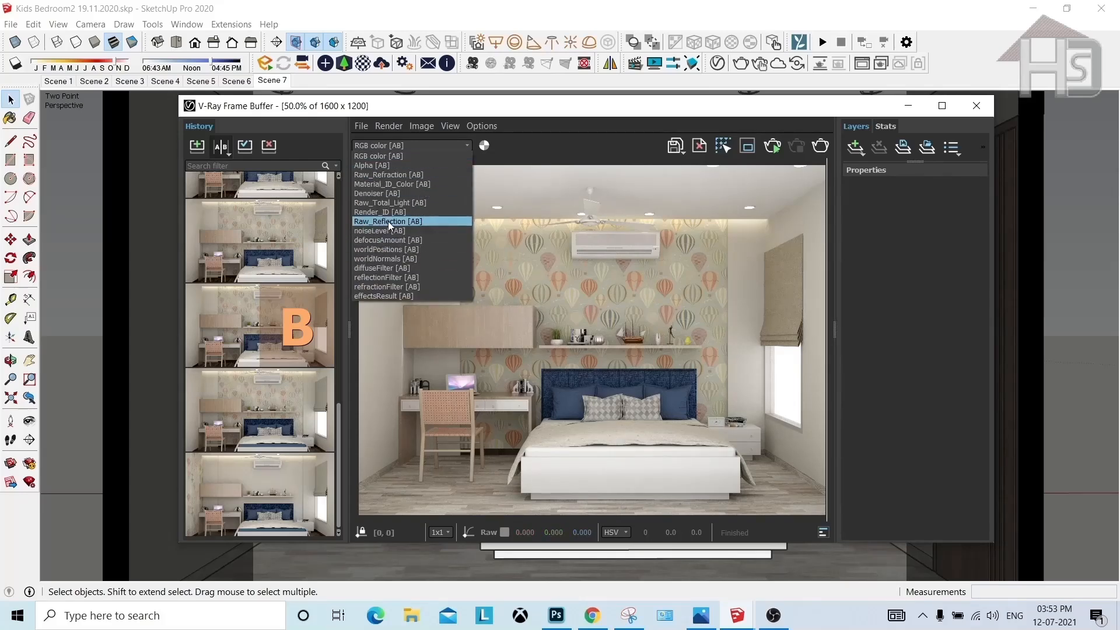
{"action": "left_click", "coordinate": [415, 222]}
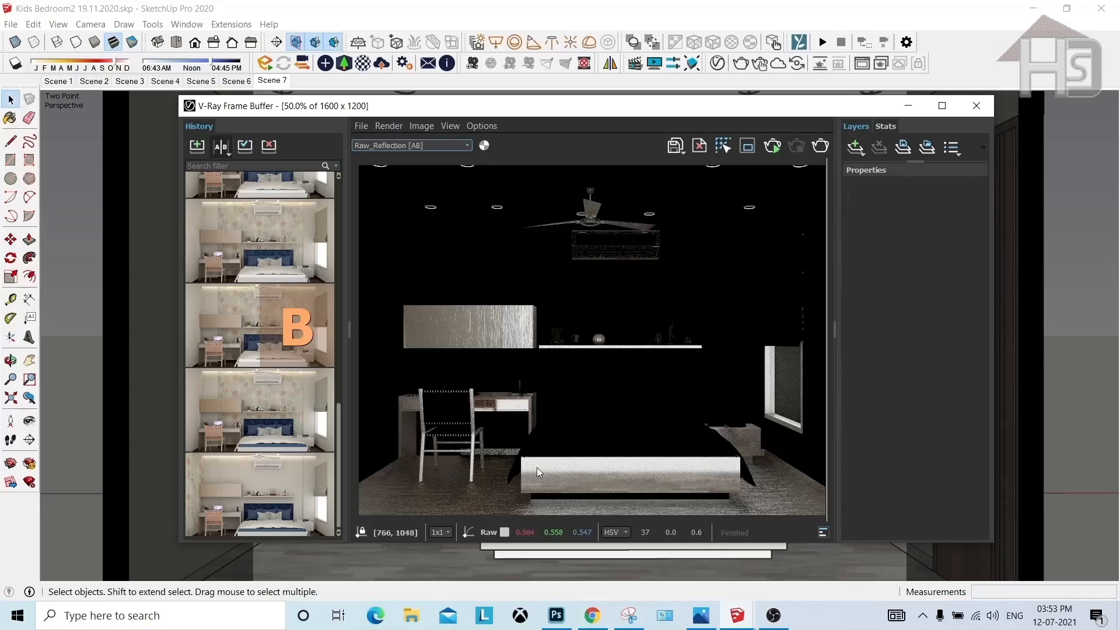
Step: Sweep the A/B divider across the whole Raw_Reflection image and back to compare both renders' reflections on the floor, bed and cabinets
{"action": "left_click_drag", "start_coordinate": [824, 378], "coordinate": [359, 394]}
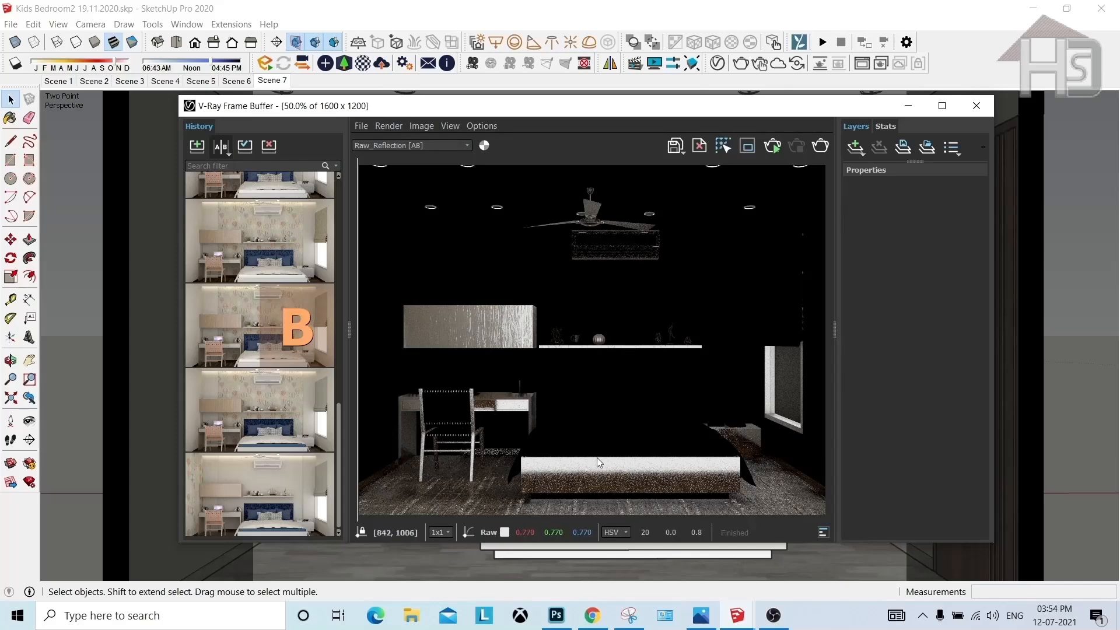
{"action": "left_click_drag", "start_coordinate": [357, 401], "coordinate": [811, 408]}
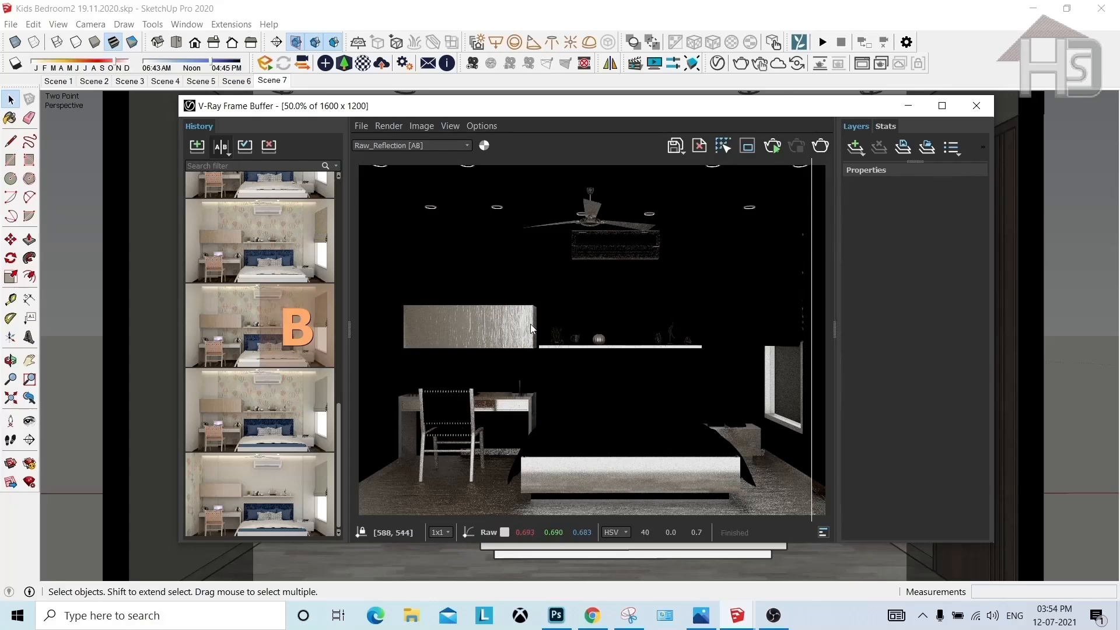
{"action": "left_click_drag", "start_coordinate": [809, 345], "coordinate": [769, 402]}
Step: View the whole latest render in the RGB color channel, then switch to the maps intro.jpg overview of texture maps in Photos
{"action": "left_click", "coordinate": [411, 147]}
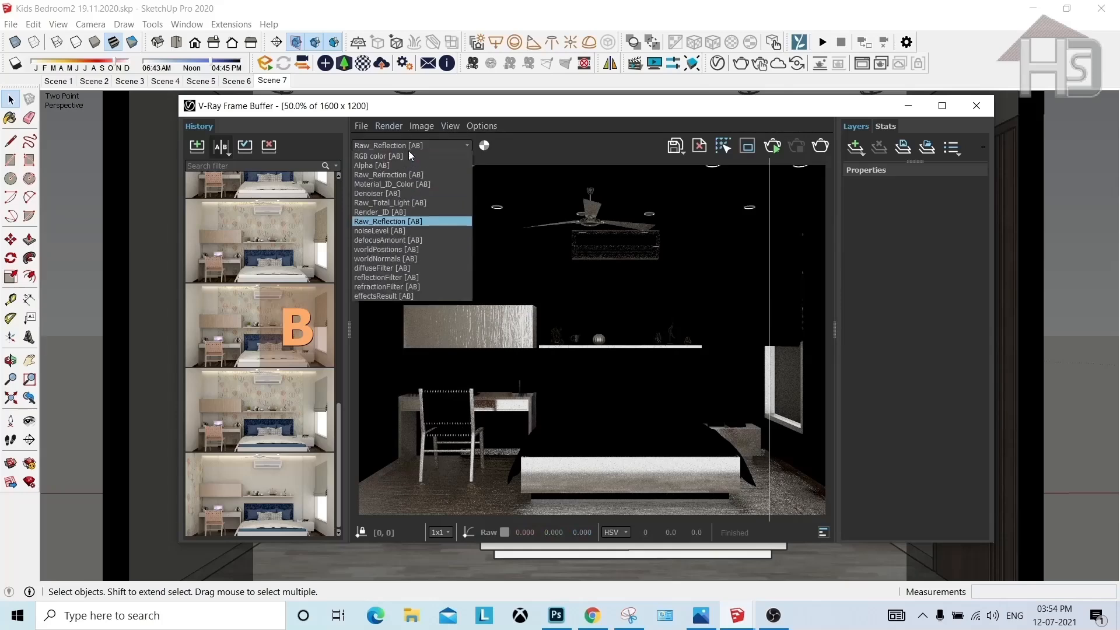
{"action": "left_click", "coordinate": [400, 156]}
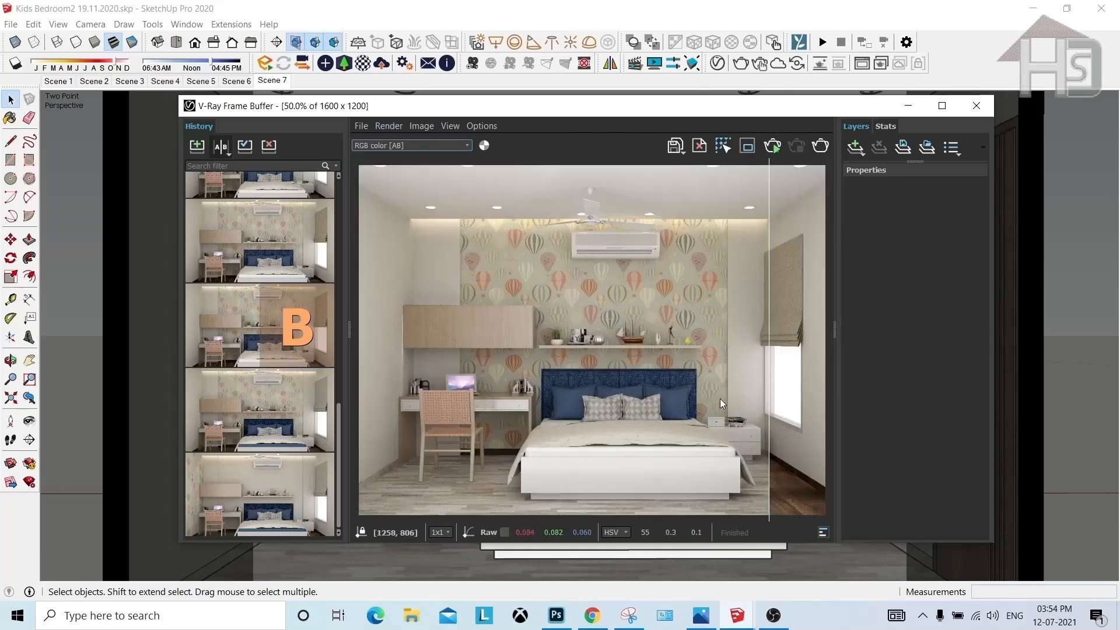
{"action": "left_click_drag", "start_coordinate": [769, 361], "coordinate": [828, 352]}
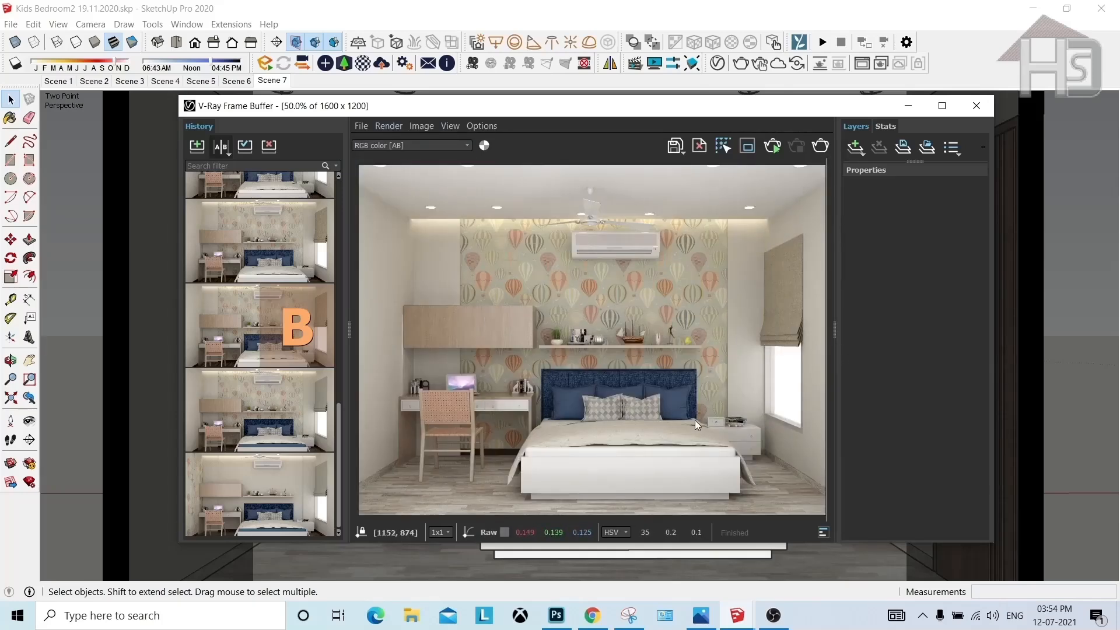
{"action": "left_click", "coordinate": [706, 622]}
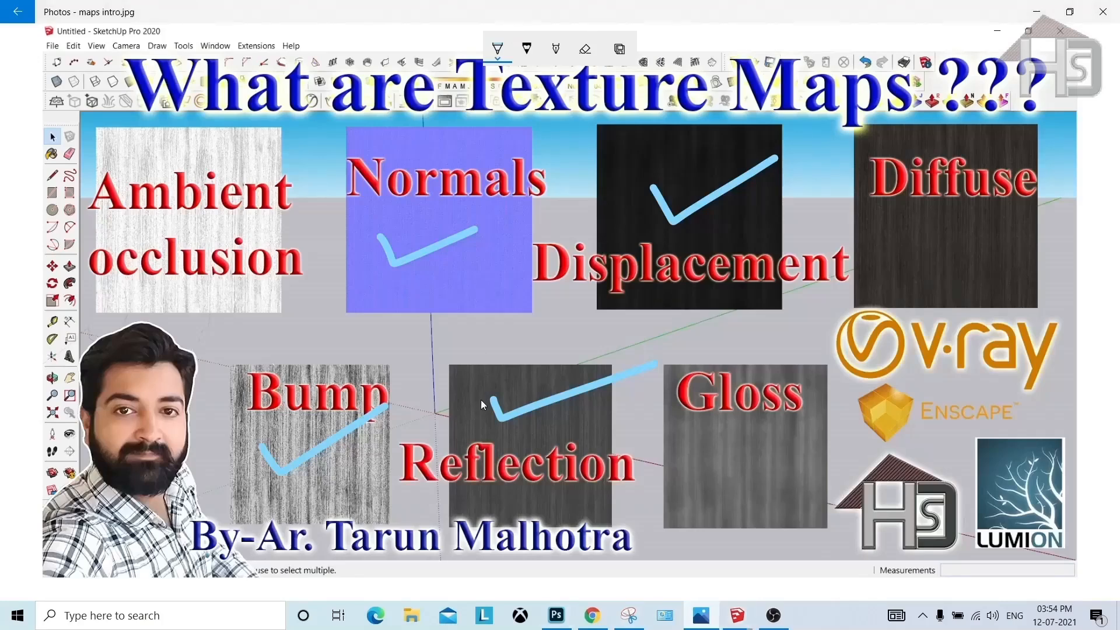